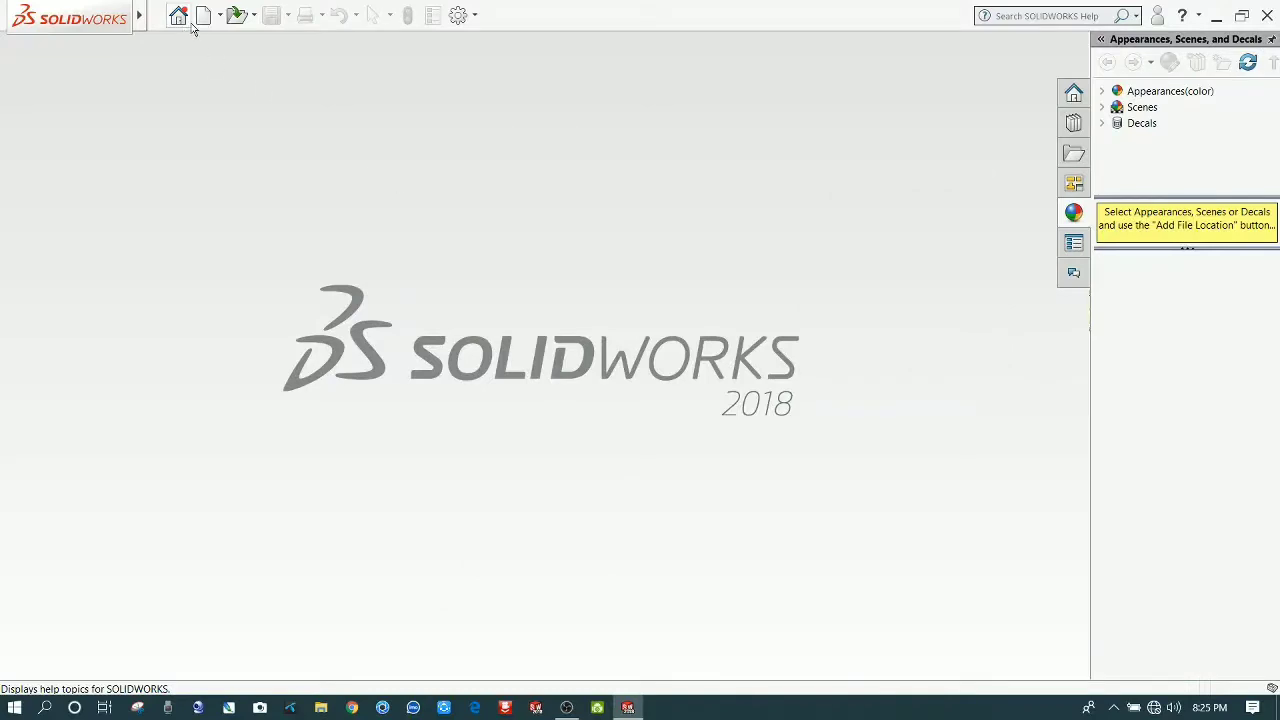
# Step: Create a new part document and start a sketch on the Top Plane
pyautogui.click(202, 18)
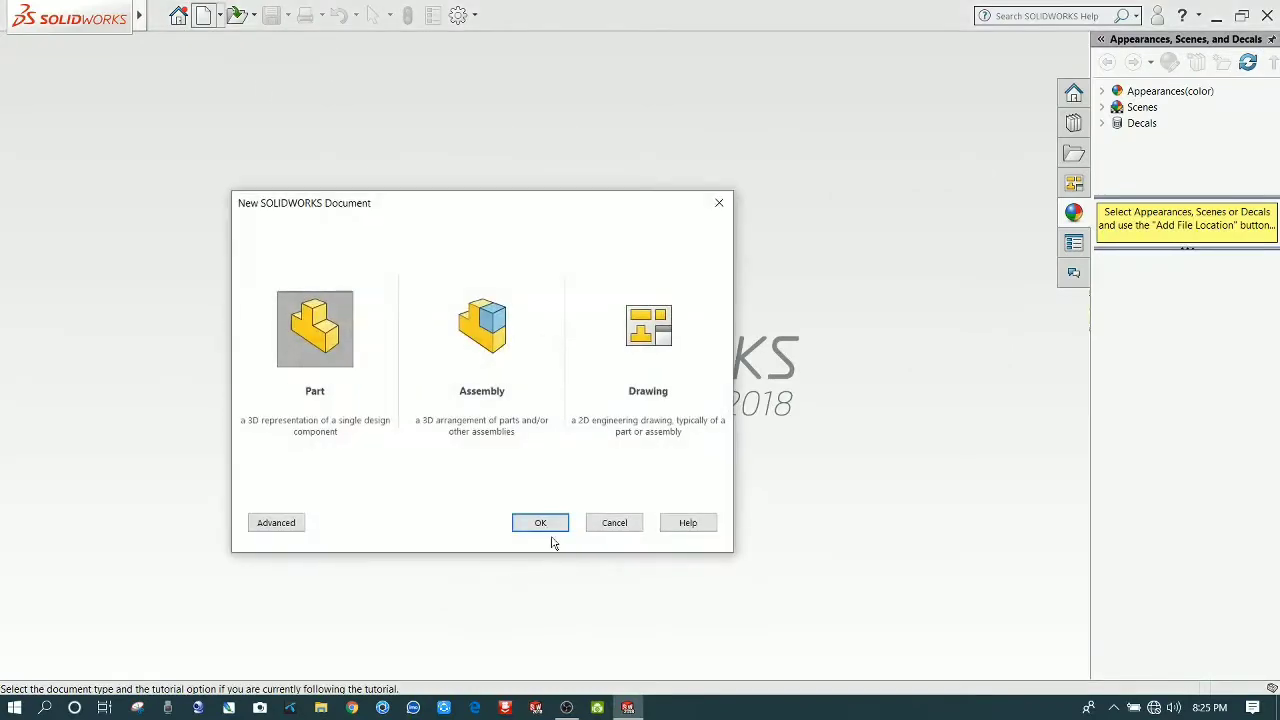
pyautogui.click(540, 527)
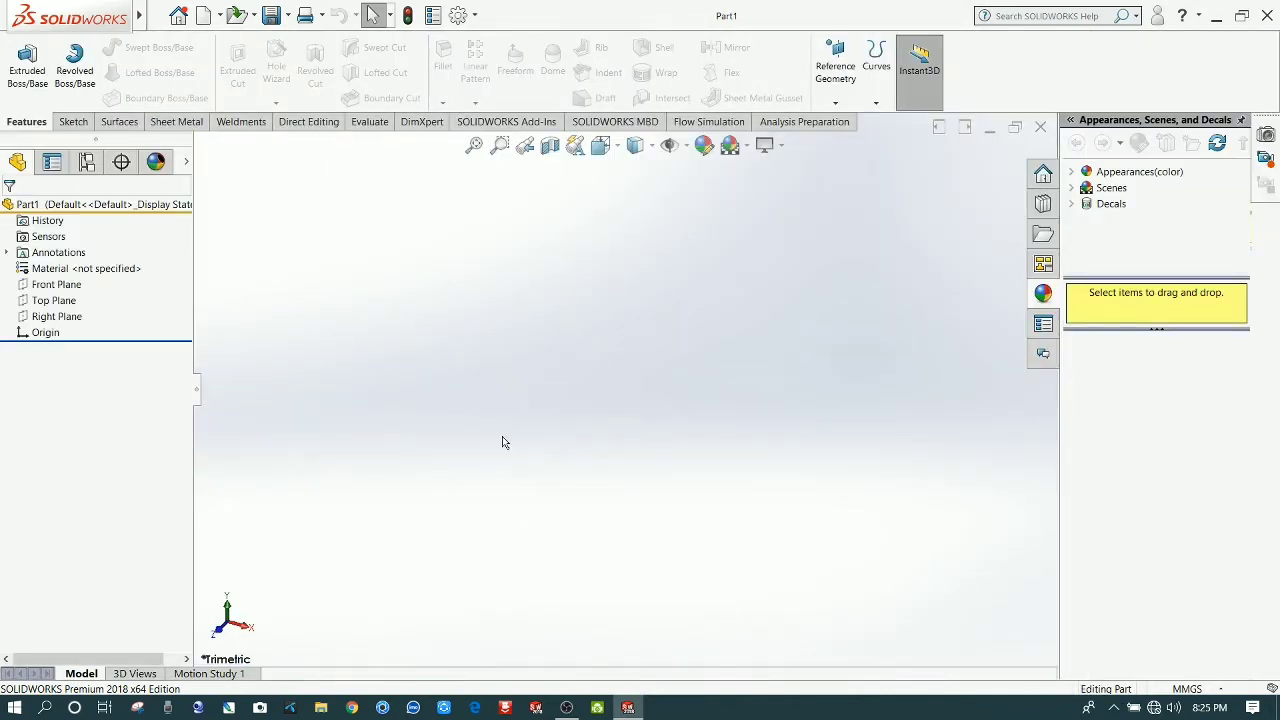
pyautogui.click(62, 303)
pyautogui.click(76, 280)
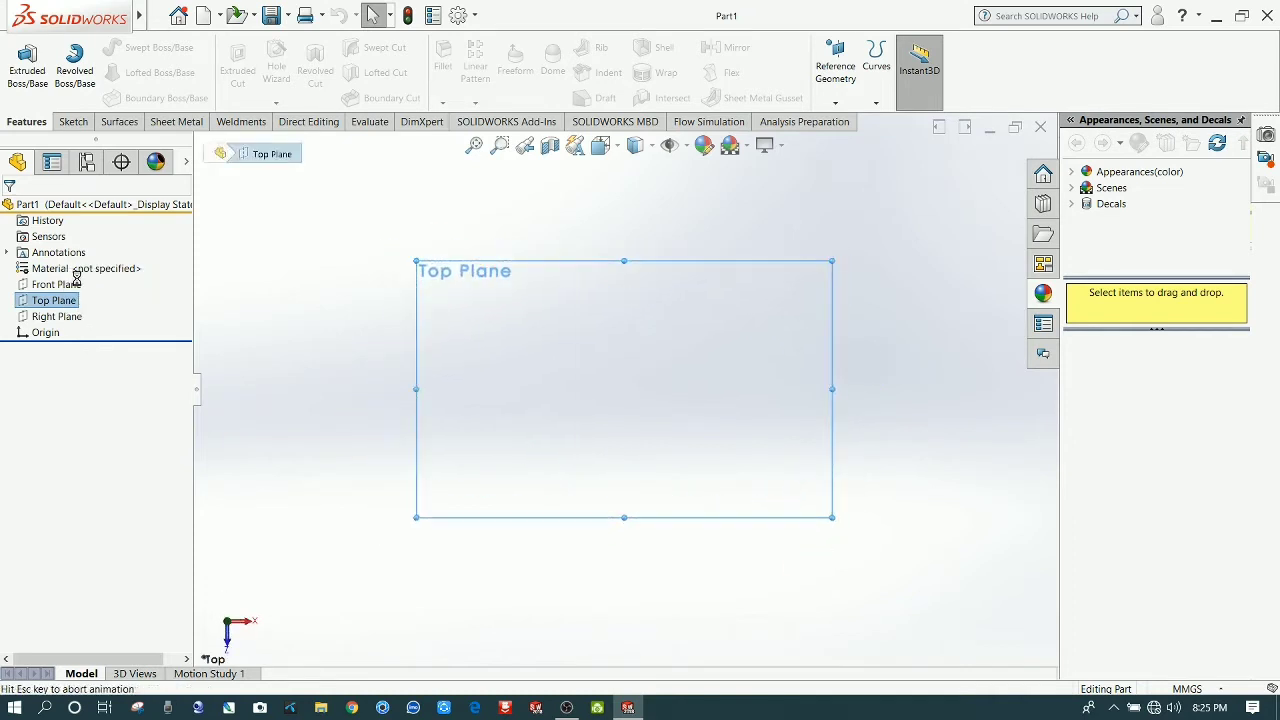
pyautogui.click(76, 280)
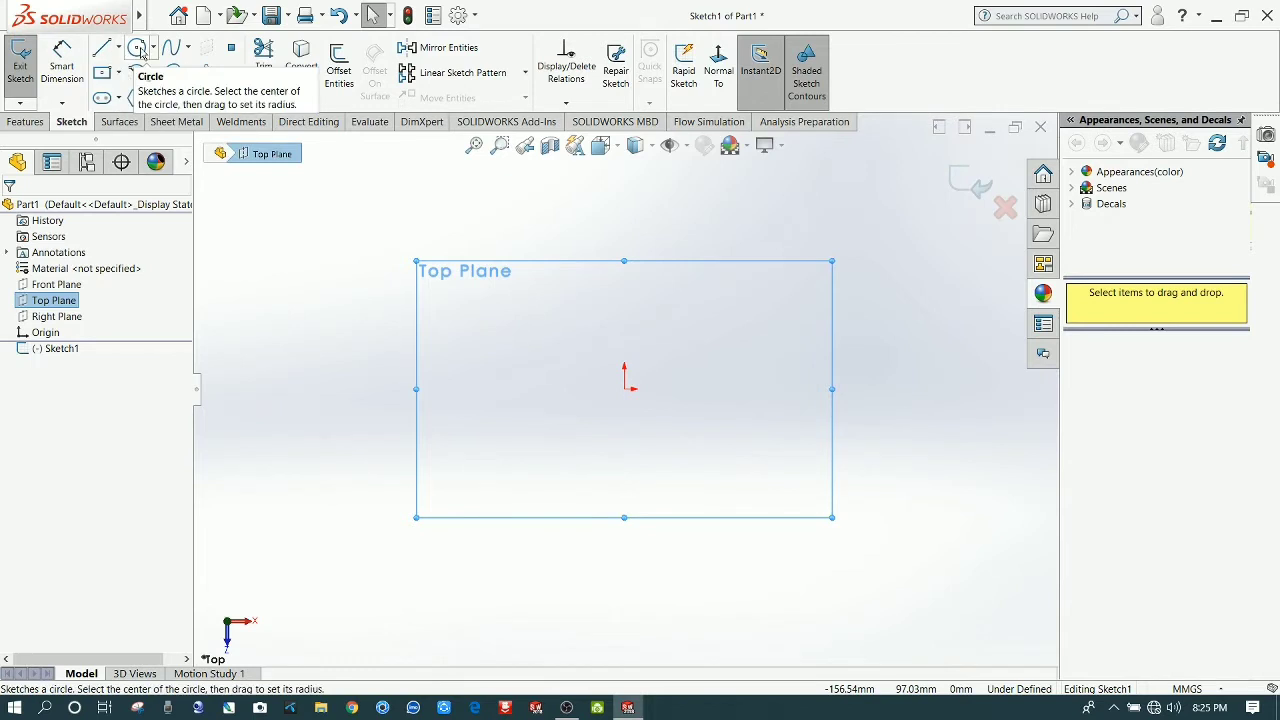
# Step: Sketch three concentric circles centred on the origin with radii of about 44, 67 and 113 mm
pyautogui.click(137, 47)
pyautogui.click(624, 389)
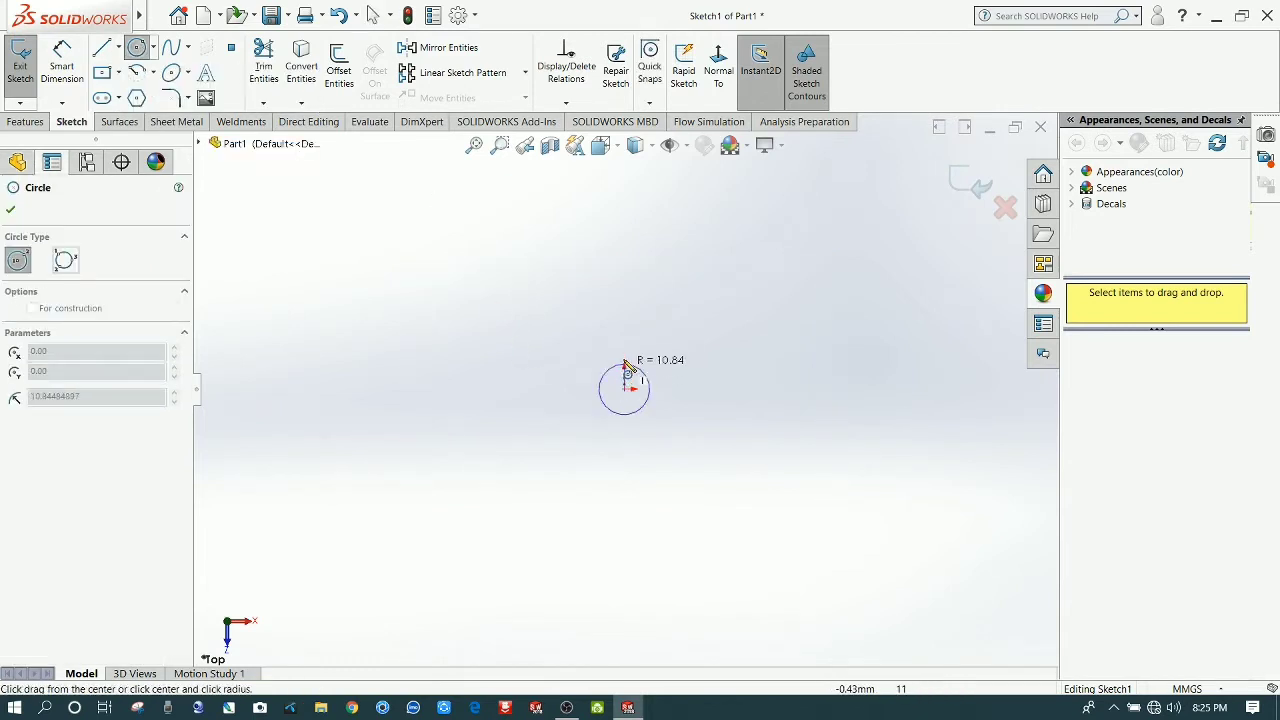
pyautogui.click(622, 287)
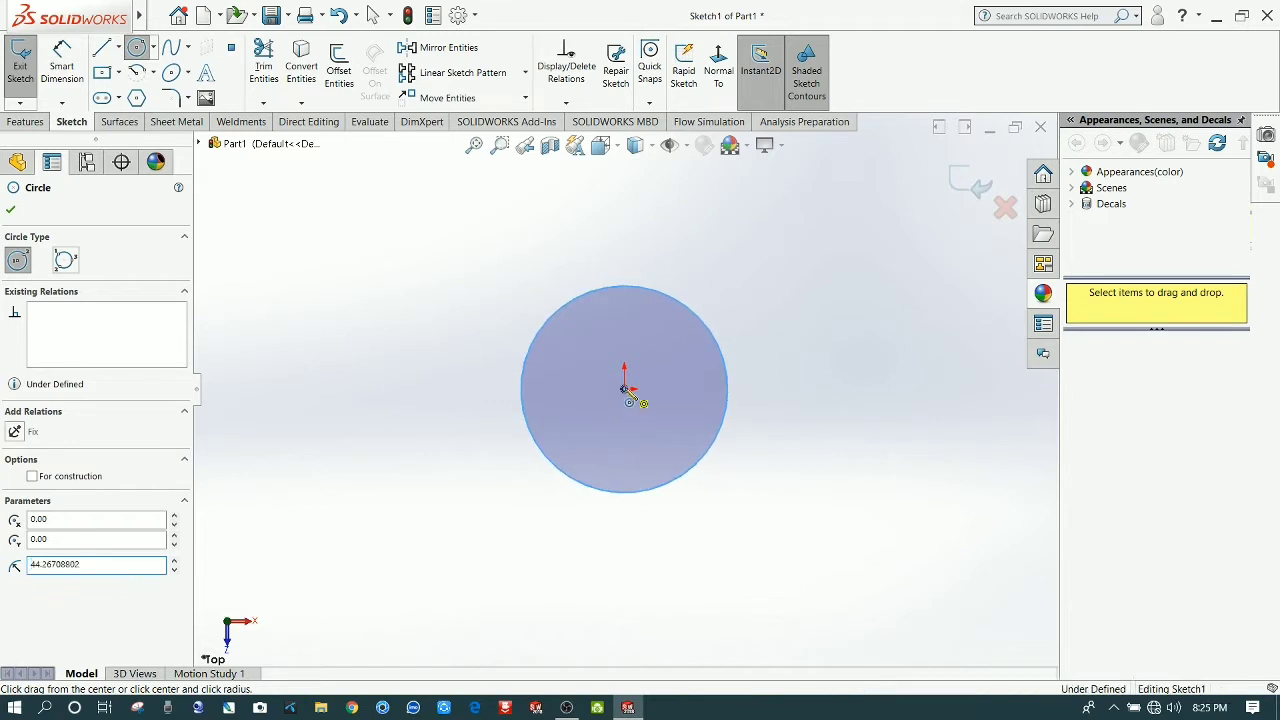
pyautogui.click(624, 389)
pyautogui.click(548, 258)
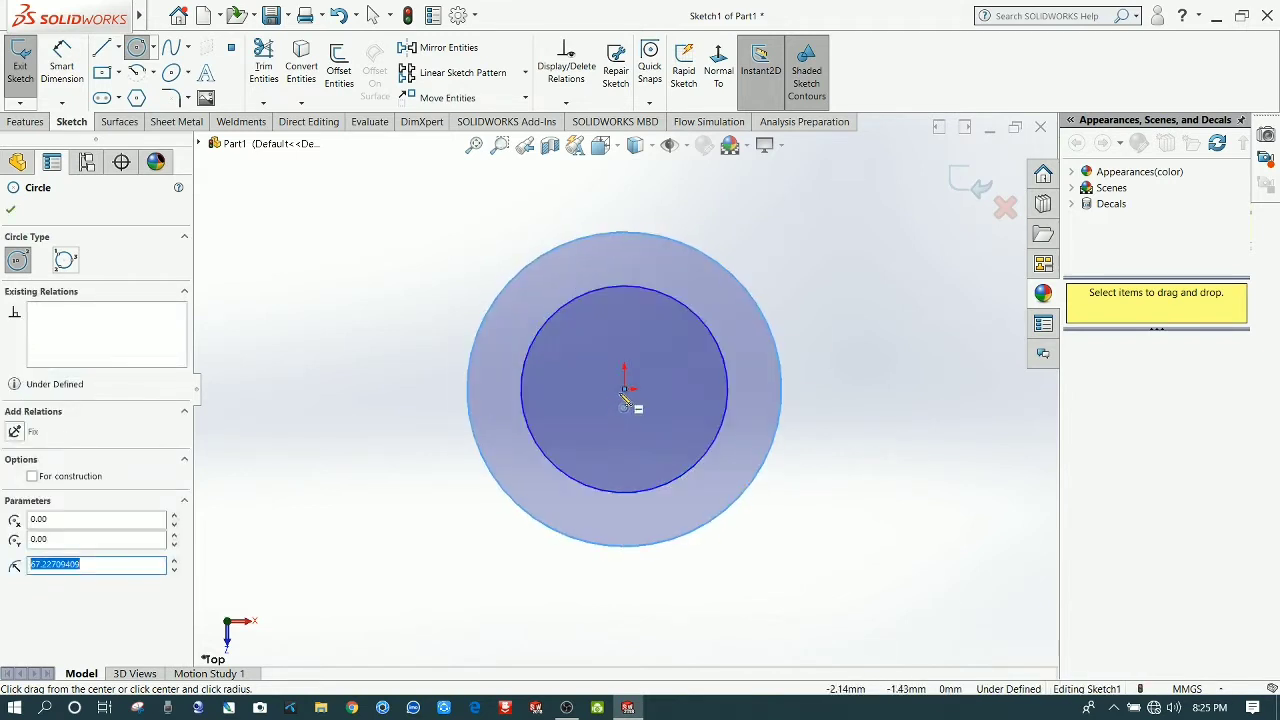
pyautogui.click(624, 389)
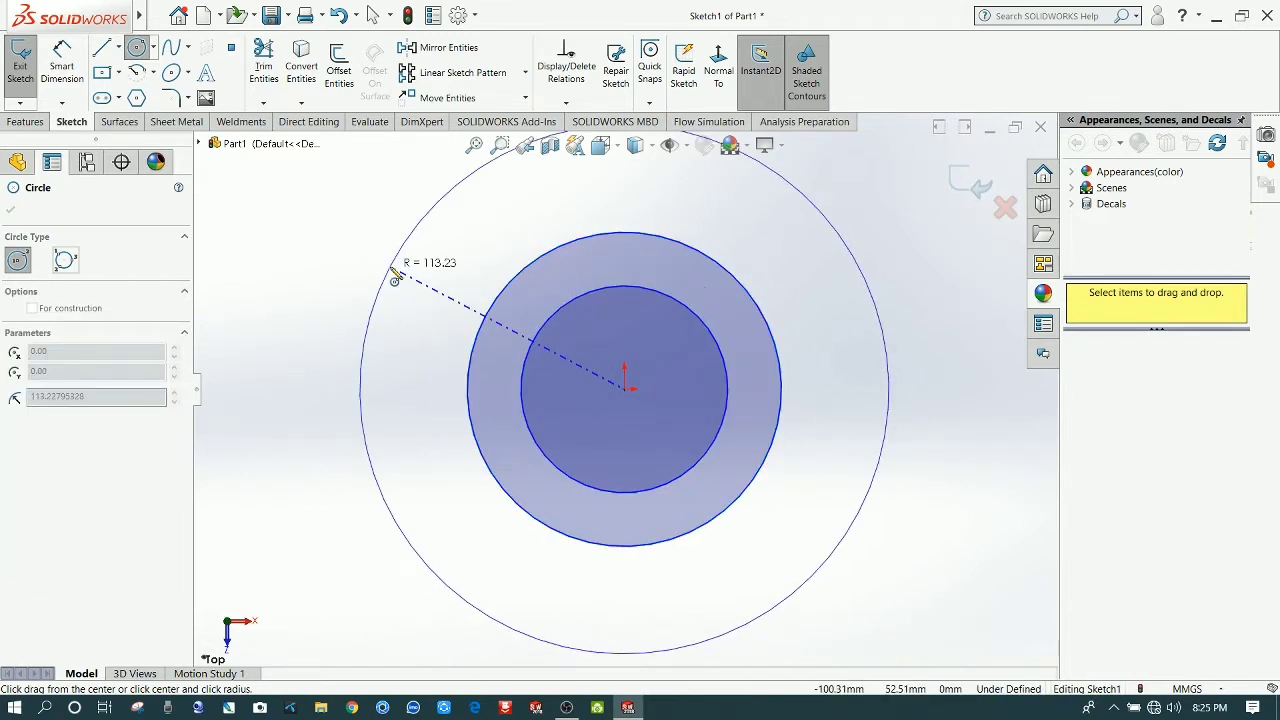
pyautogui.click(391, 271)
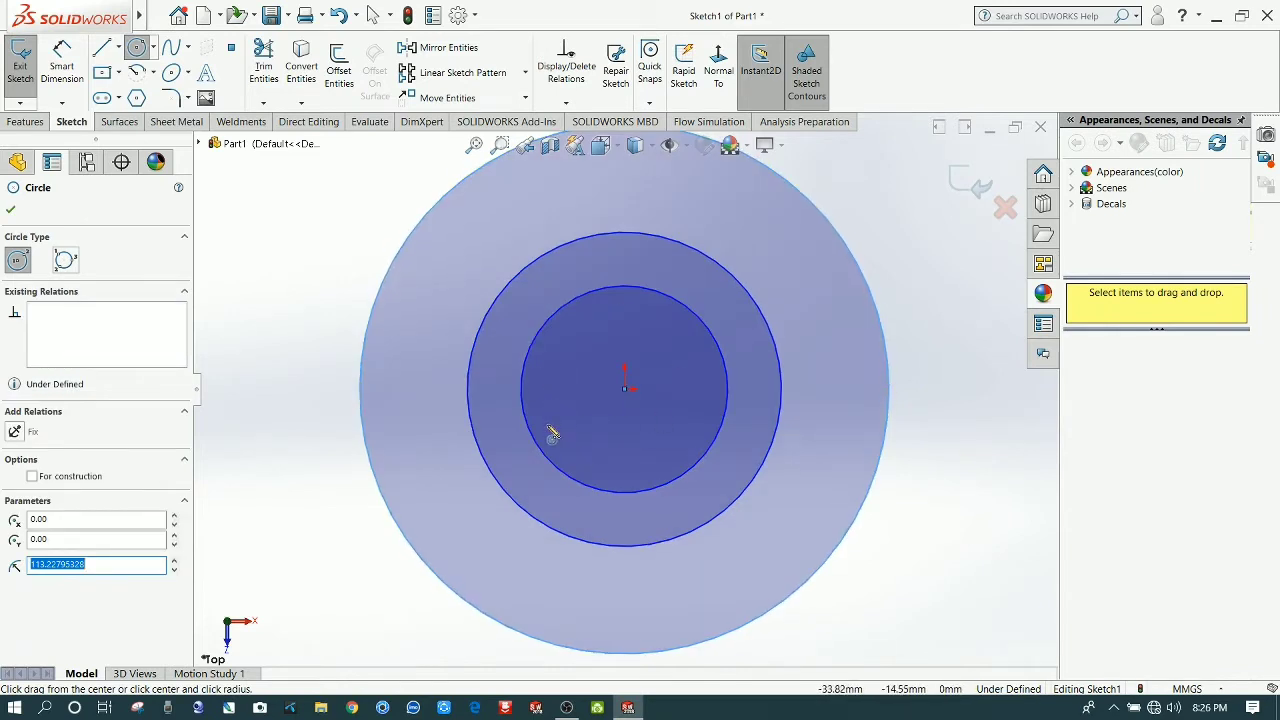
# Step: Dimension the innermost circle with a diameter of 50 mm
pyautogui.click(62, 62)
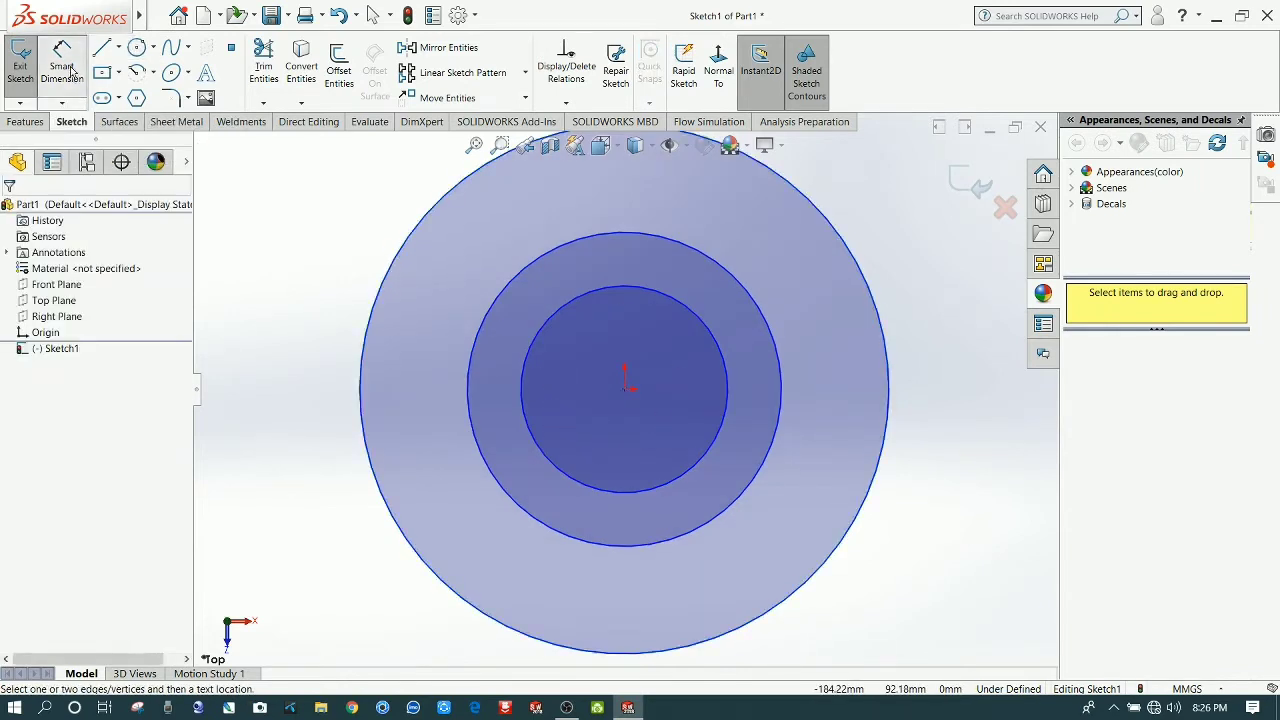
pyautogui.click(549, 461)
pyautogui.click(305, 393)
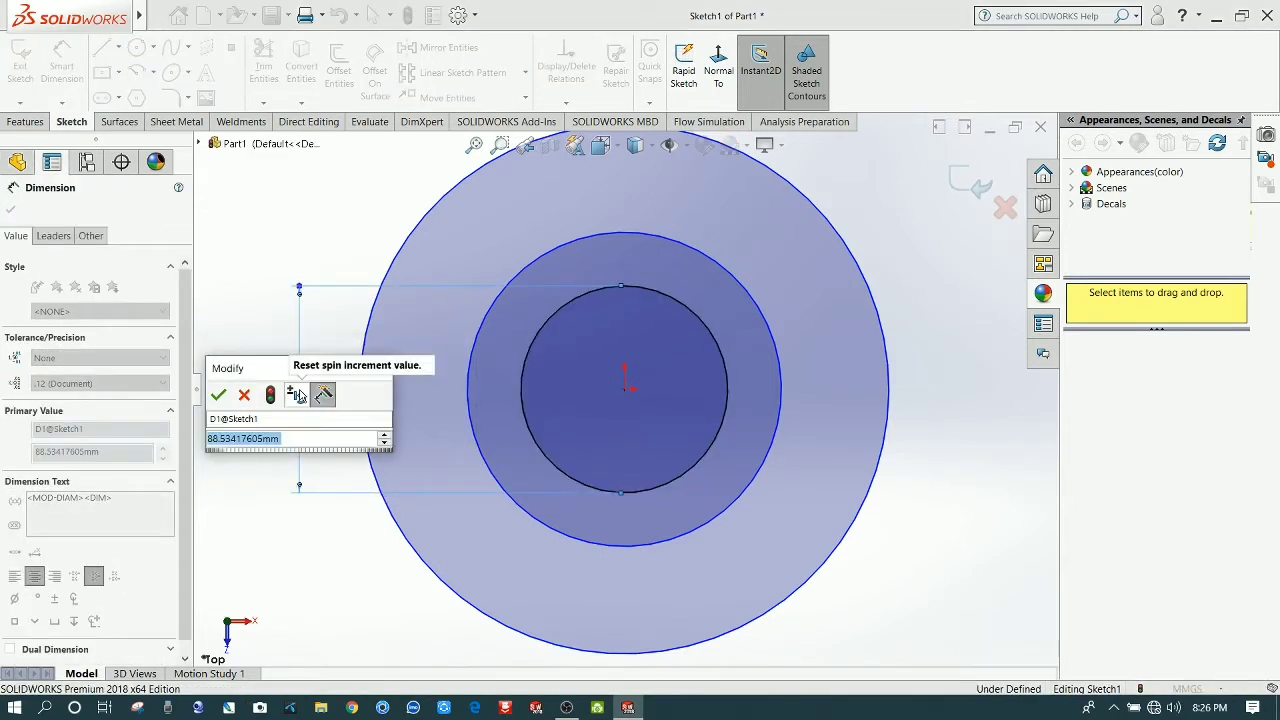
pyautogui.write('50')
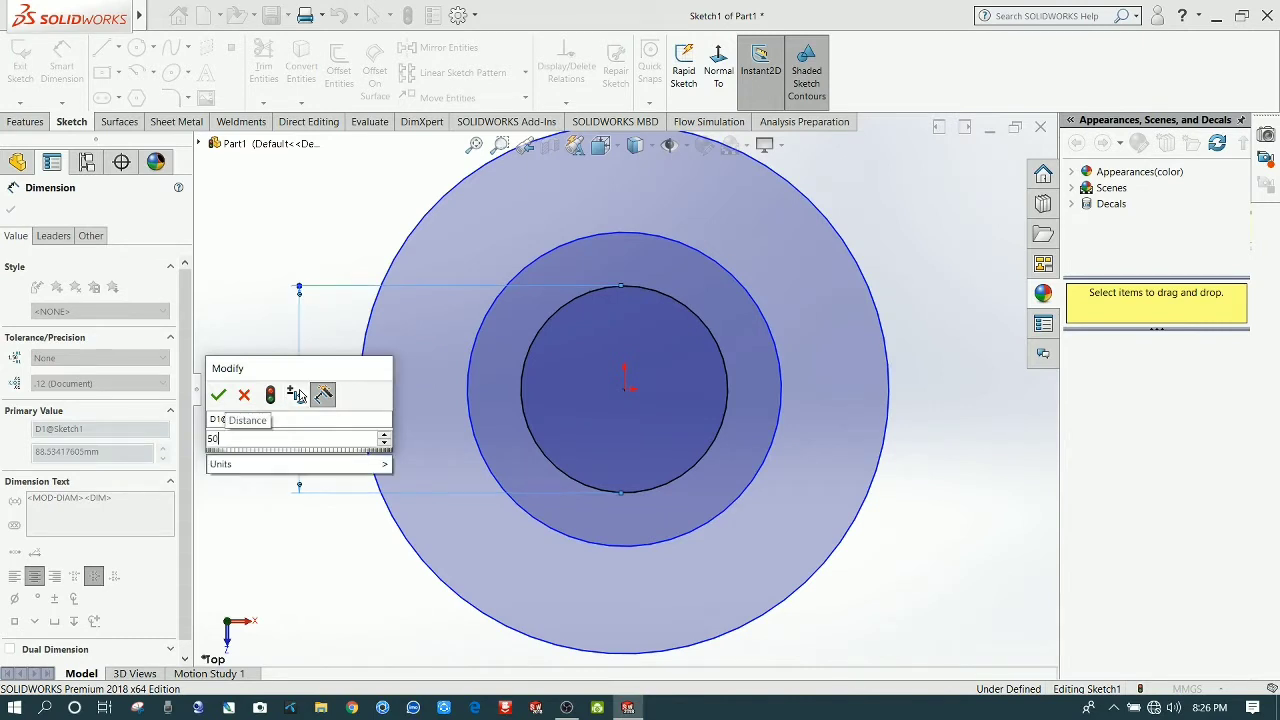
pyautogui.press('Return')
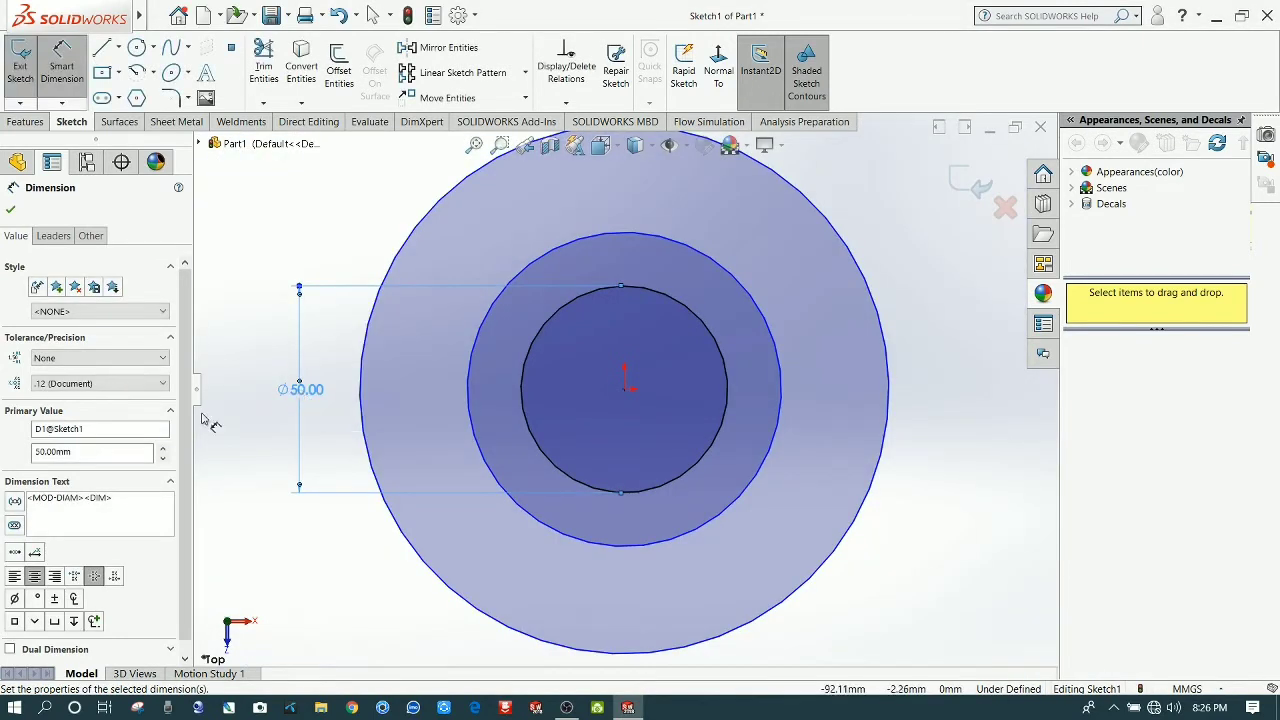
# Step: Dimension the middle circle with a diameter of 60 mm
pyautogui.click(538, 523)
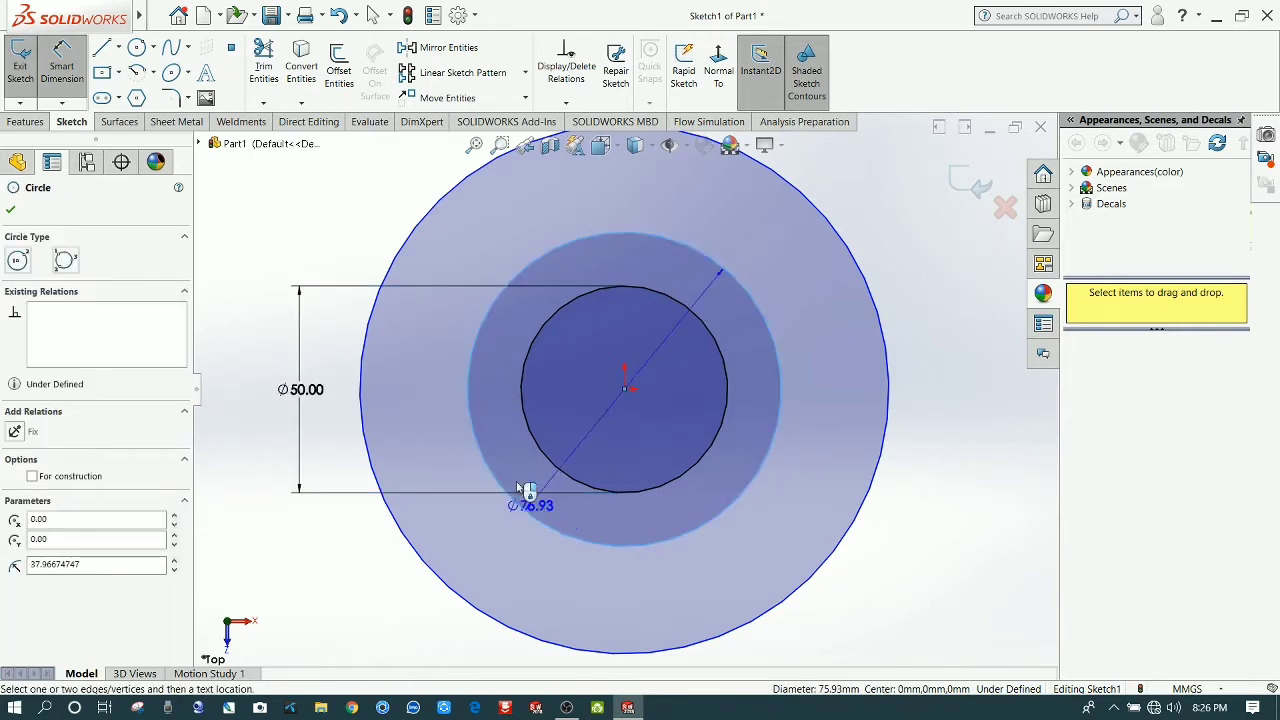
pyautogui.click(279, 318)
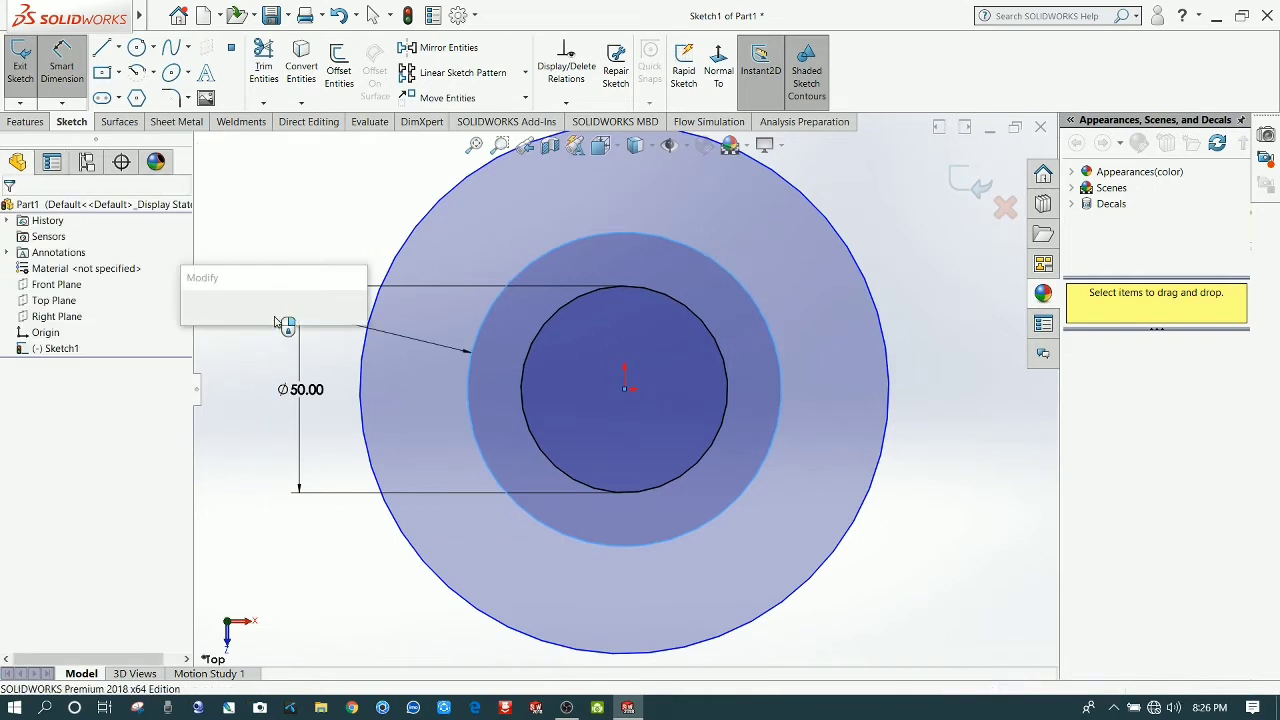
pyautogui.write('60')
pyautogui.press('Return')
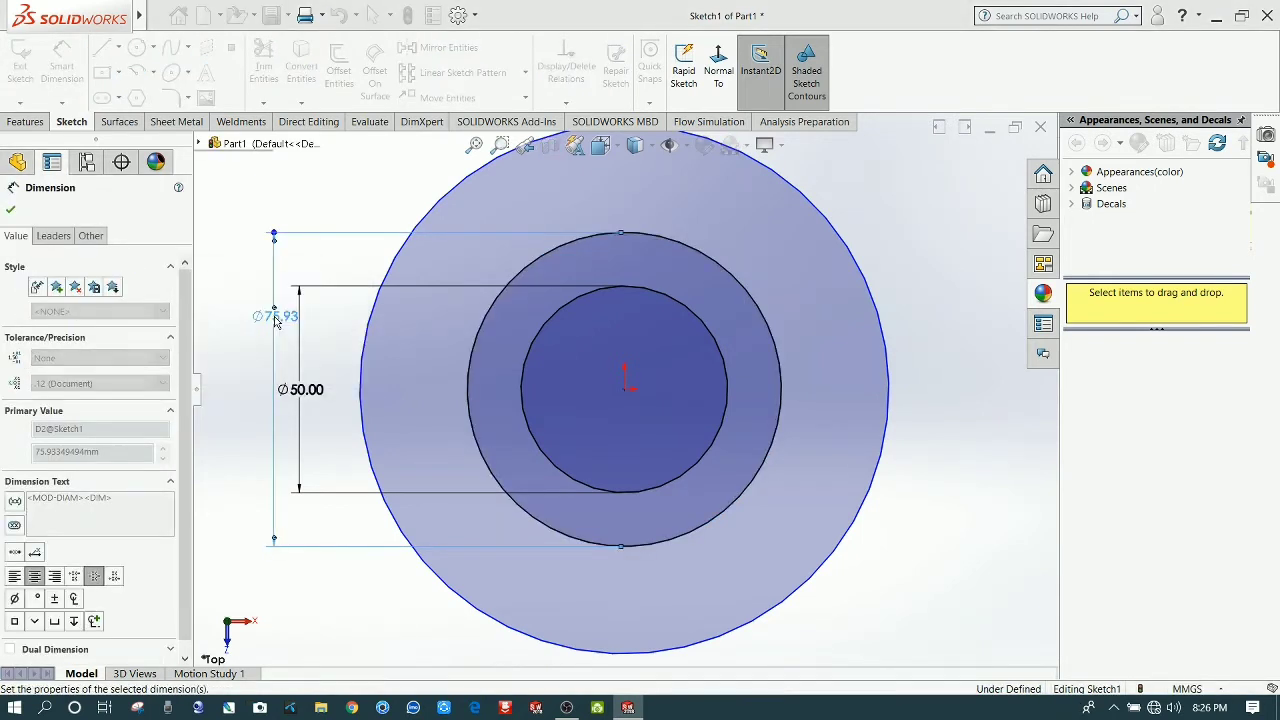
# Step: Dimension the outermost circle with a diameter of 75 mm and end the dimensioning
pyautogui.press('f')
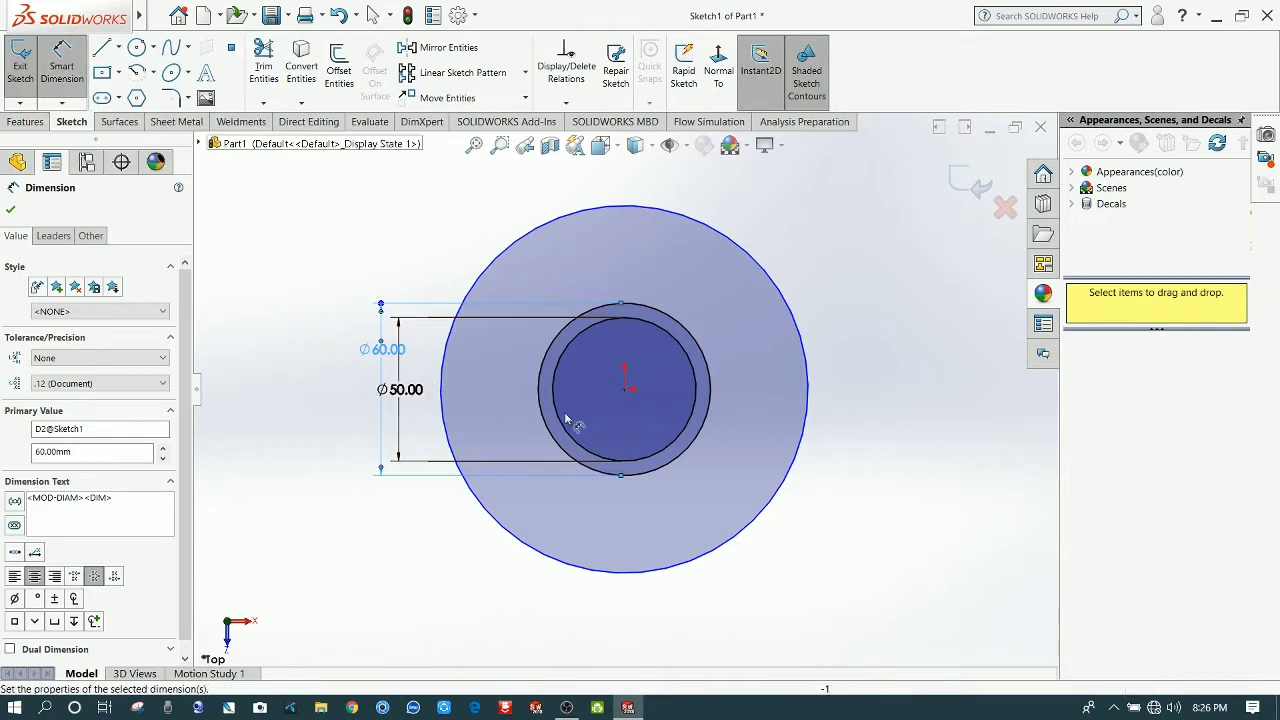
pyautogui.click(445, 414)
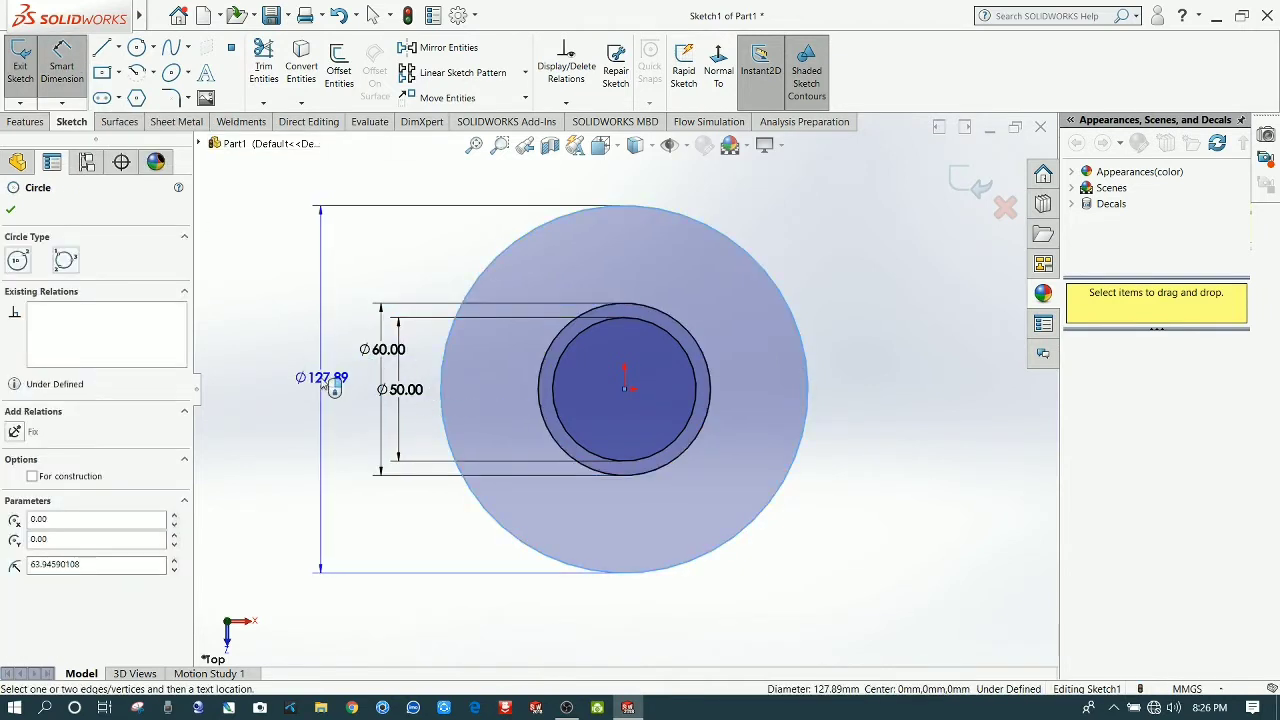
pyautogui.click(333, 388)
pyautogui.write('7')
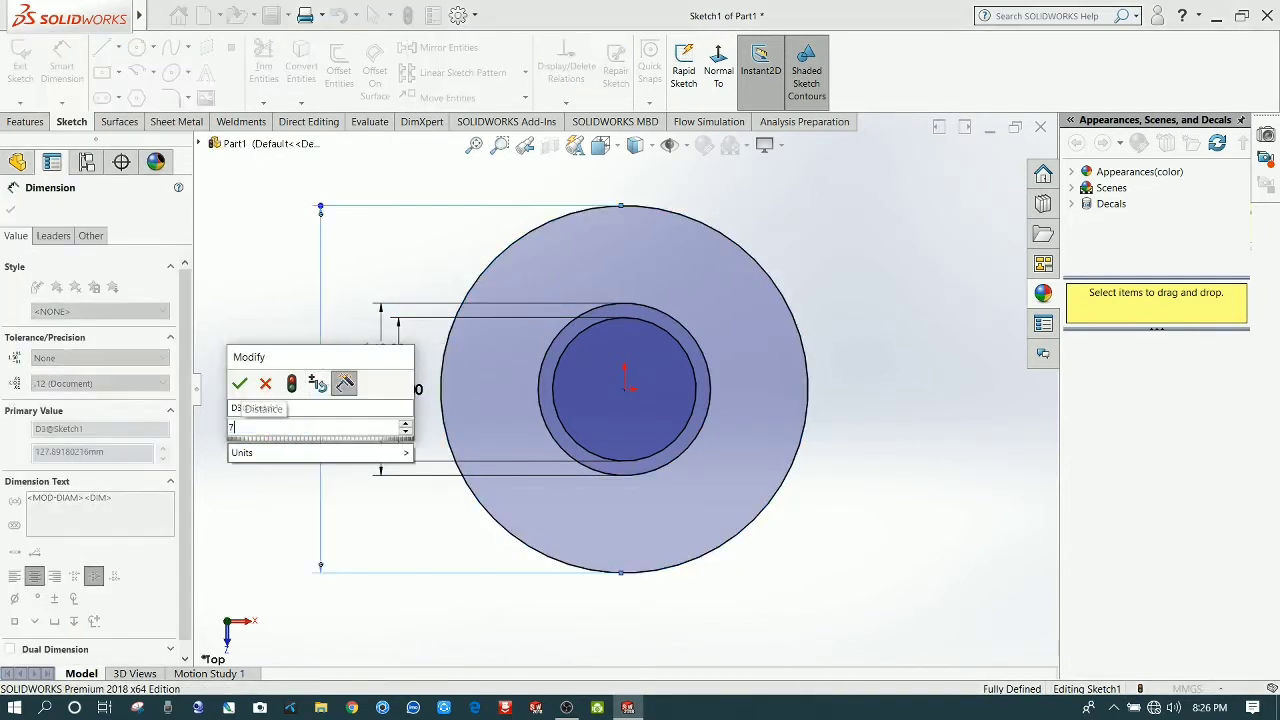
pyautogui.write('5')
pyautogui.press('Return')
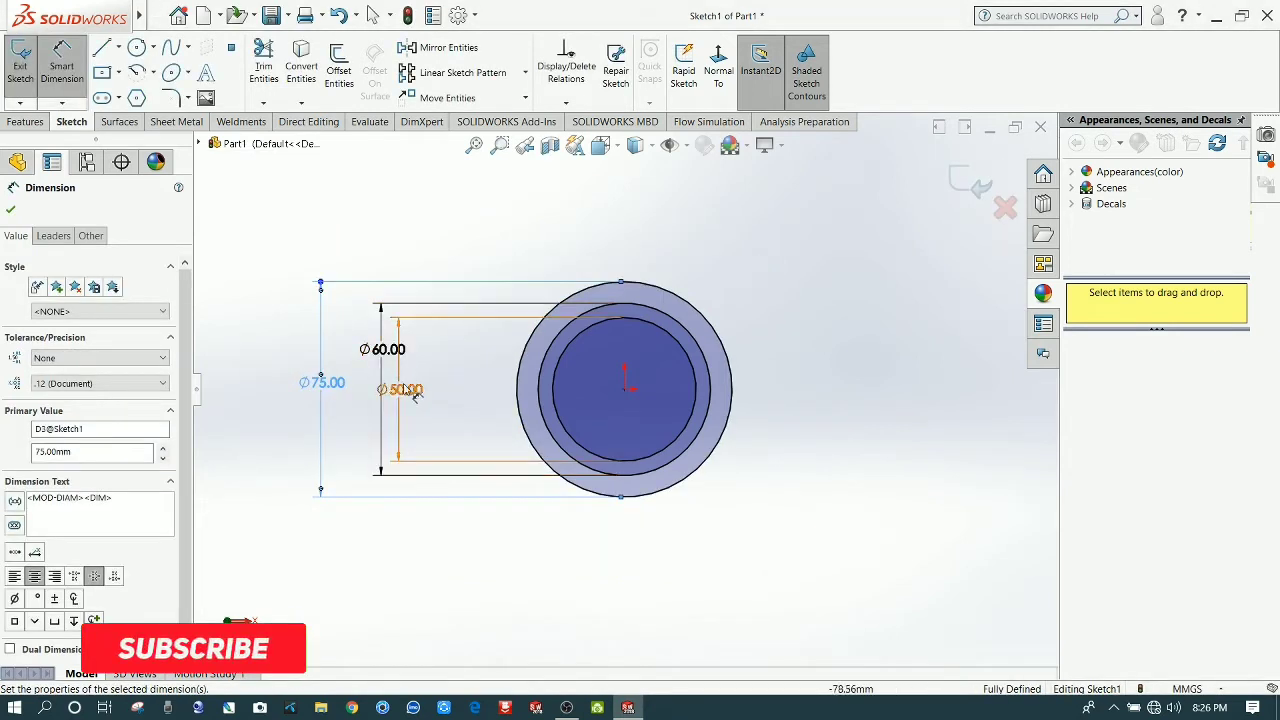
pyautogui.click(62, 65)
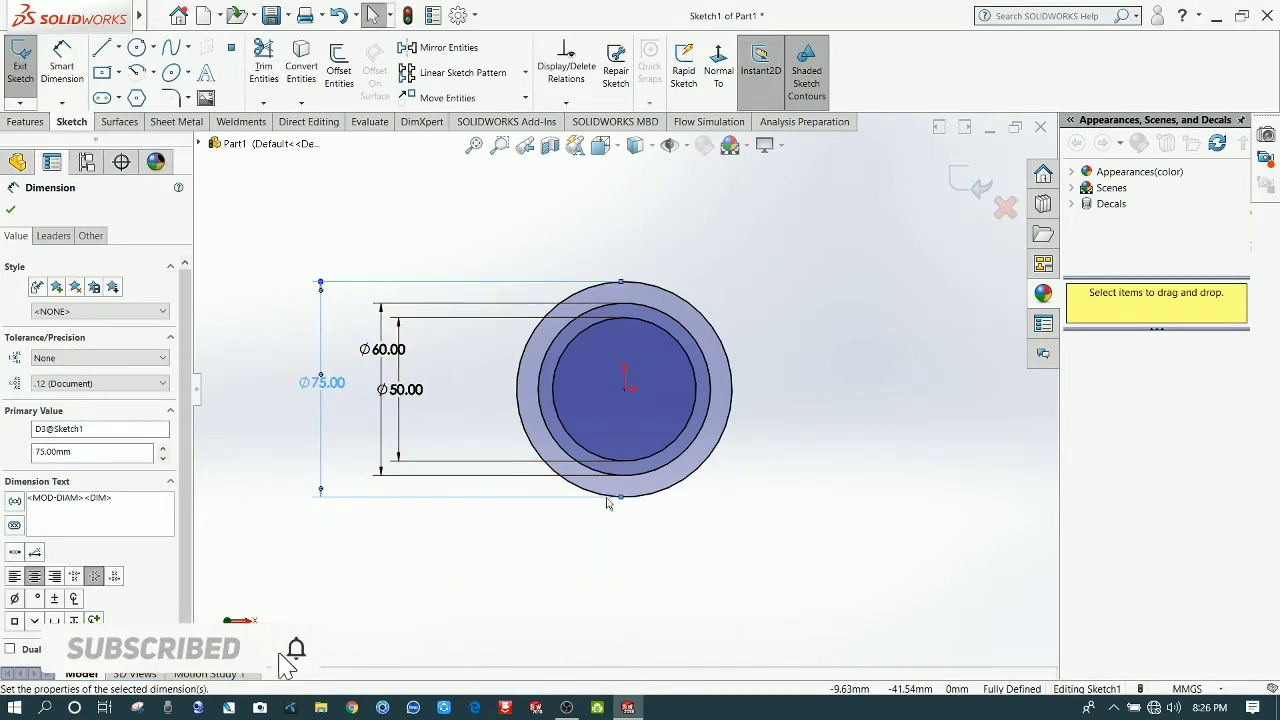
# Step: Convert the outermost 75 mm circle to construction geometry
pyautogui.scroll(-4, 617, 482)
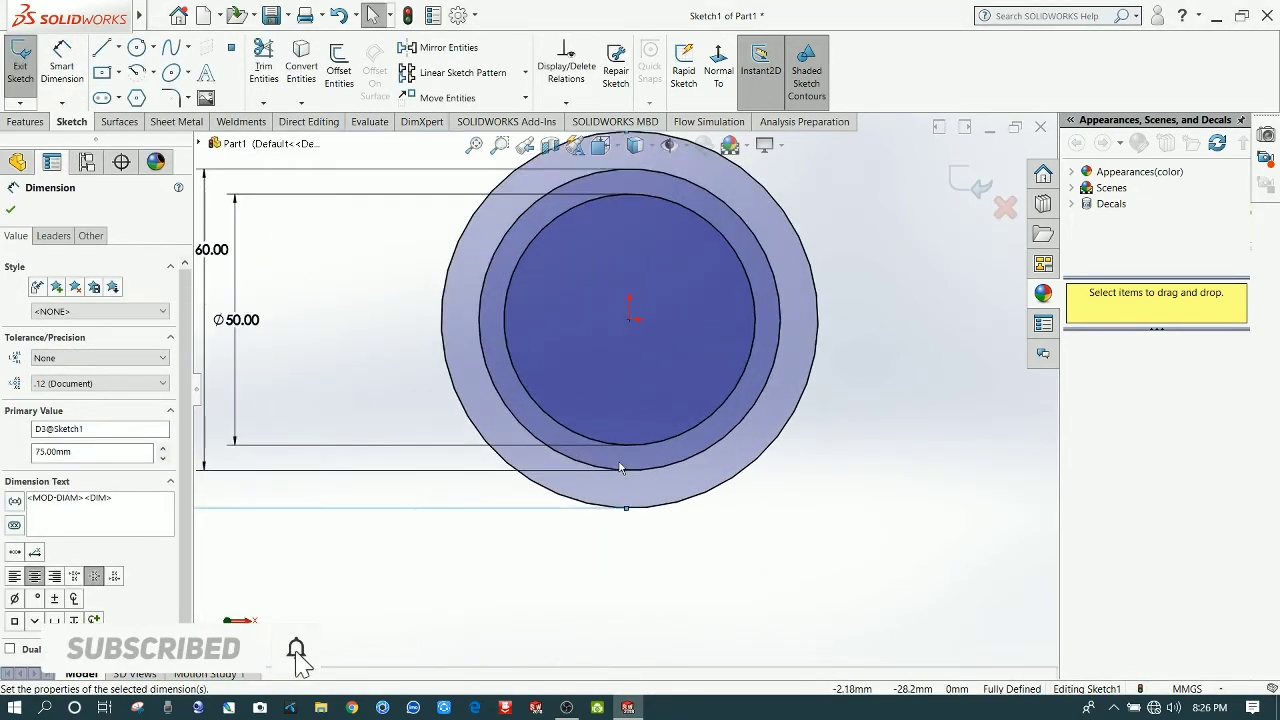
pyautogui.click(446, 368)
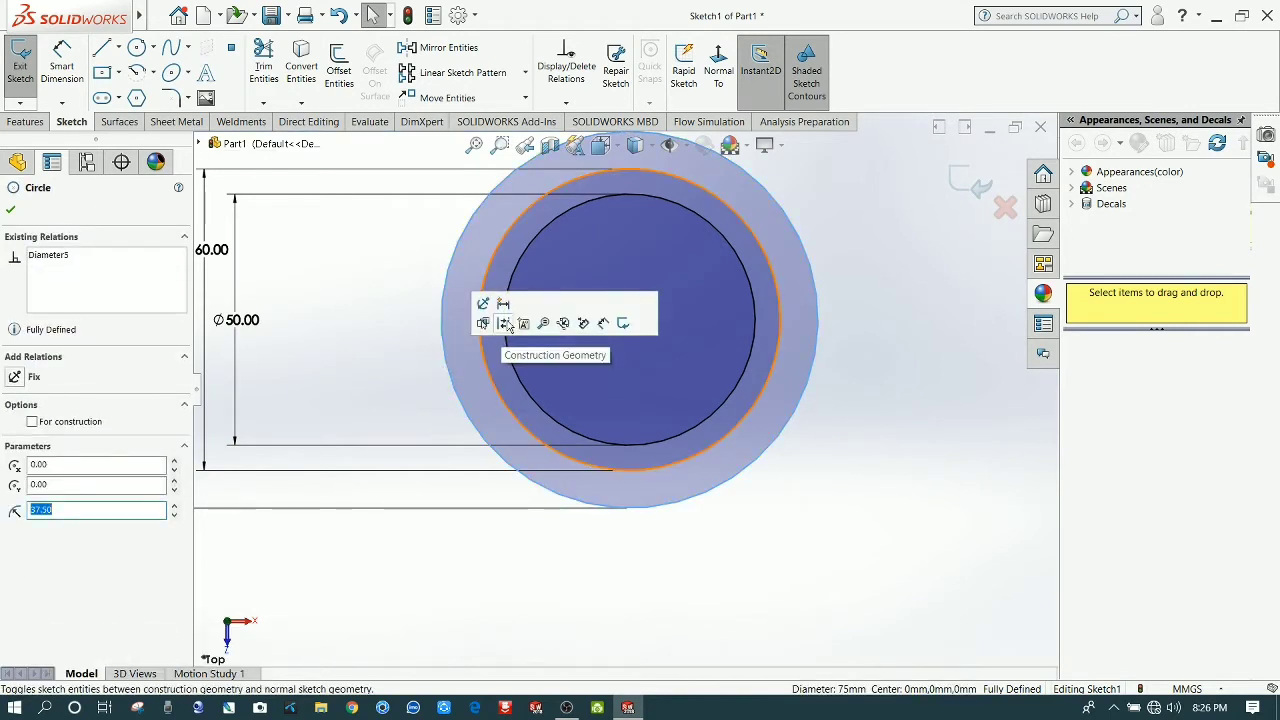
pyautogui.click(504, 324)
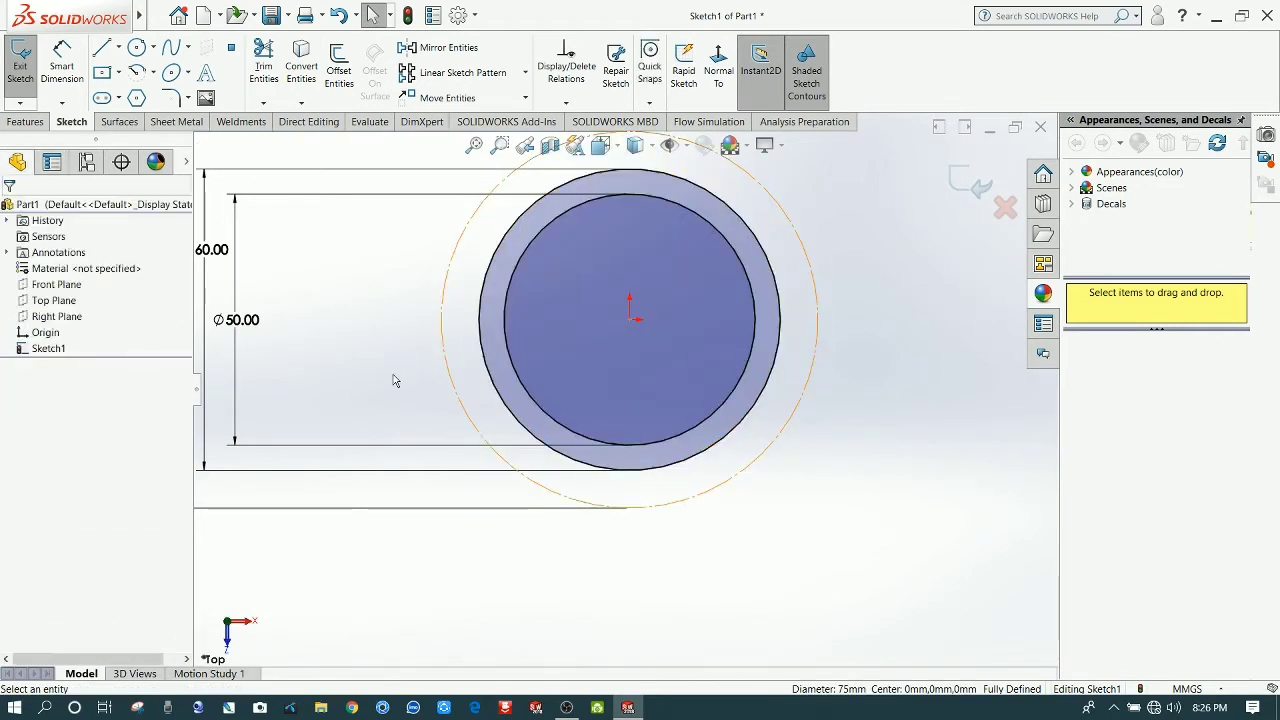
# Step: Sketch two concentric circles with radii of about 5.6 and 9 mm, centred on the construction circle's left quadrant point
pyautogui.press('z')
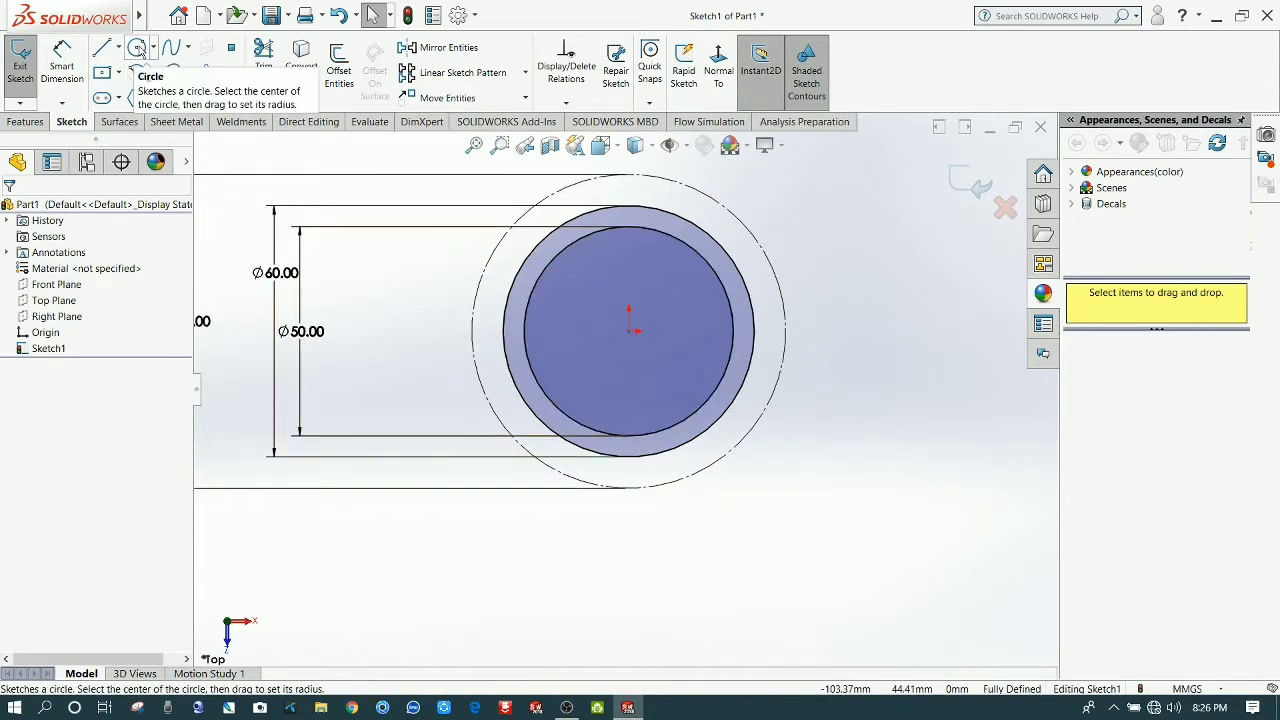
pyautogui.click(138, 48)
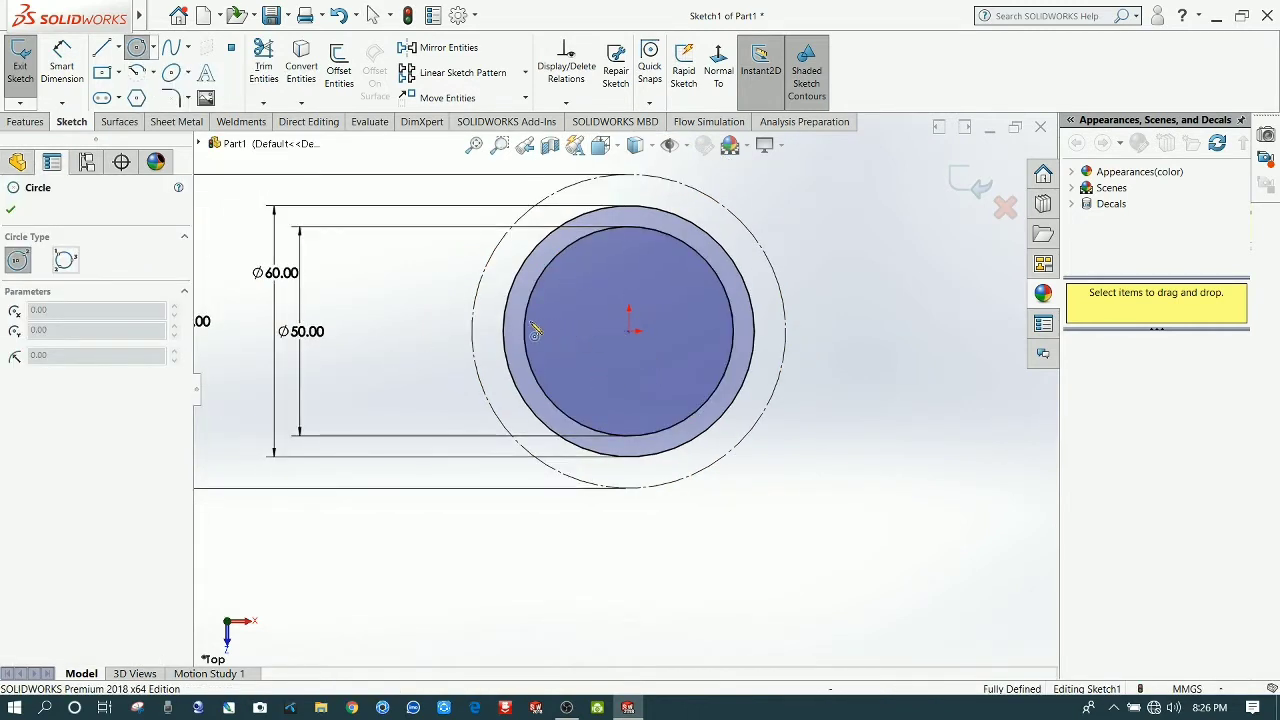
pyautogui.click(475, 336)
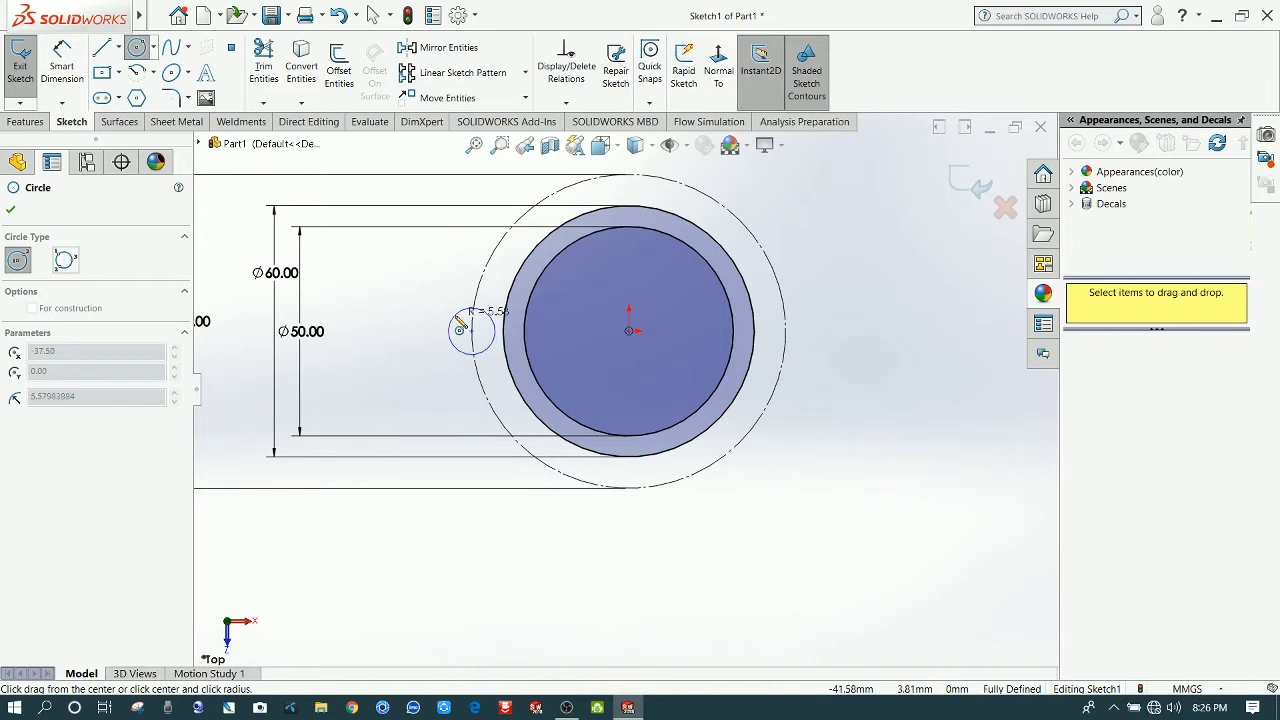
pyautogui.click(460, 322)
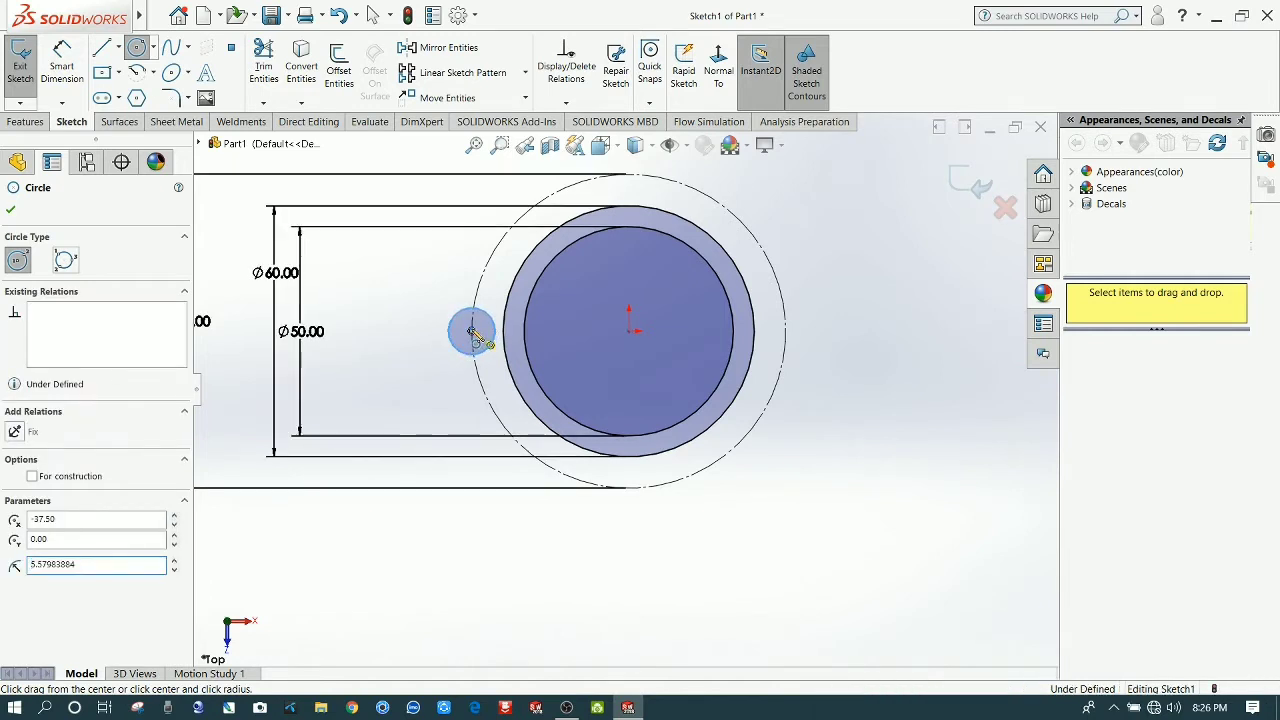
pyautogui.click(472, 332)
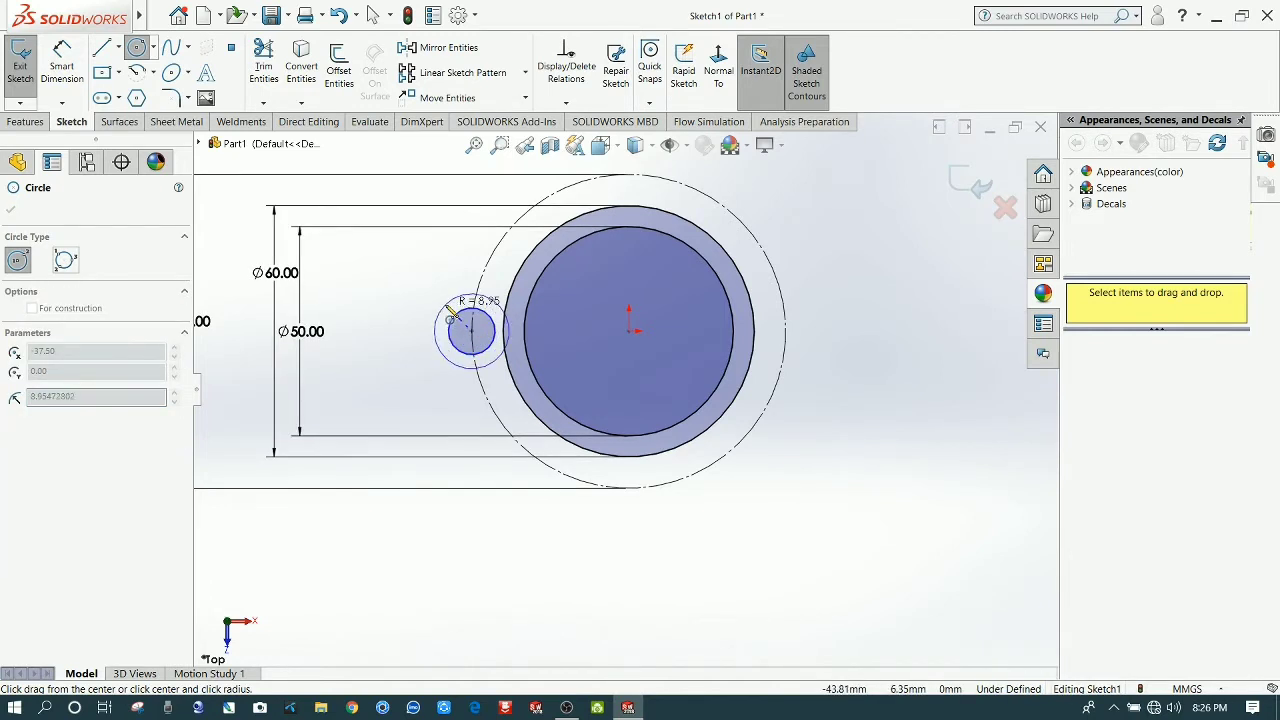
pyautogui.click(450, 316)
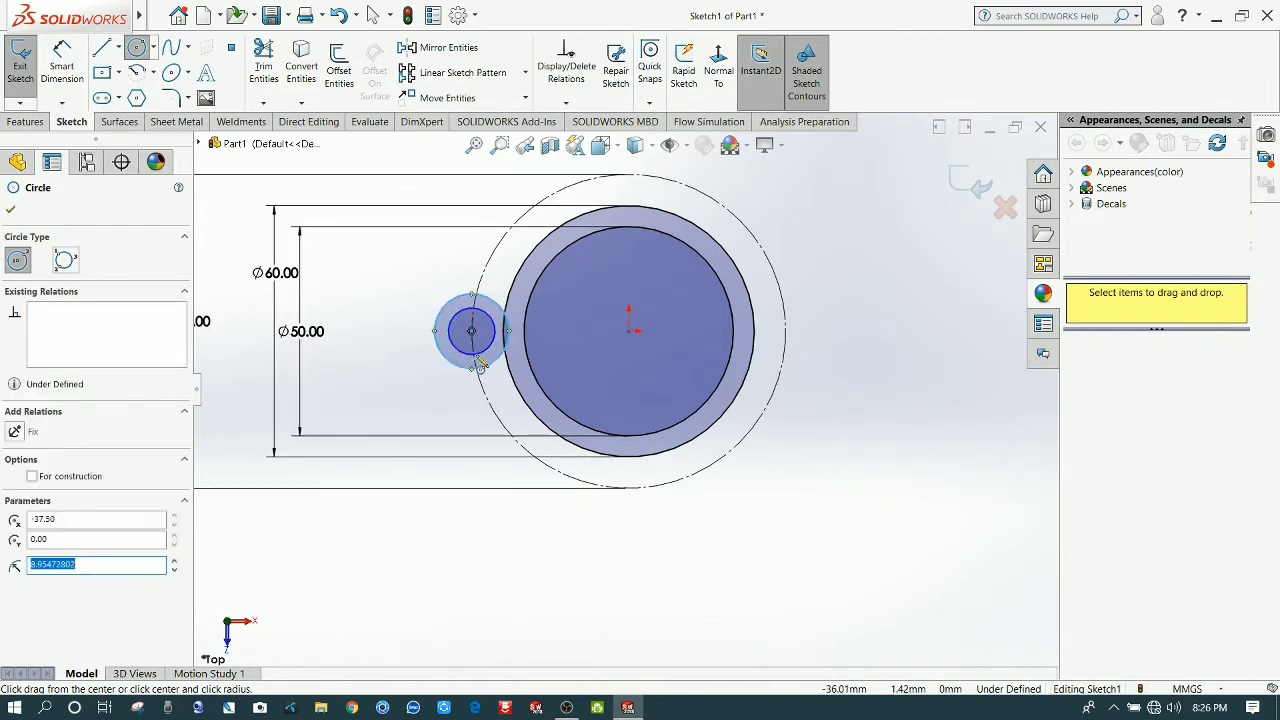
# Step: Dimension the inner small circle on the construction circle with a diameter of 10 mm
pyautogui.click(76, 76)
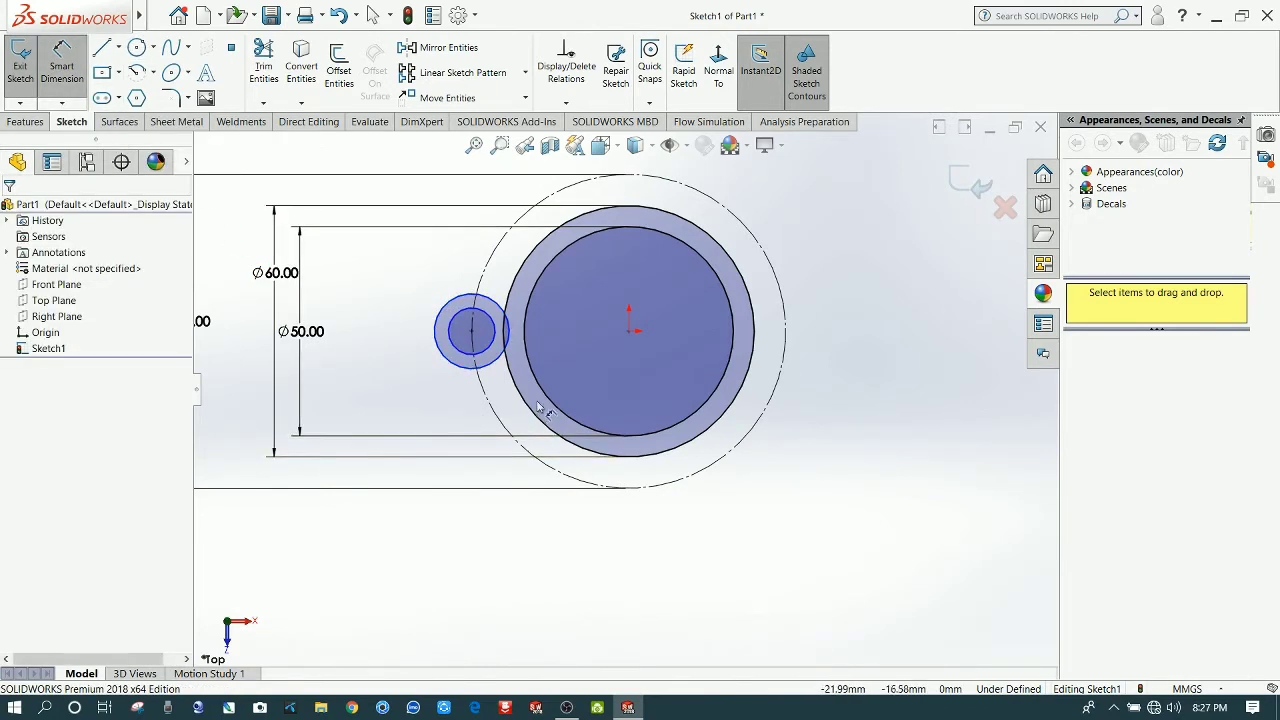
pyautogui.scroll(-2, 520, 403)
pyautogui.click(425, 328)
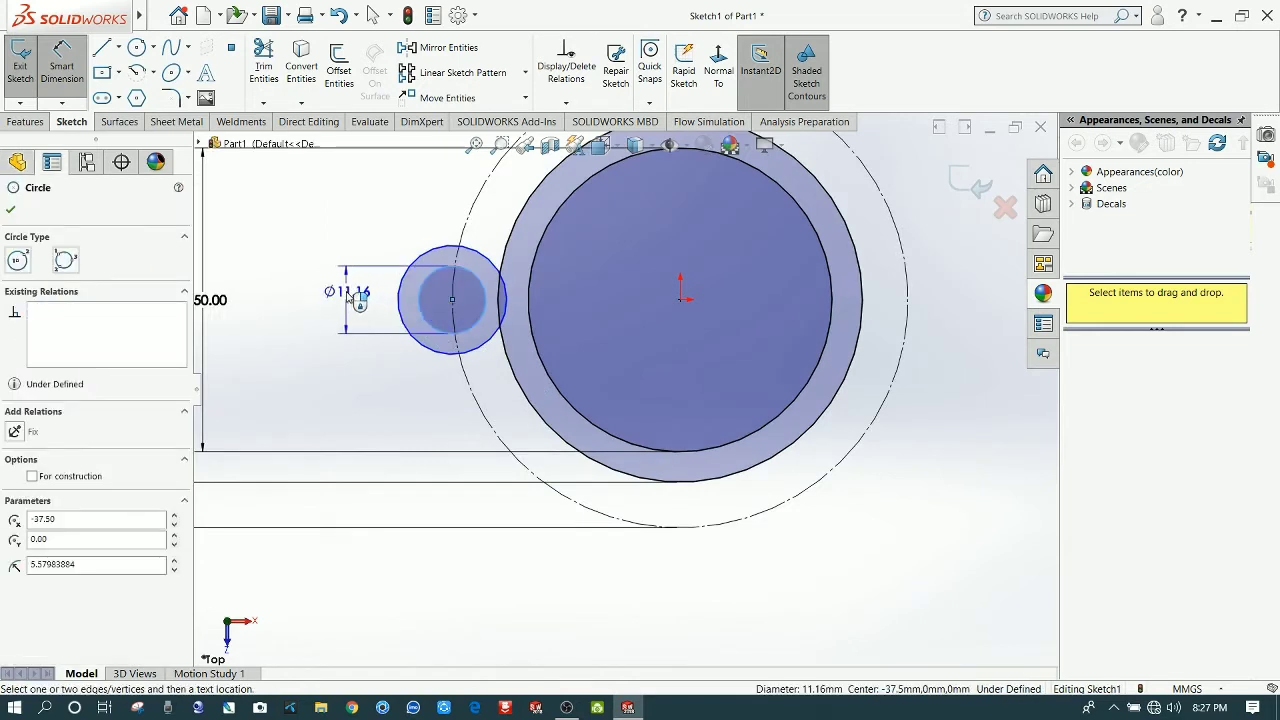
pyautogui.click(347, 300)
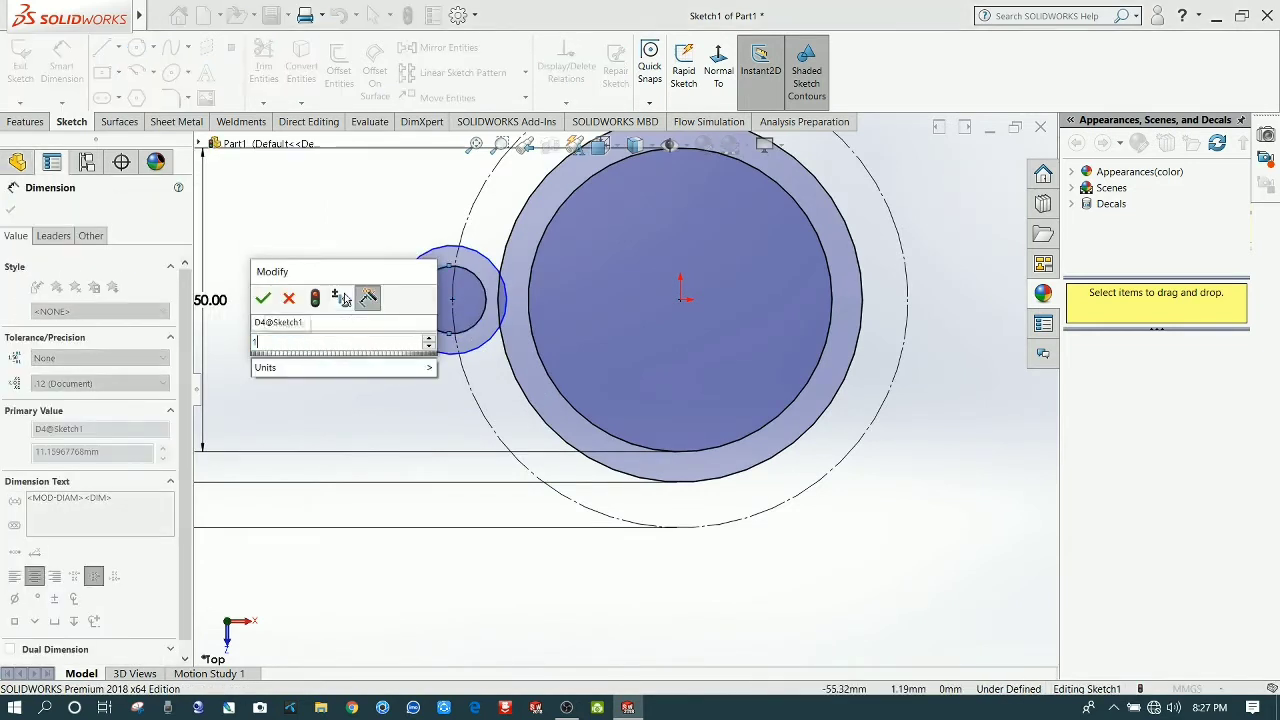
pyautogui.write('10')
pyautogui.press('Return')
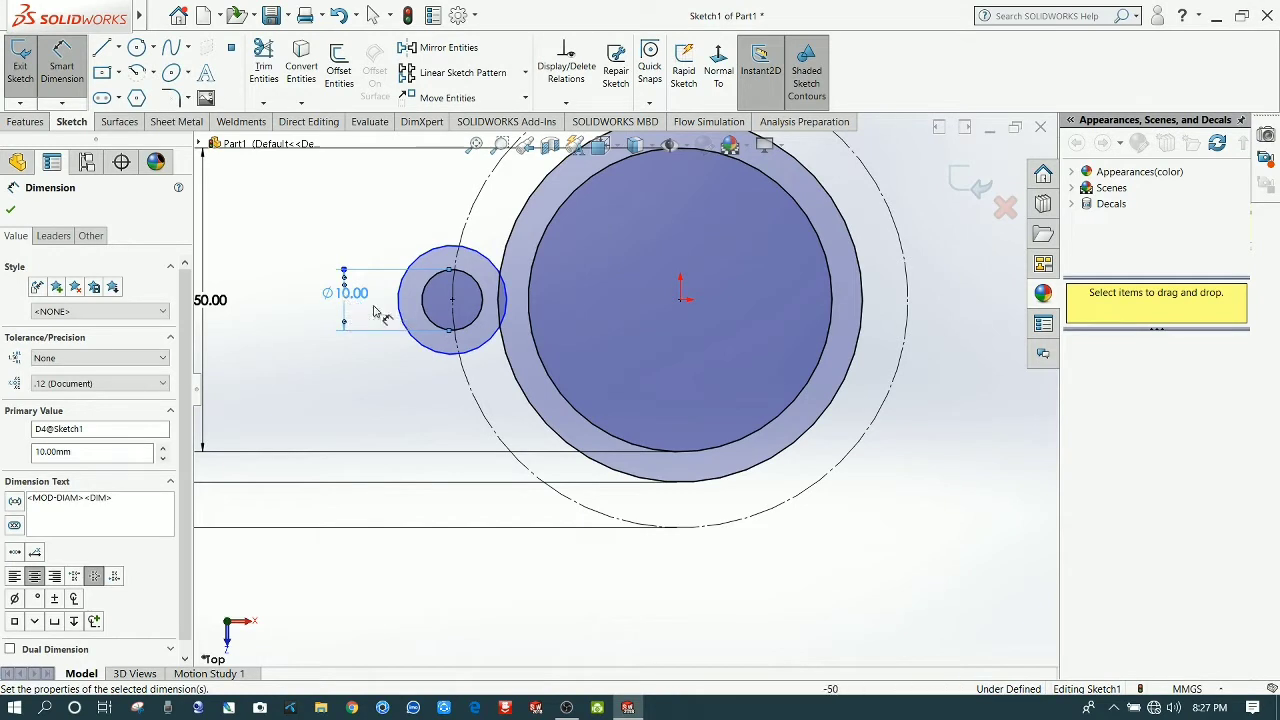
pyautogui.click(400, 362)
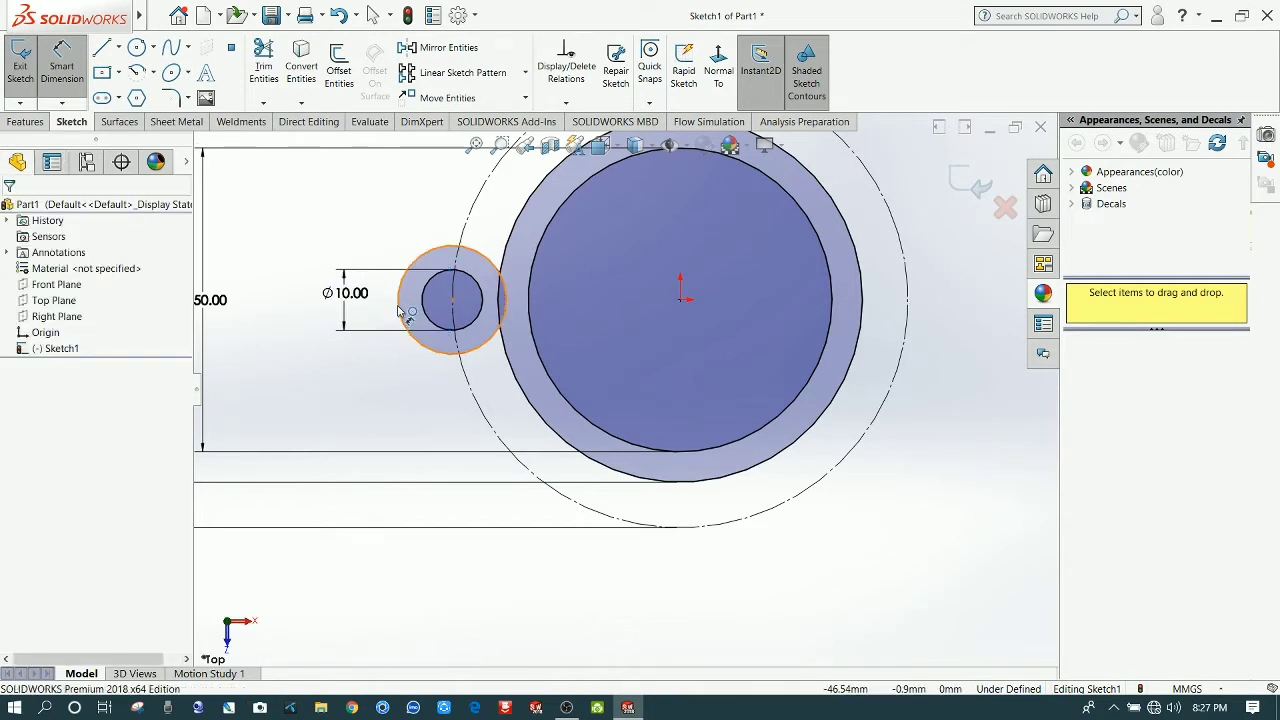
# Step: Dimension the outer small circle on the construction circle with a diameter of 16 mm
pyautogui.click(400, 315)
pyautogui.click(302, 278)
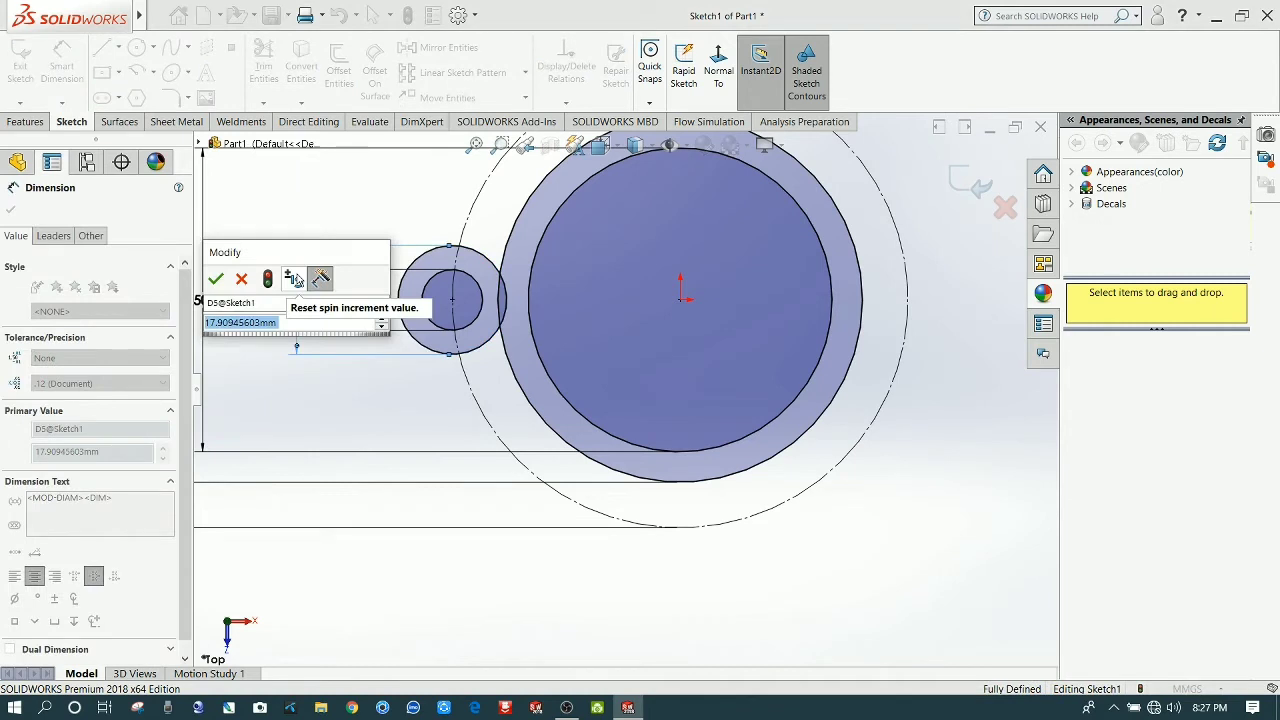
pyautogui.write('16')
pyautogui.press('Return')
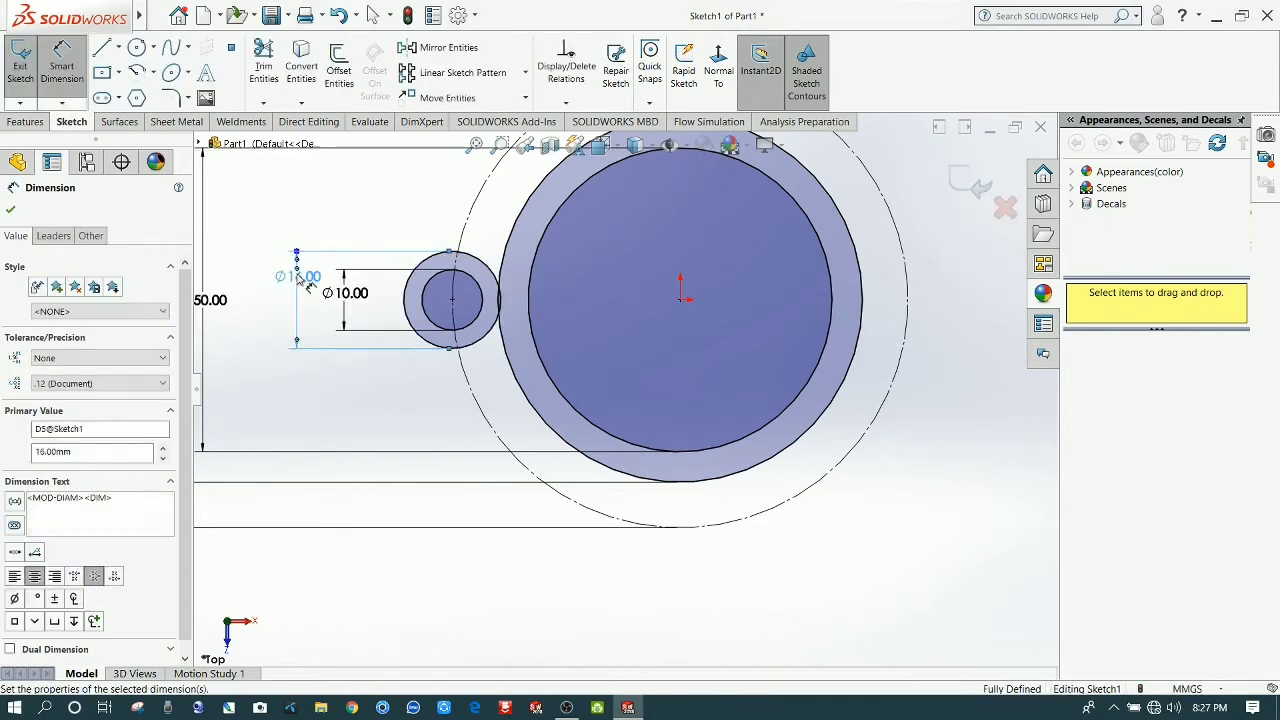
pyautogui.click(363, 393)
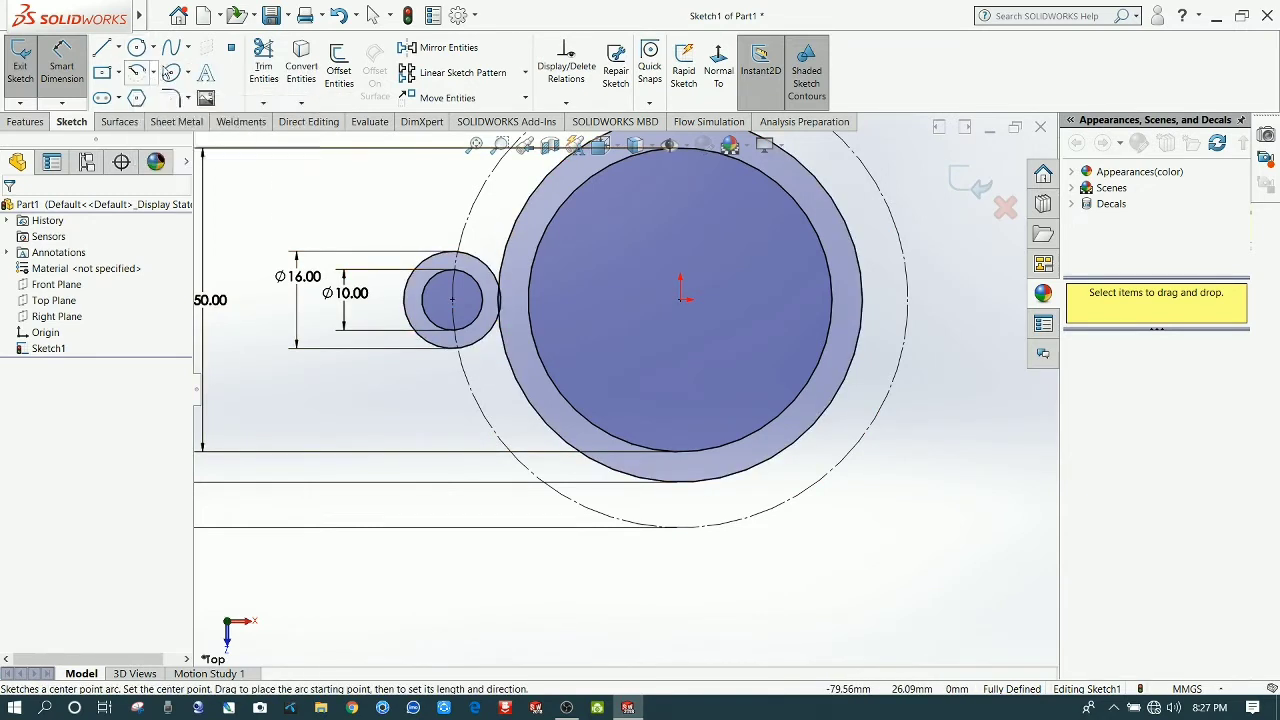
# Step: Sketch two three-point arcs bridging the 16 mm and 60 mm circles, radius about 6.9 mm below and about 5.4 mm above the small circle
pyautogui.click(153, 75)
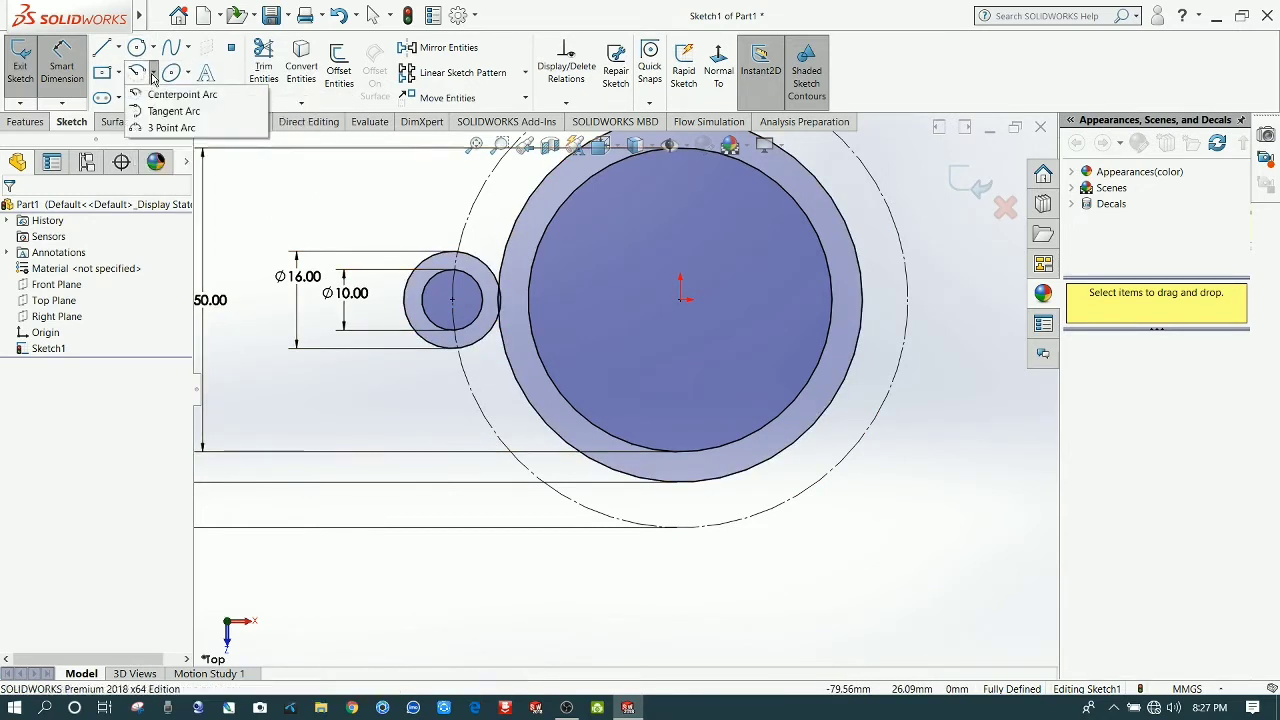
pyautogui.click(160, 128)
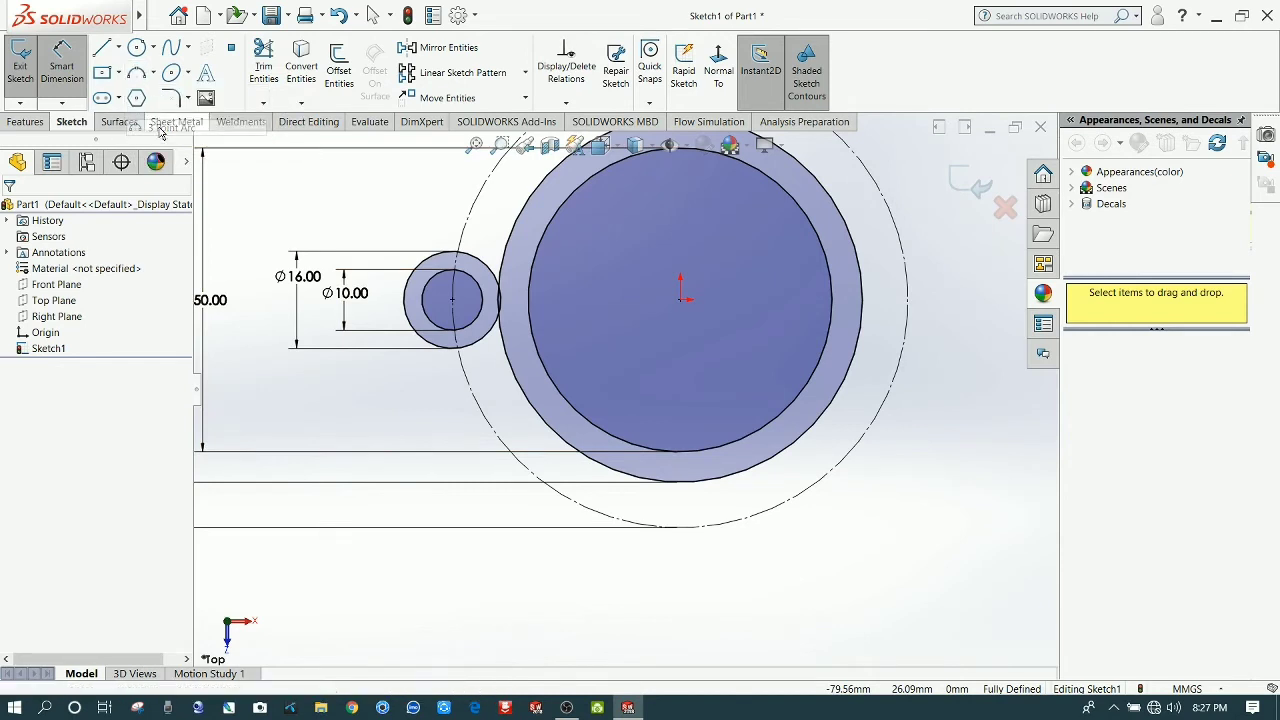
pyautogui.click(470, 352)
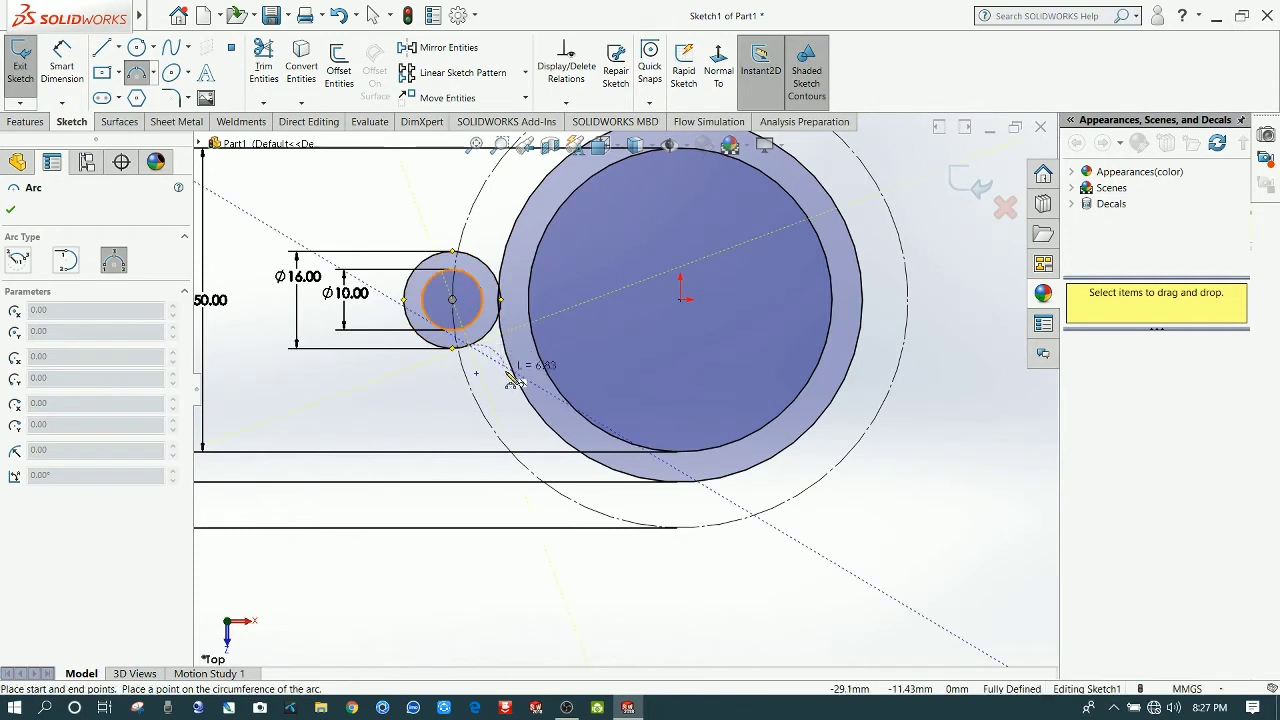
pyautogui.click(522, 392)
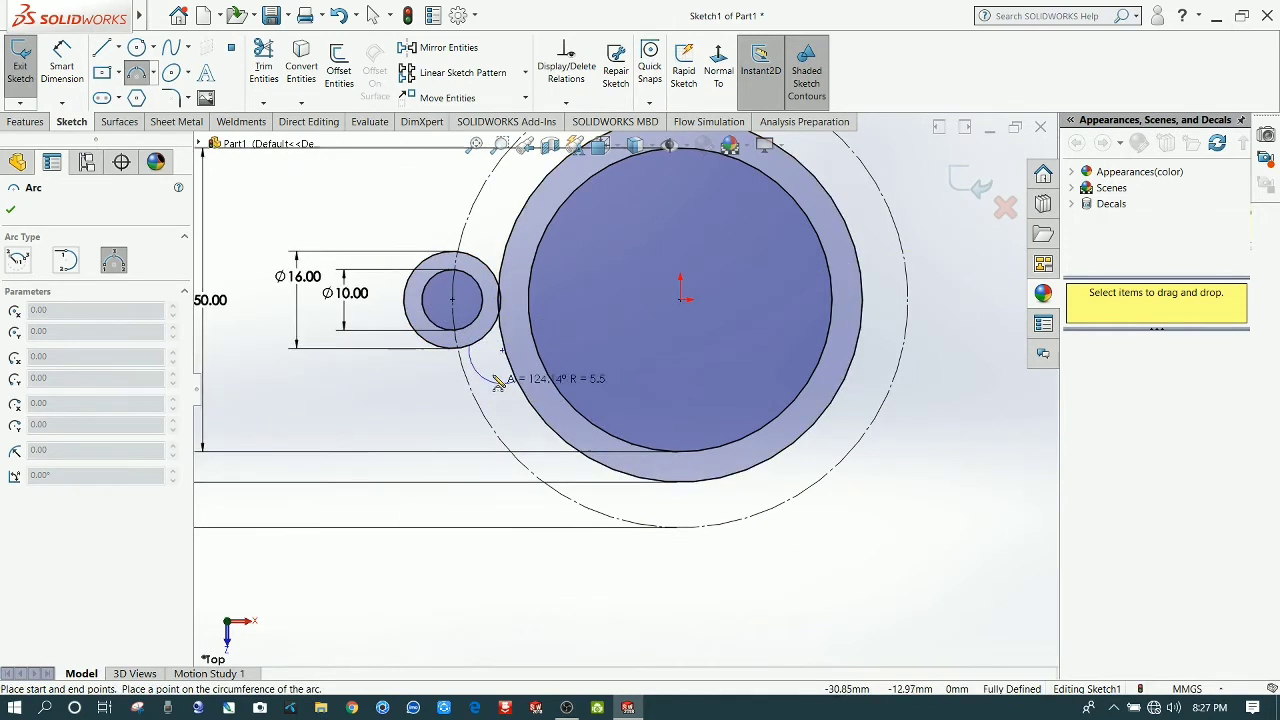
pyautogui.click(490, 360)
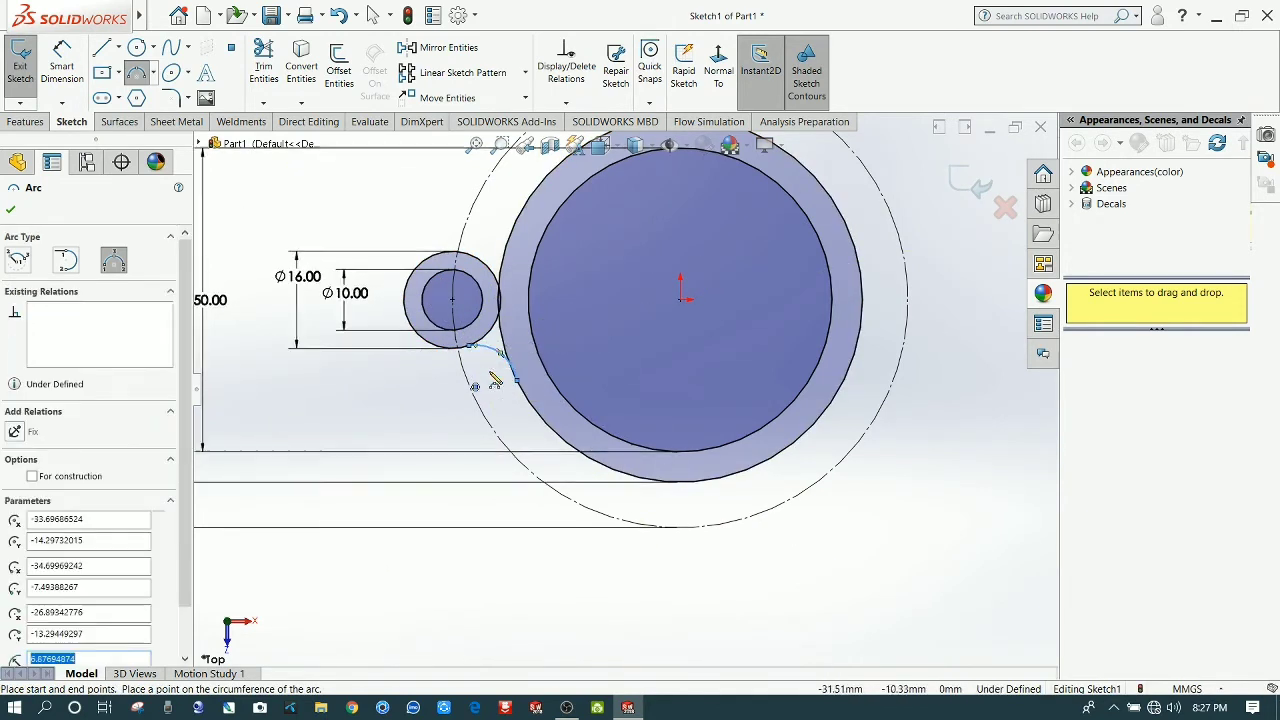
pyautogui.click(486, 268)
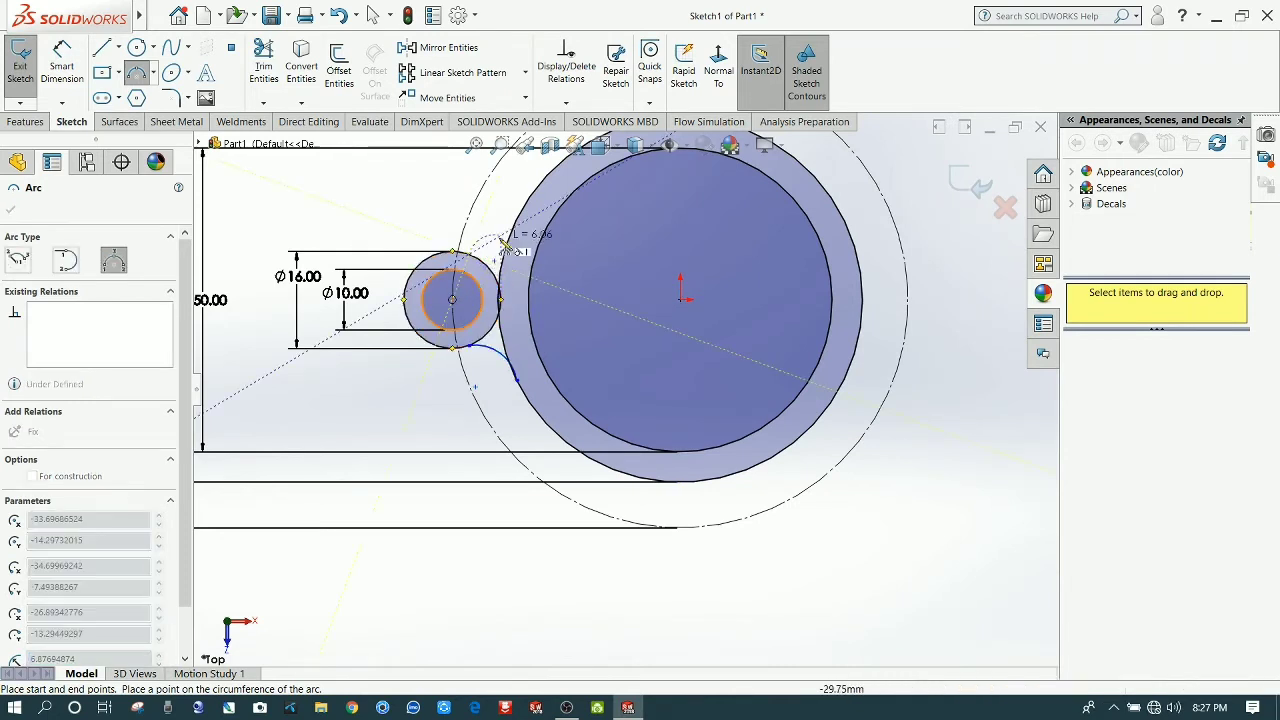
pyautogui.click(518, 243)
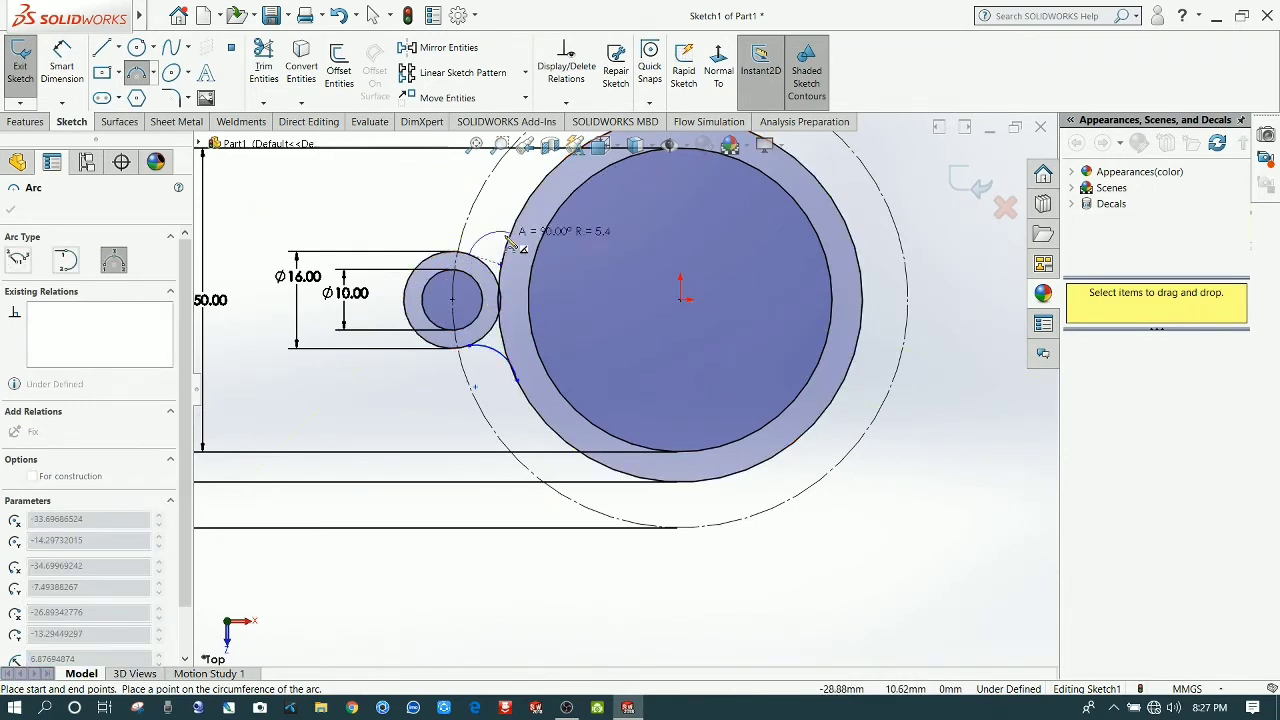
pyautogui.click(499, 257)
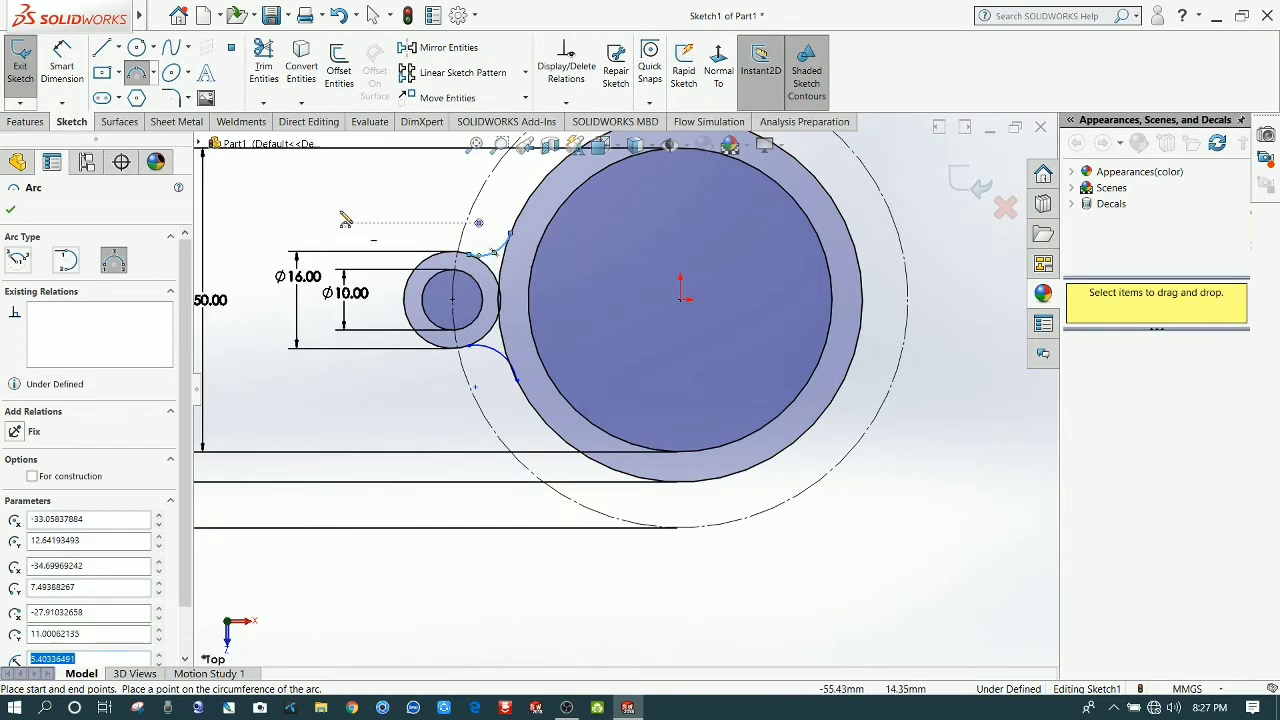
pyautogui.click(136, 75)
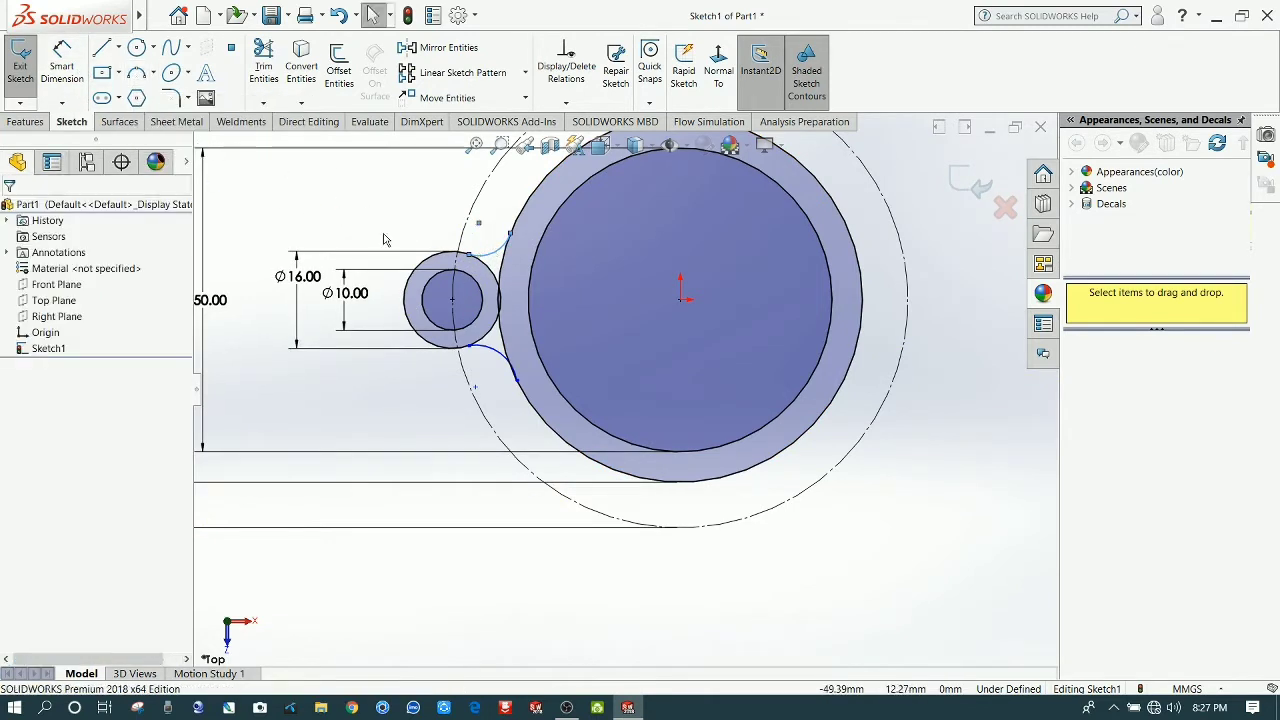
# Step: Dimension both the lower and the upper bridging arc with a radius of 8 mm and end the dimensioning
pyautogui.click(62, 68)
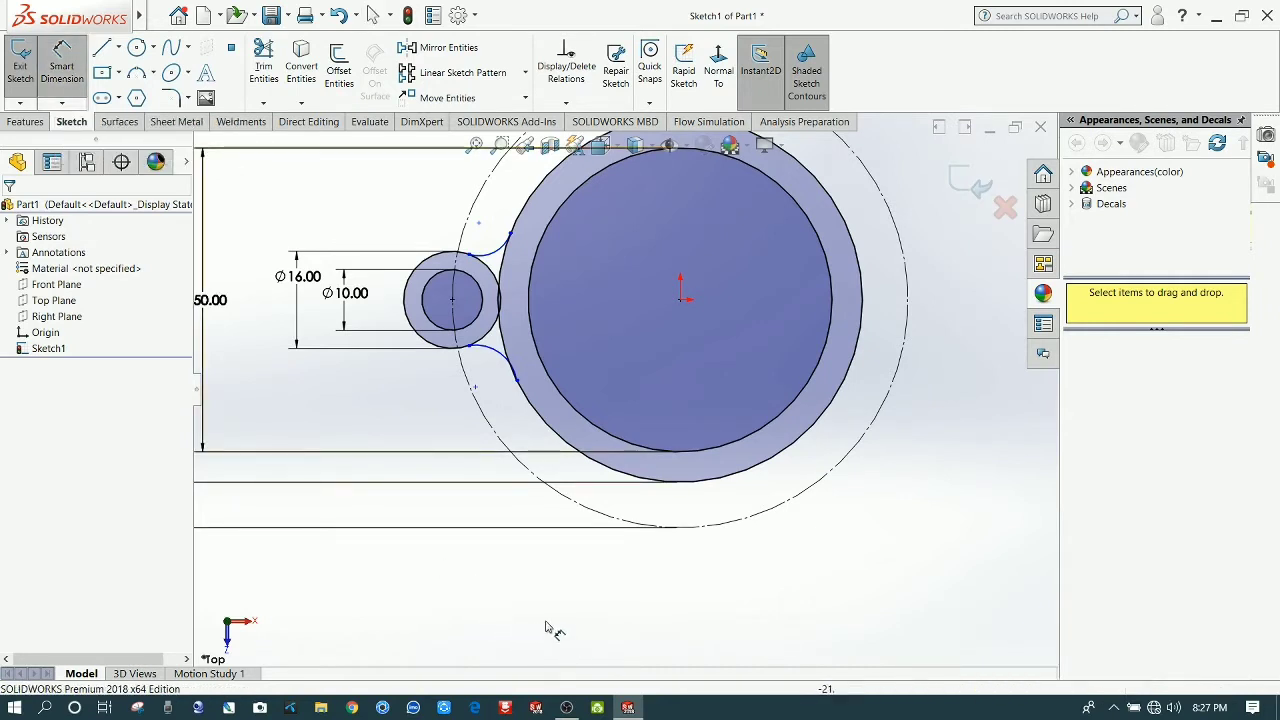
pyautogui.click(492, 355)
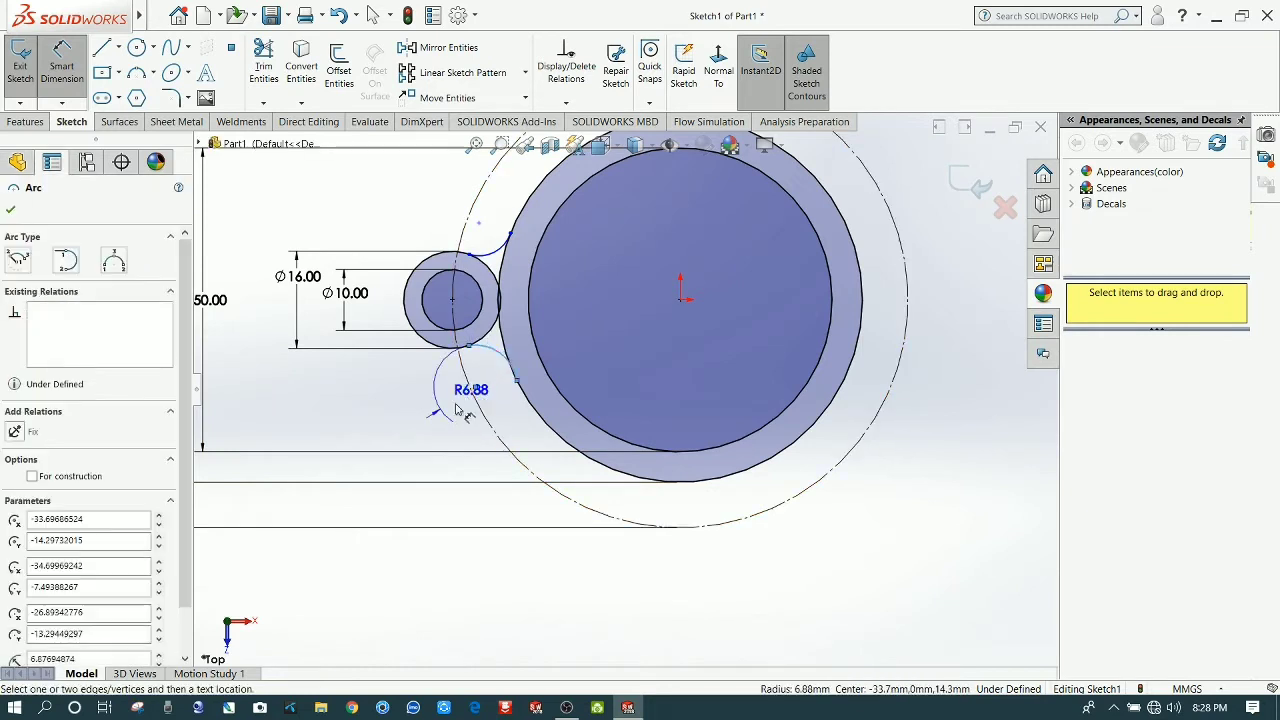
pyautogui.click(418, 412)
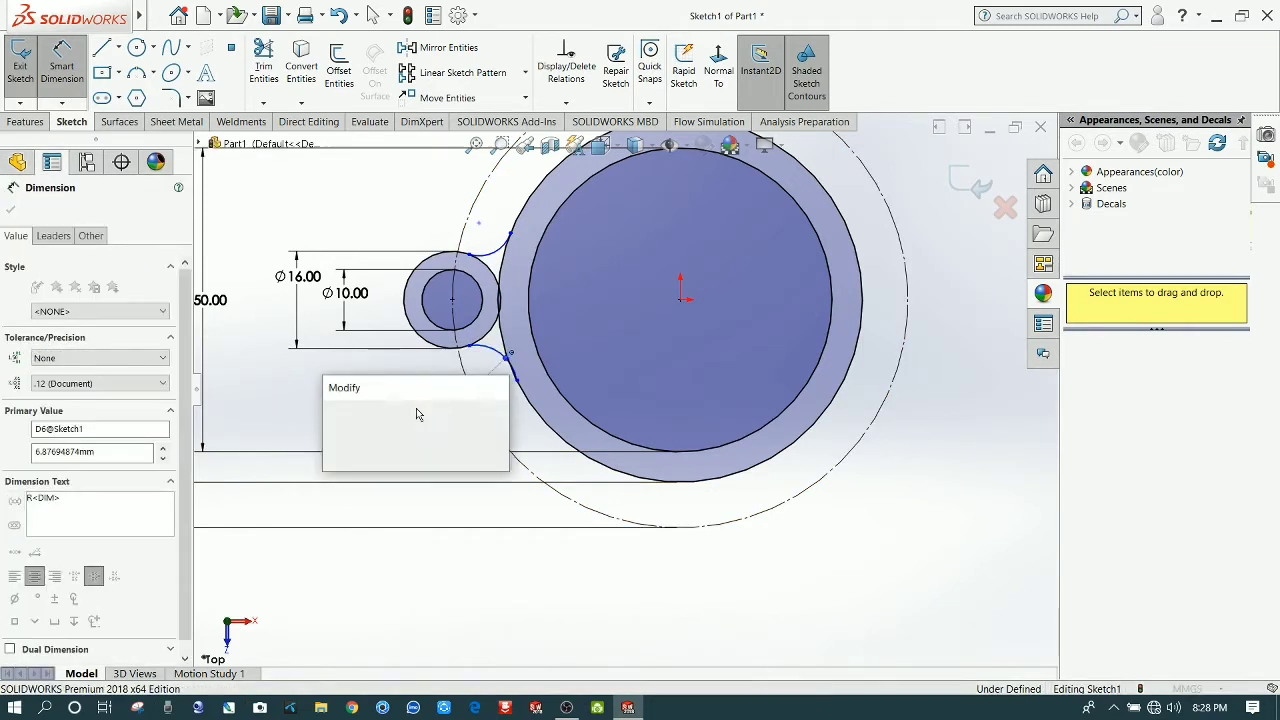
pyautogui.write('8')
pyautogui.press('Return')
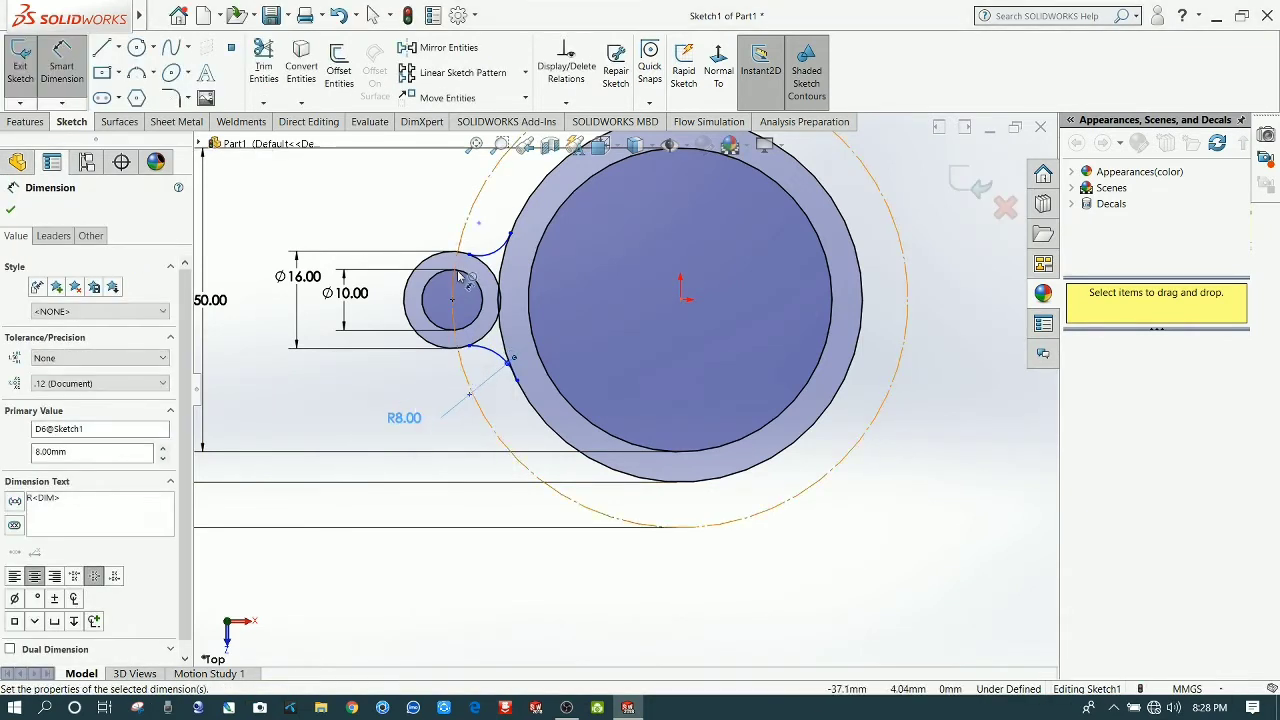
pyautogui.click(497, 246)
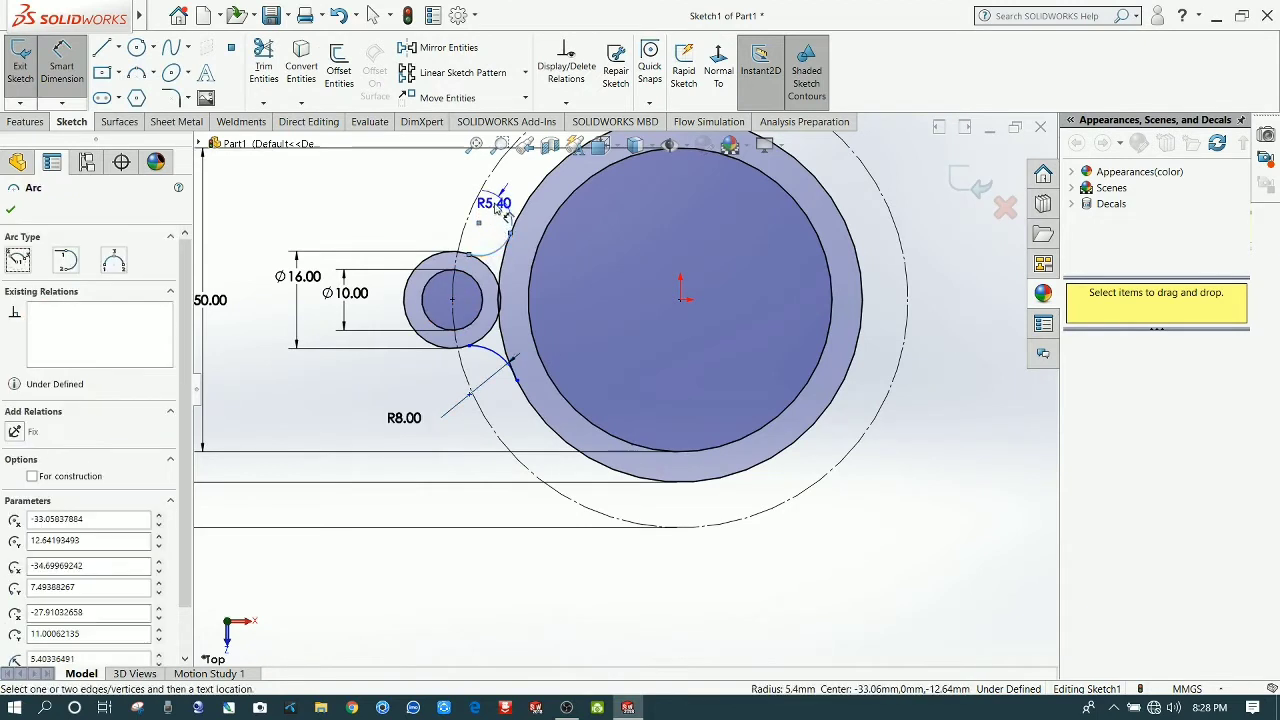
pyautogui.click(495, 208)
pyautogui.write('8')
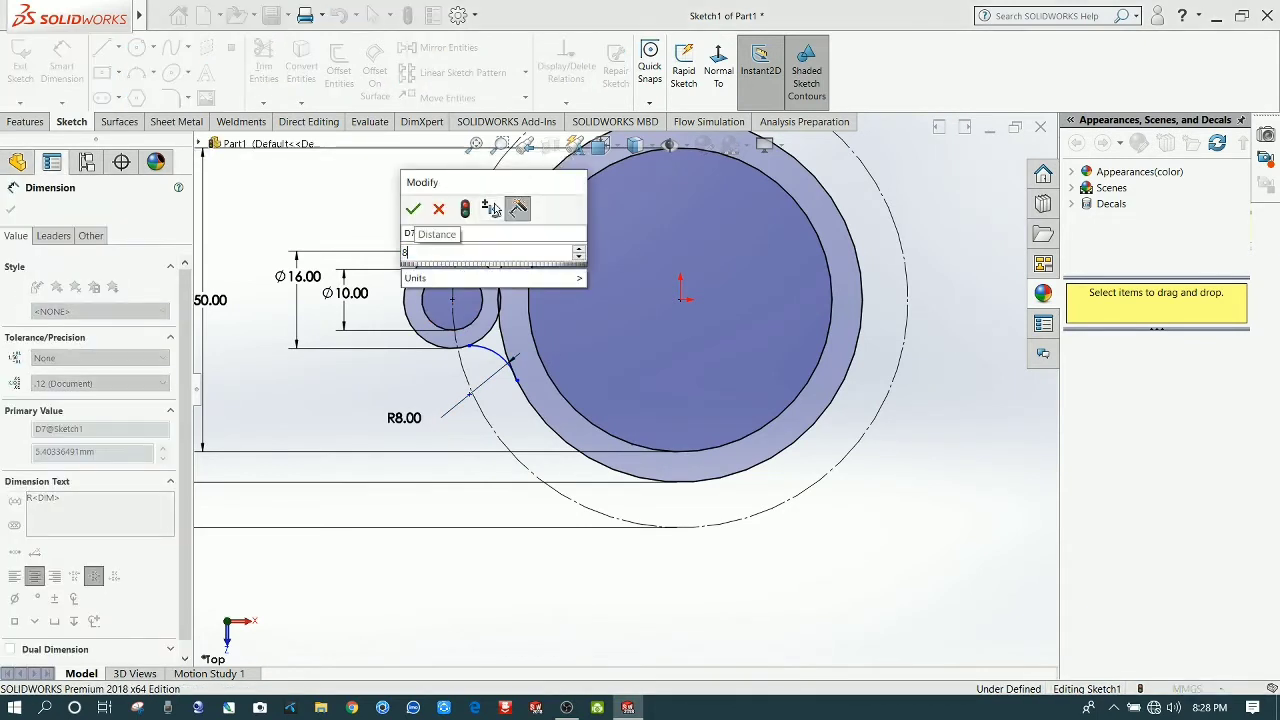
pyautogui.press('Return')
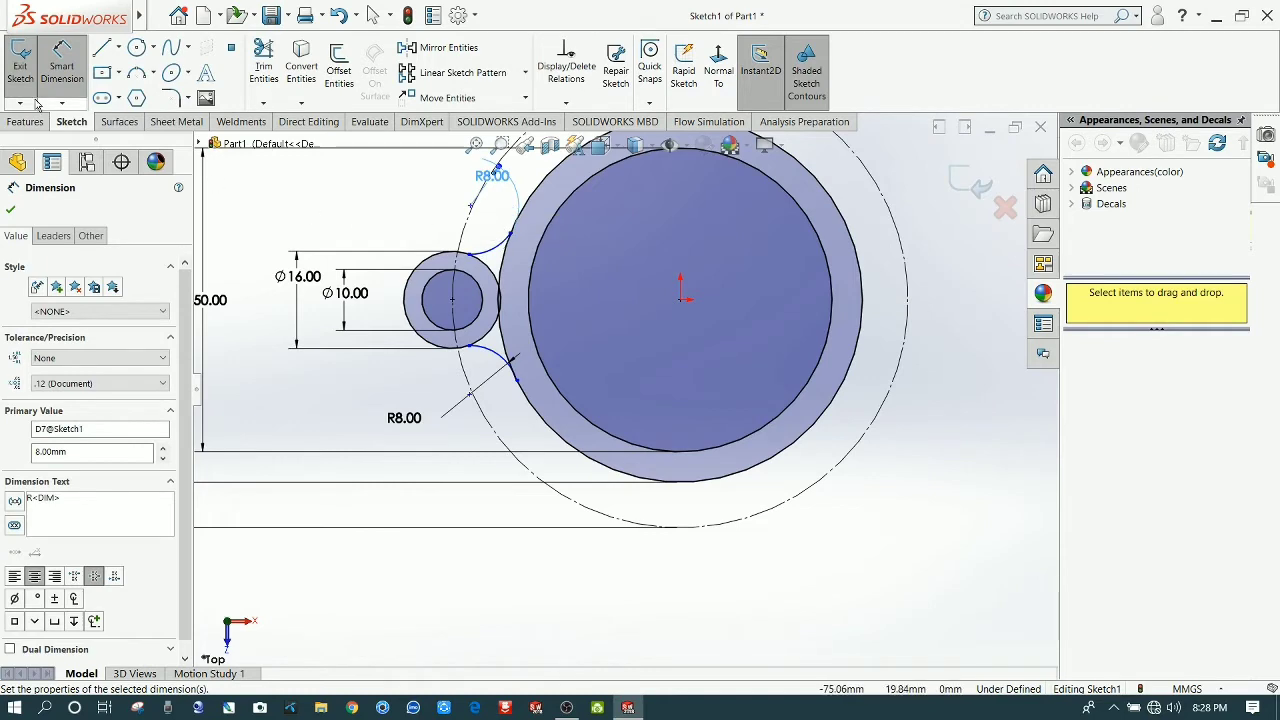
pyautogui.click(62, 62)
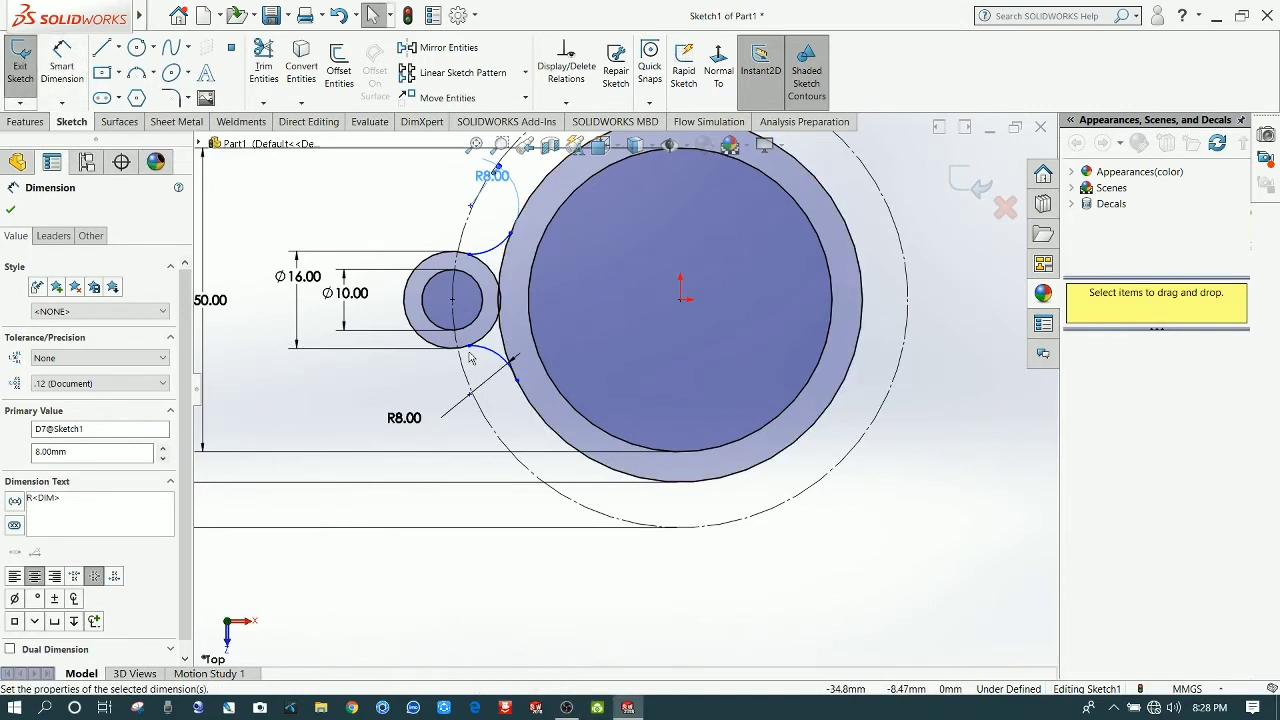
# Step: Make the lower bridging arc tangent to the 16 mm circle
pyautogui.scroll(-5, 555, 388)
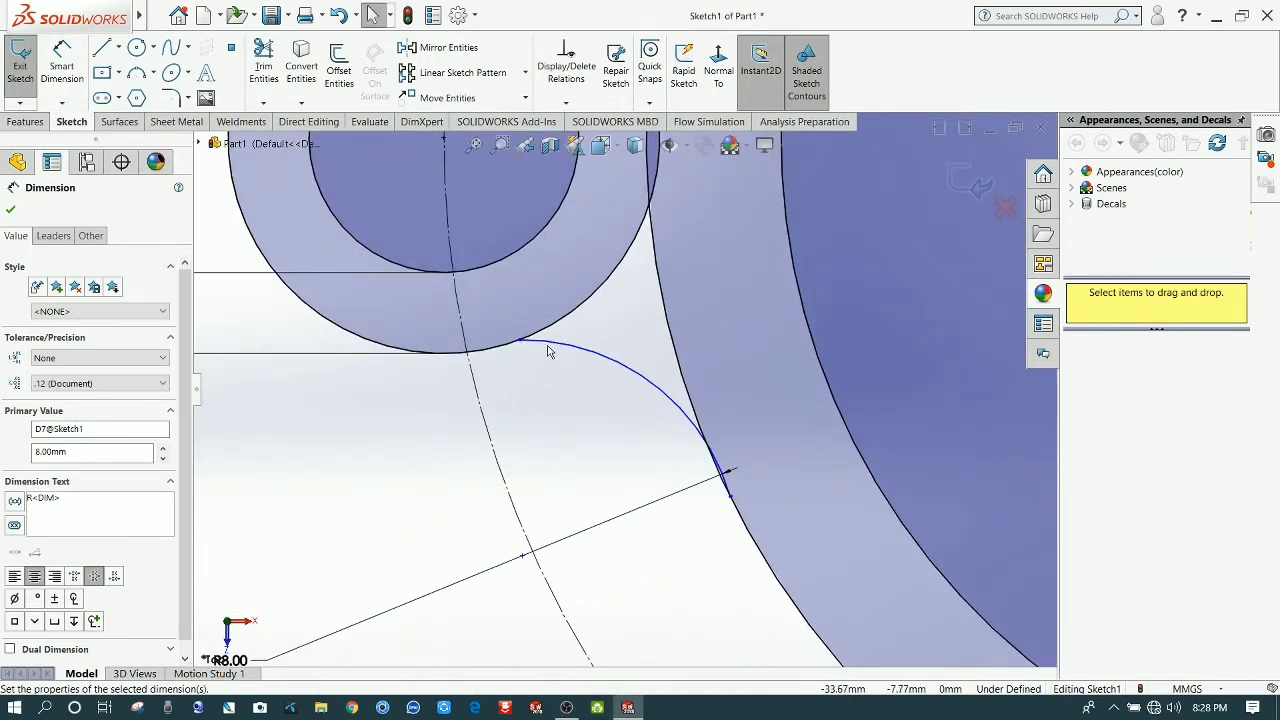
pyautogui.click(552, 346)
pyautogui.keyDown('ctrl'); pyautogui.click(543, 336); pyautogui.keyUp('ctrl')
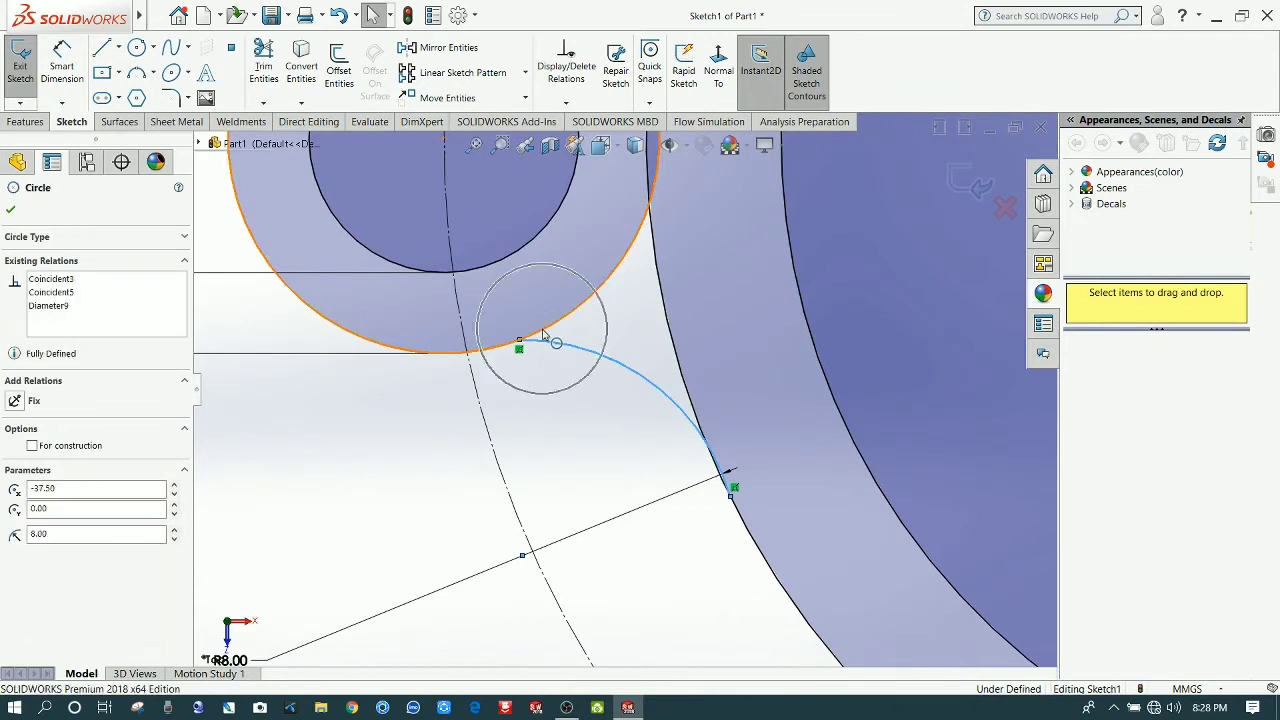
pyautogui.press('Escape')
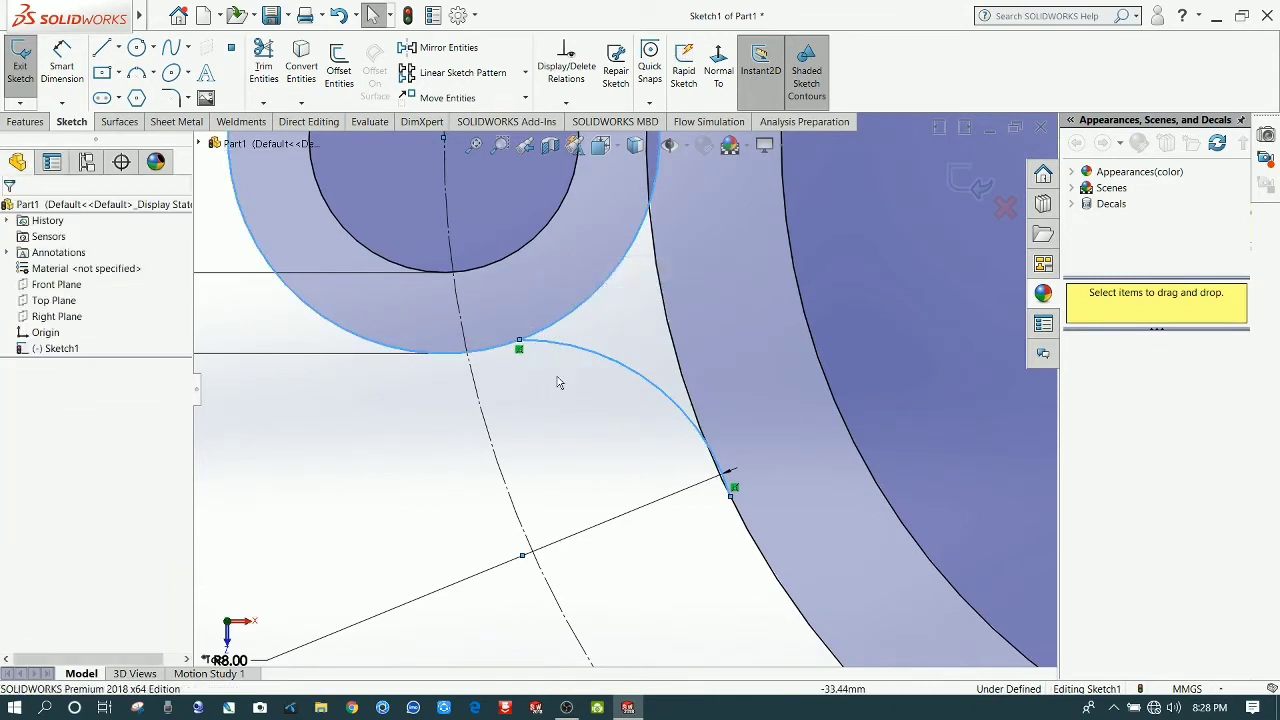
pyautogui.click(577, 352)
pyautogui.keyDown('ctrl'); pyautogui.click(574, 318); pyautogui.keyUp('ctrl')
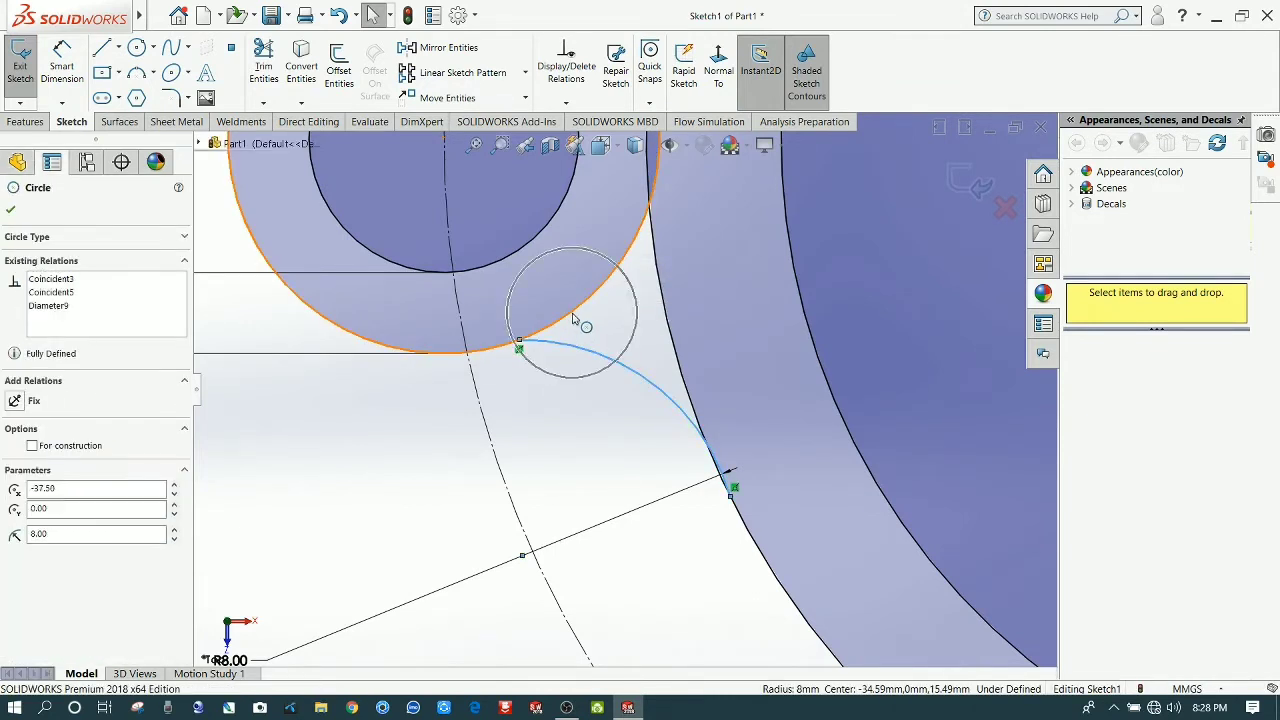
pyautogui.click(631, 256)
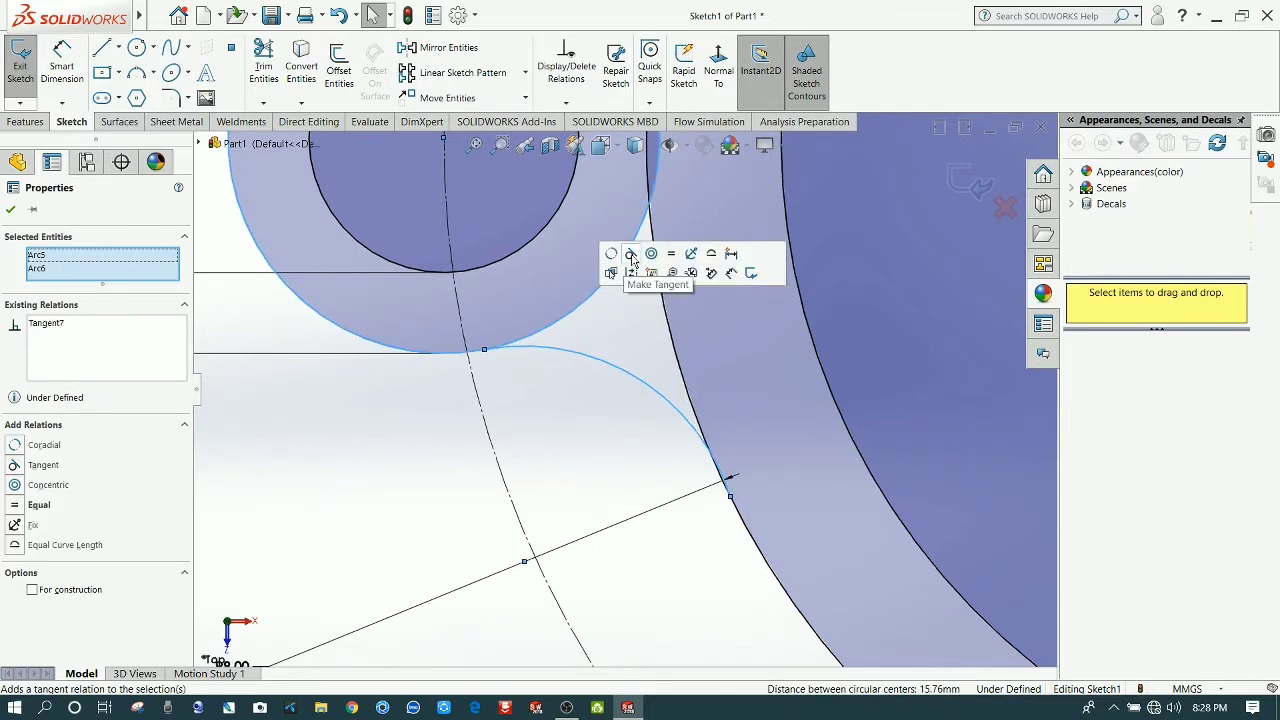
pyautogui.click(597, 455)
# Step: Make the lower bridging arc tangent to the 60 mm circle
pyautogui.click(746, 537)
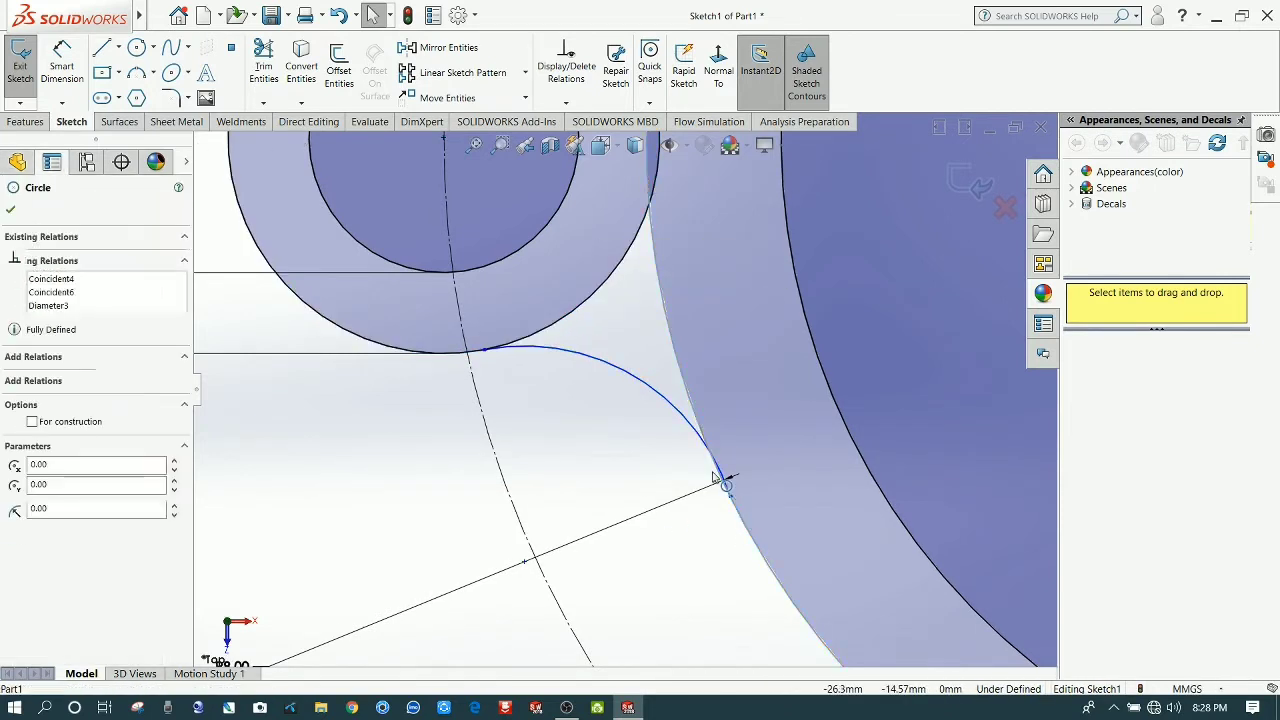
pyautogui.keyDown('ctrl'); pyautogui.click(668, 402); pyautogui.keyUp('ctrl')
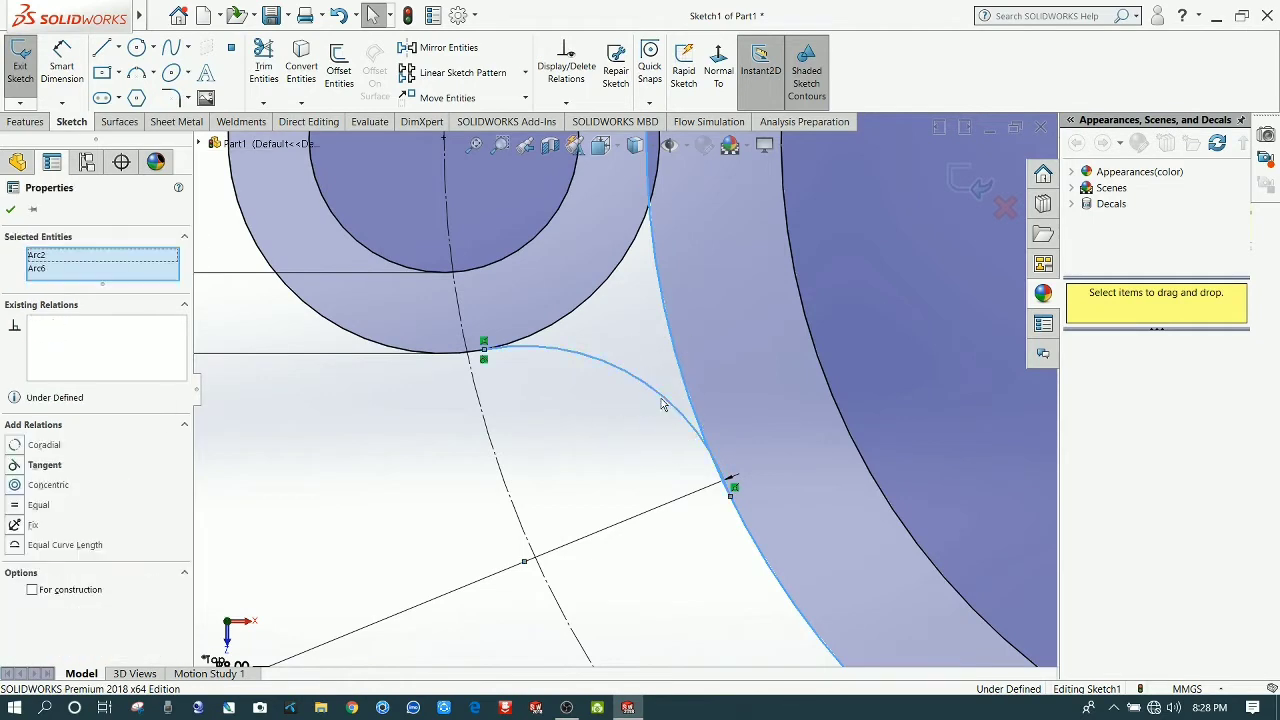
pyautogui.click(717, 341)
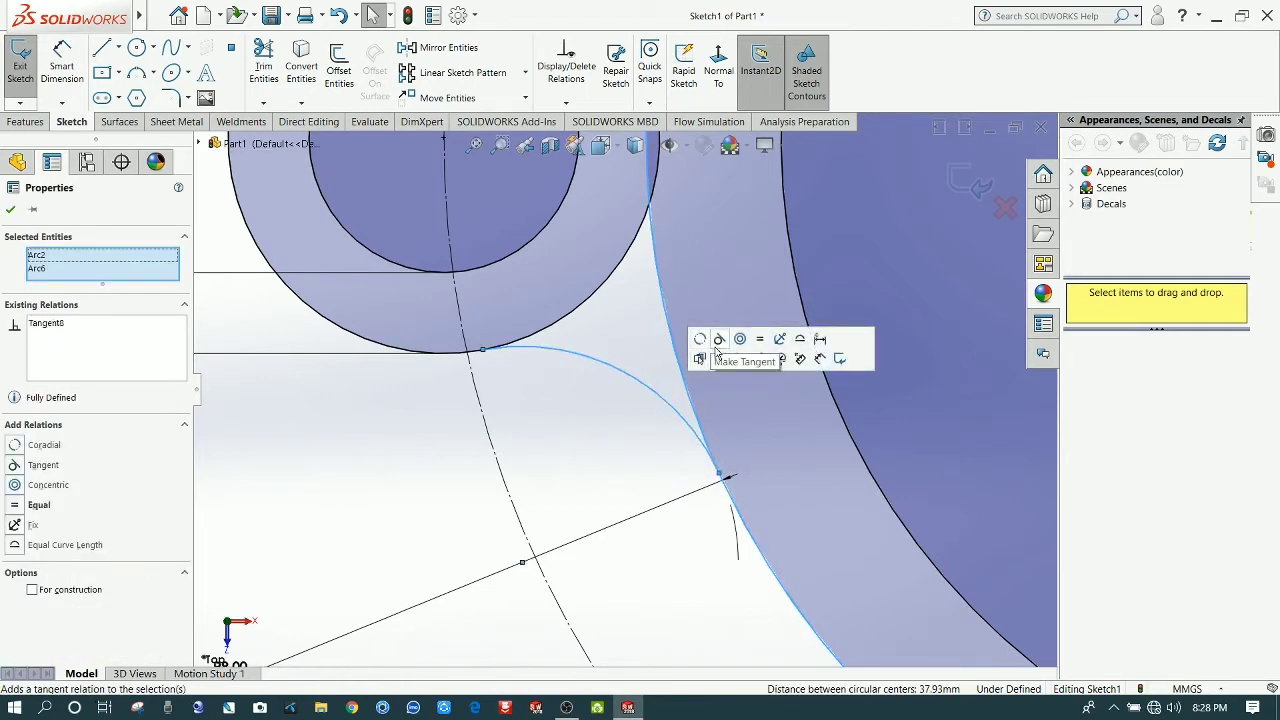
pyautogui.click(697, 530)
# Step: Make the upper bridging arc tangent to the 16 mm circle
pyautogui.scroll(3, 659, 505)
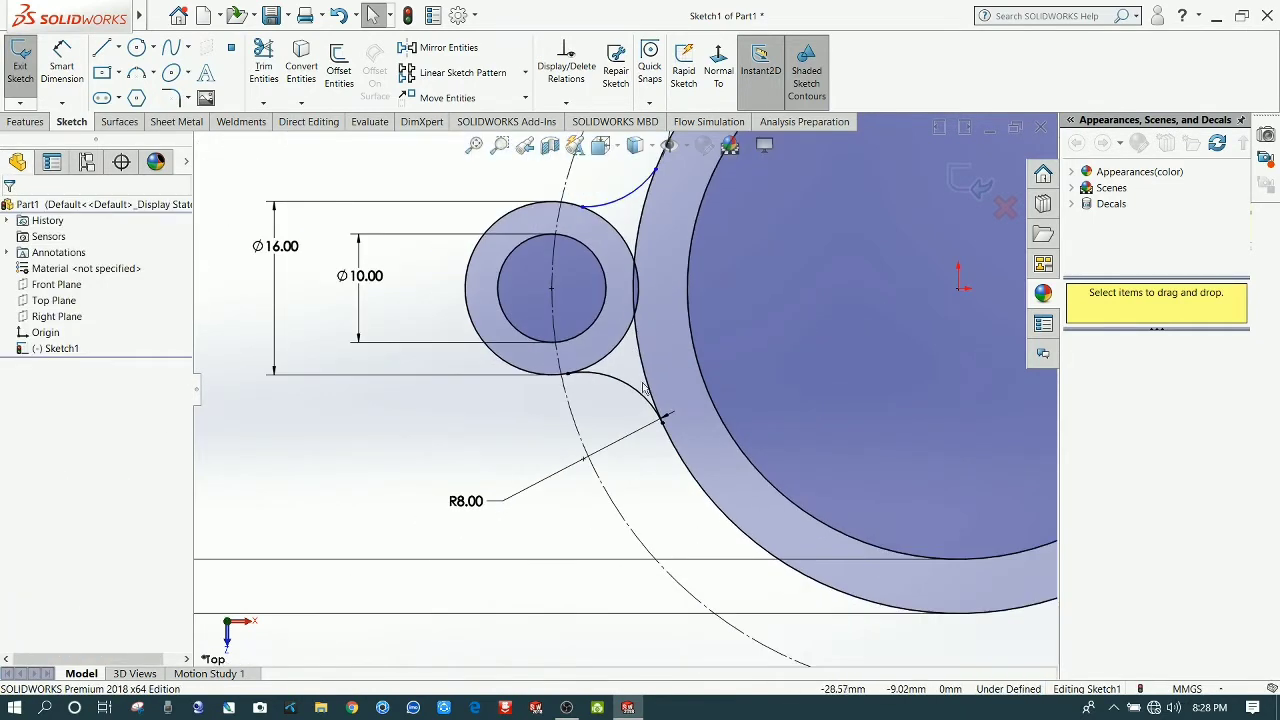
pyautogui.scroll(-3, 612, 210)
pyautogui.scroll(1, 590, 300)
pyautogui.scroll(-2, 572, 376)
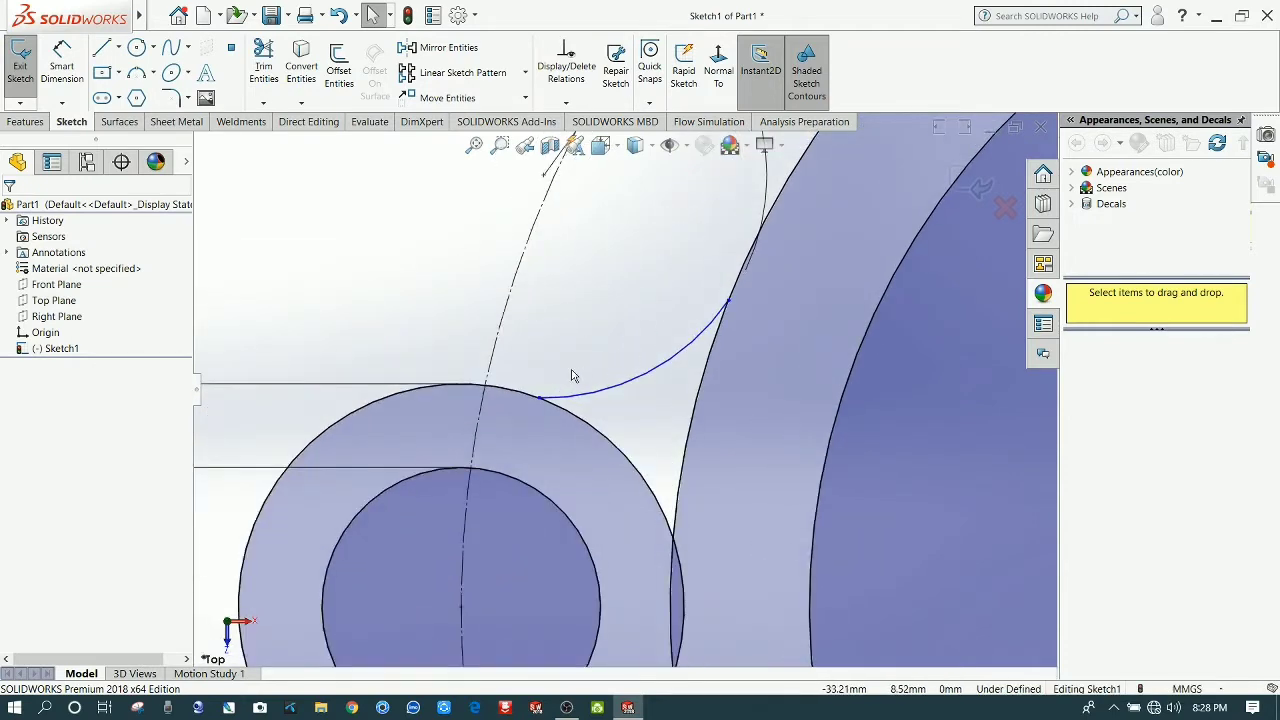
pyautogui.click(580, 400)
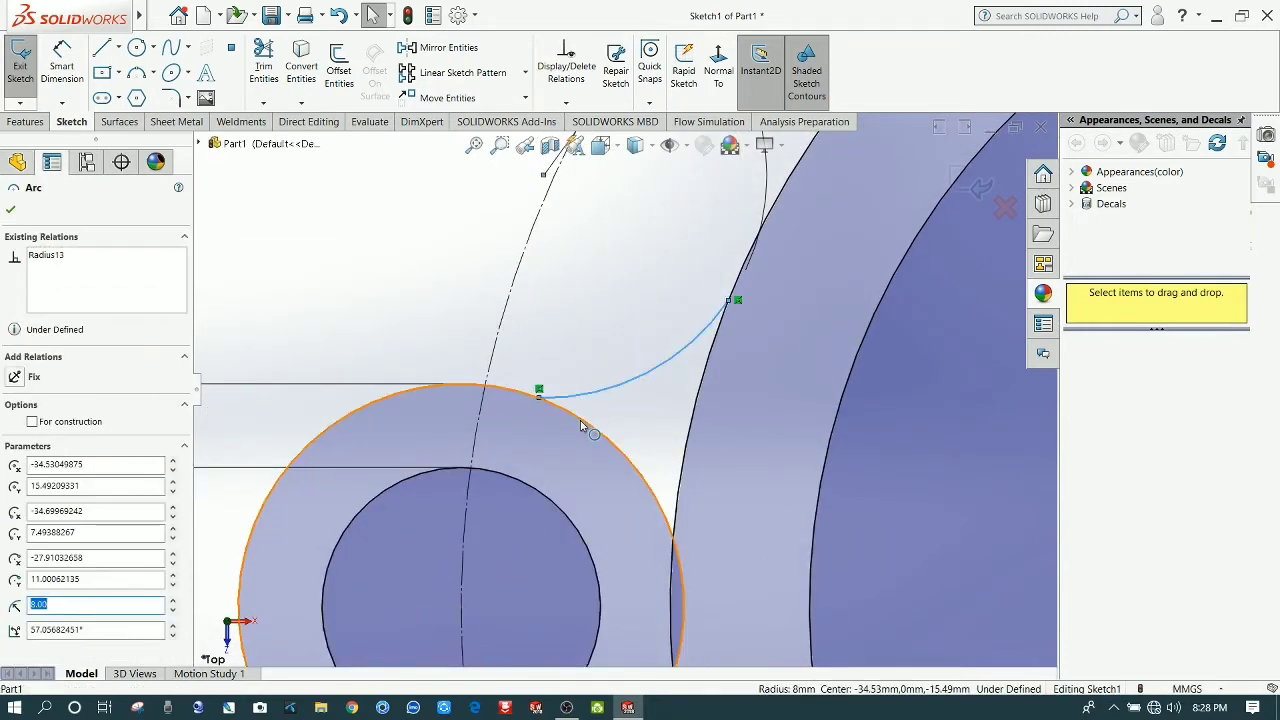
pyautogui.keyDown('ctrl'); pyautogui.click(586, 418); pyautogui.keyUp('ctrl')
pyautogui.click(640, 361)
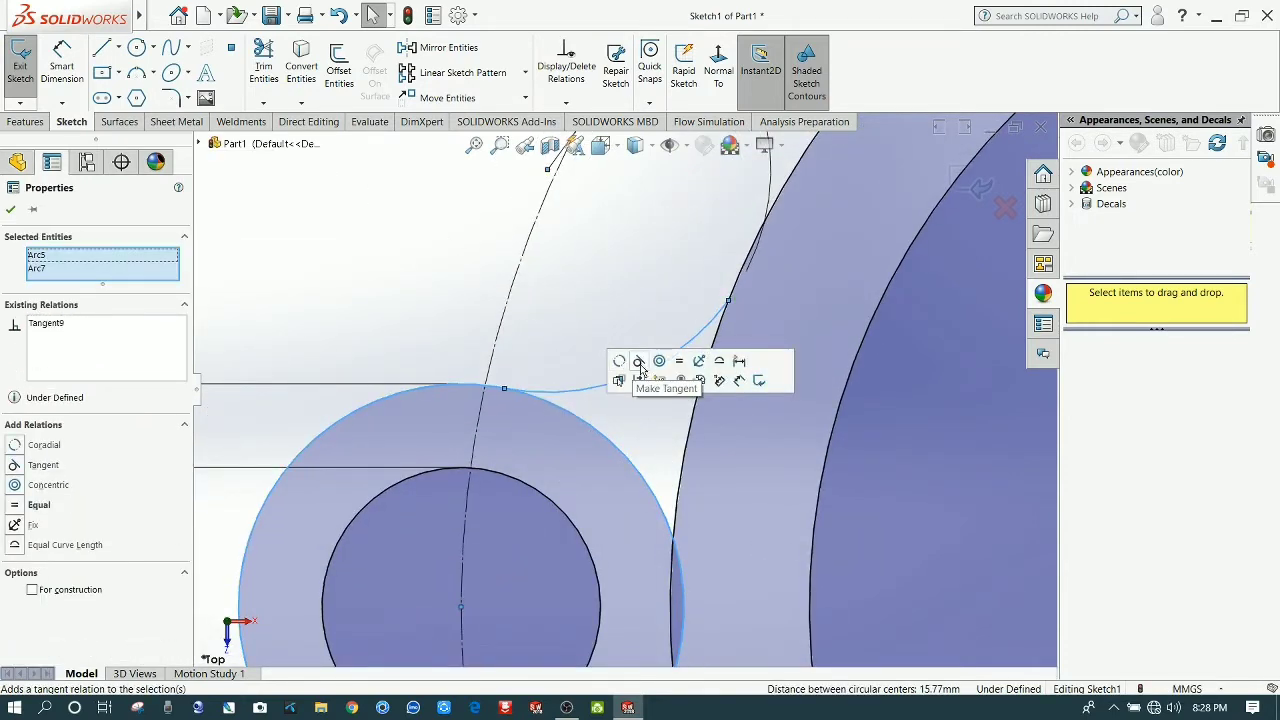
pyautogui.click(688, 368)
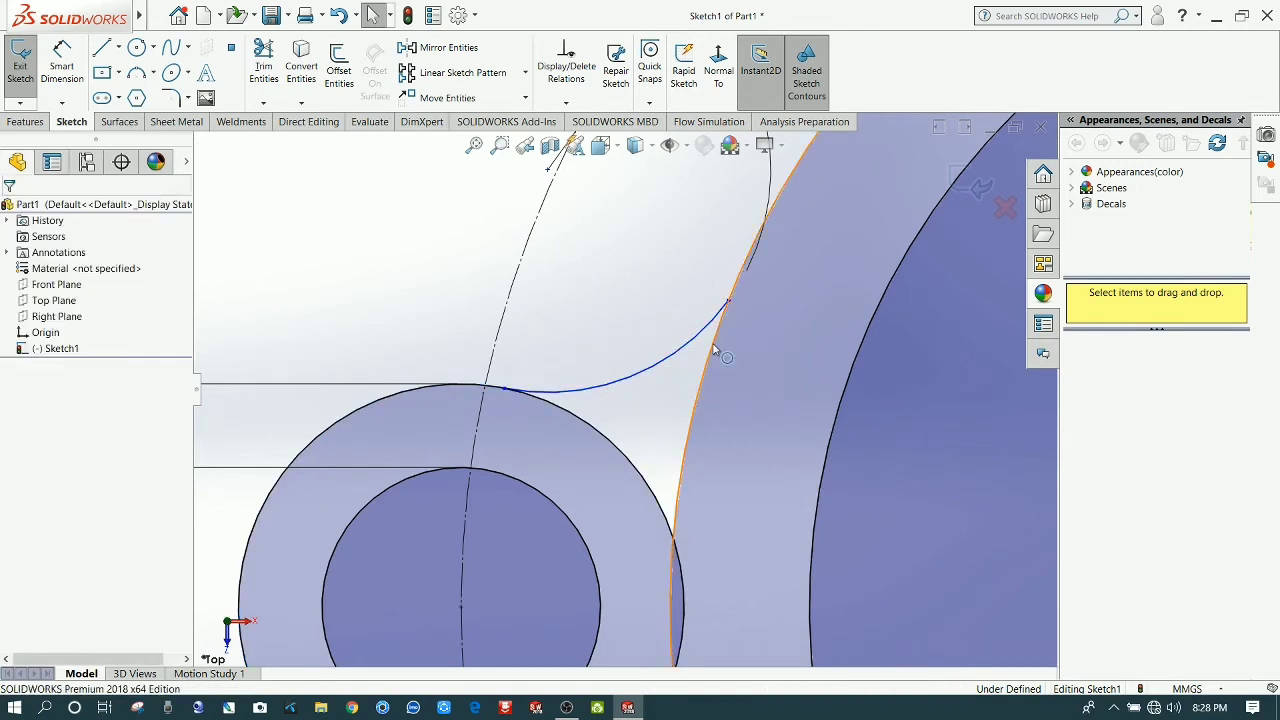
# Step: Make the upper bridging arc tangent to the 60 mm circle
pyautogui.click(714, 348)
pyautogui.keyDown('ctrl'); pyautogui.click(700, 324); pyautogui.keyUp('ctrl')
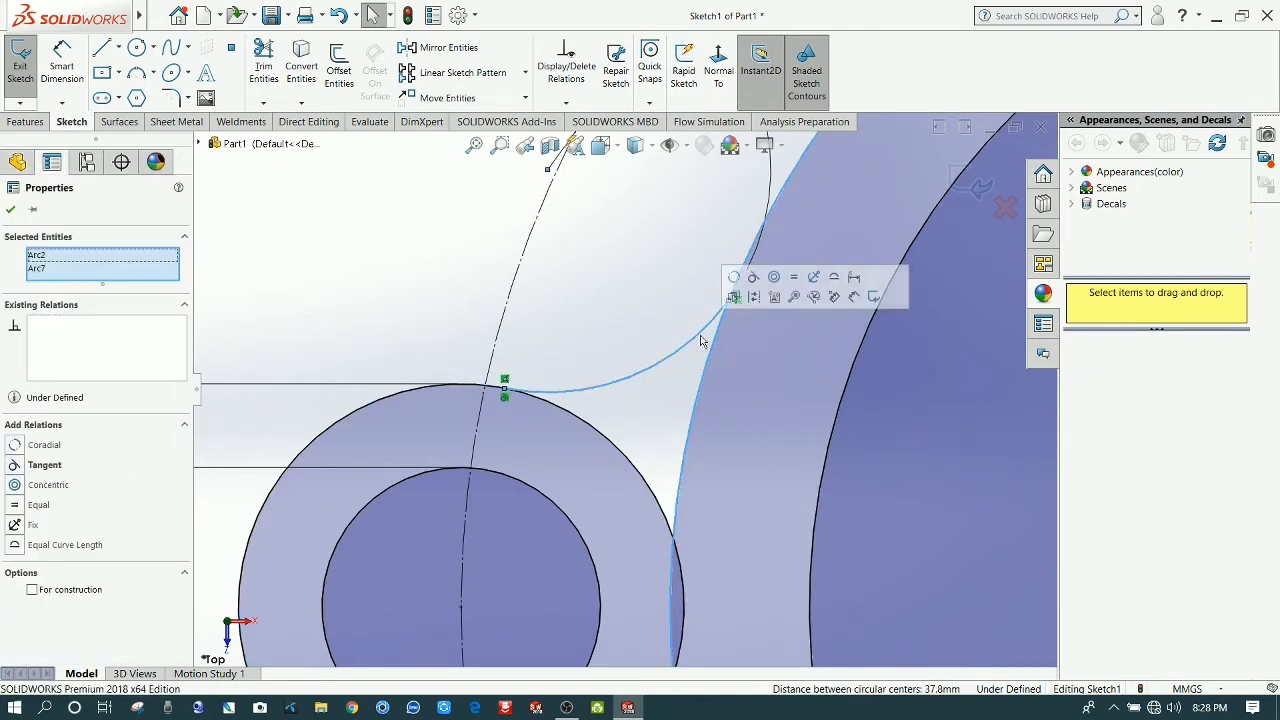
pyautogui.click(754, 280)
pyautogui.click(603, 338)
pyautogui.scroll(2, 645, 330)
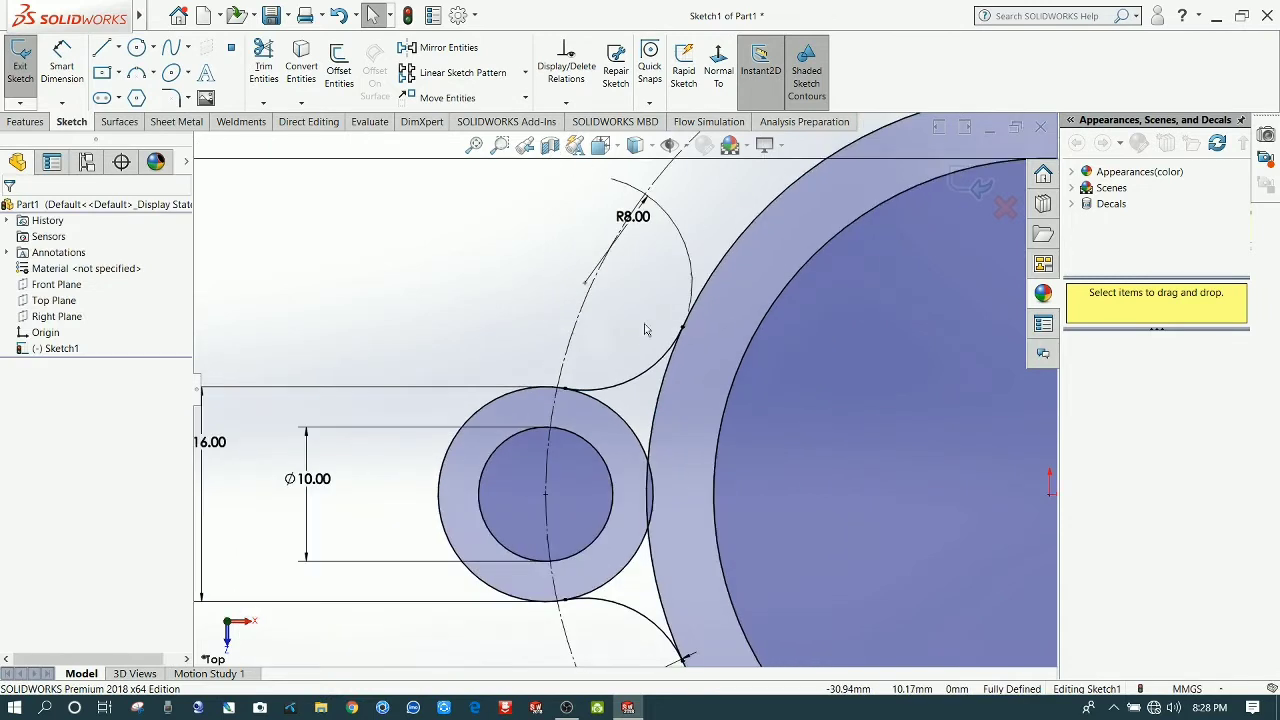
# Step: Trim away the portions of the 60 mm and 16 mm circles lying between the two 8 mm blend arcs
pyautogui.click(264, 64)
pyautogui.scroll(-2, 671, 398)
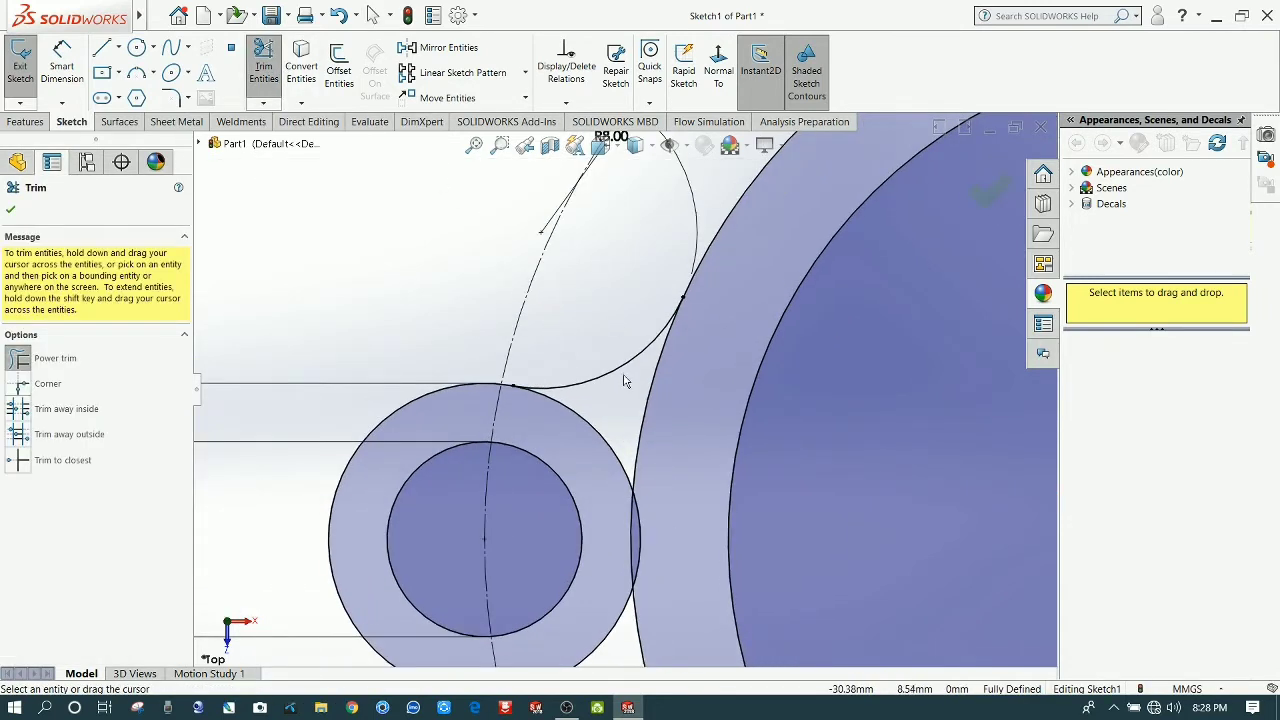
pyautogui.moveTo(631, 388); pyautogui.dragTo(660, 379)
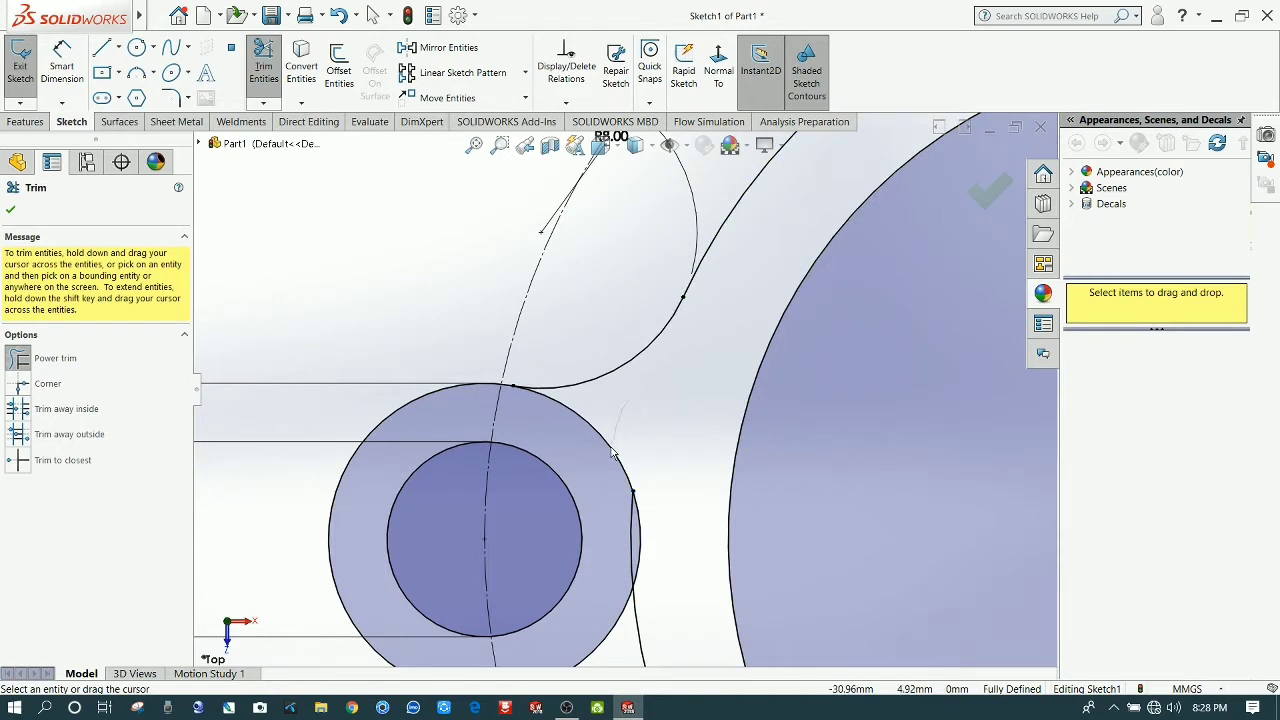
pyautogui.moveTo(613, 452); pyautogui.dragTo(611, 455)
pyautogui.scroll(1, 617, 516)
pyautogui.scroll(3, 618, 527)
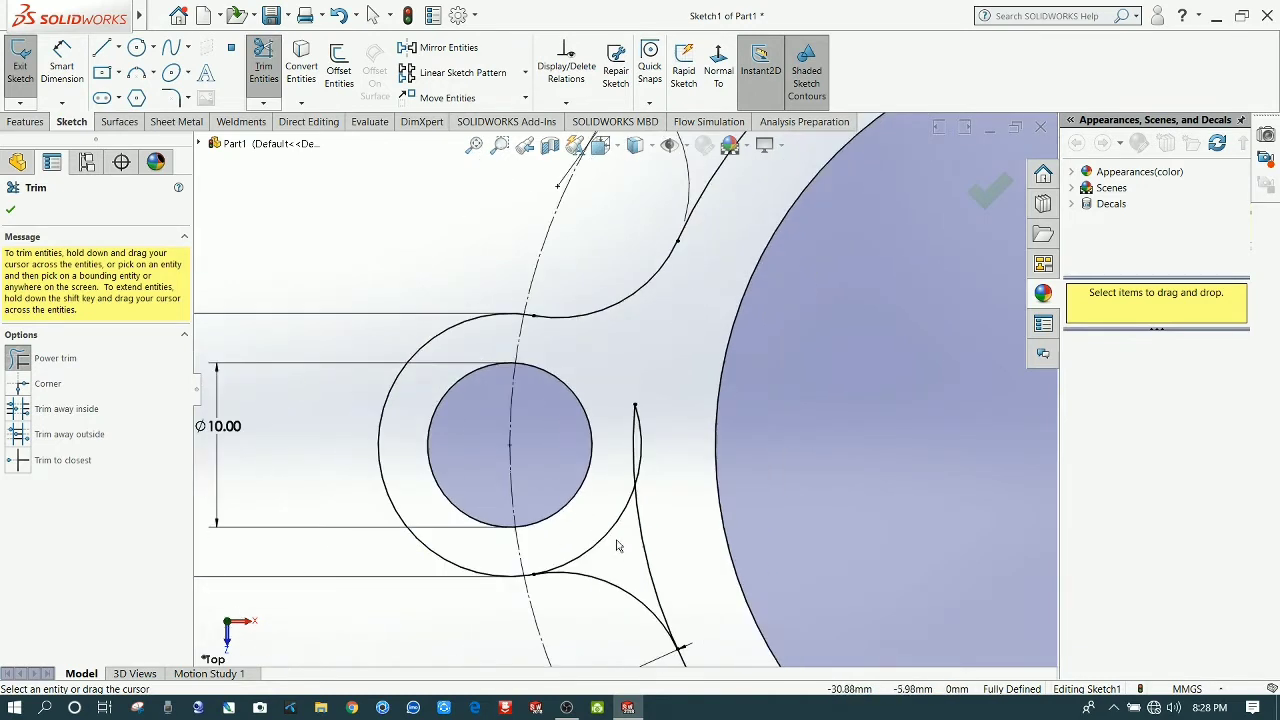
pyautogui.moveTo(608, 523)
pyautogui.mouseDown()
pyautogui.moveTo(651, 531)
pyautogui.moveTo(648, 480)
pyautogui.moveTo(623, 428)
pyautogui.mouseUp()
pyautogui.scroll(3, 621, 415)
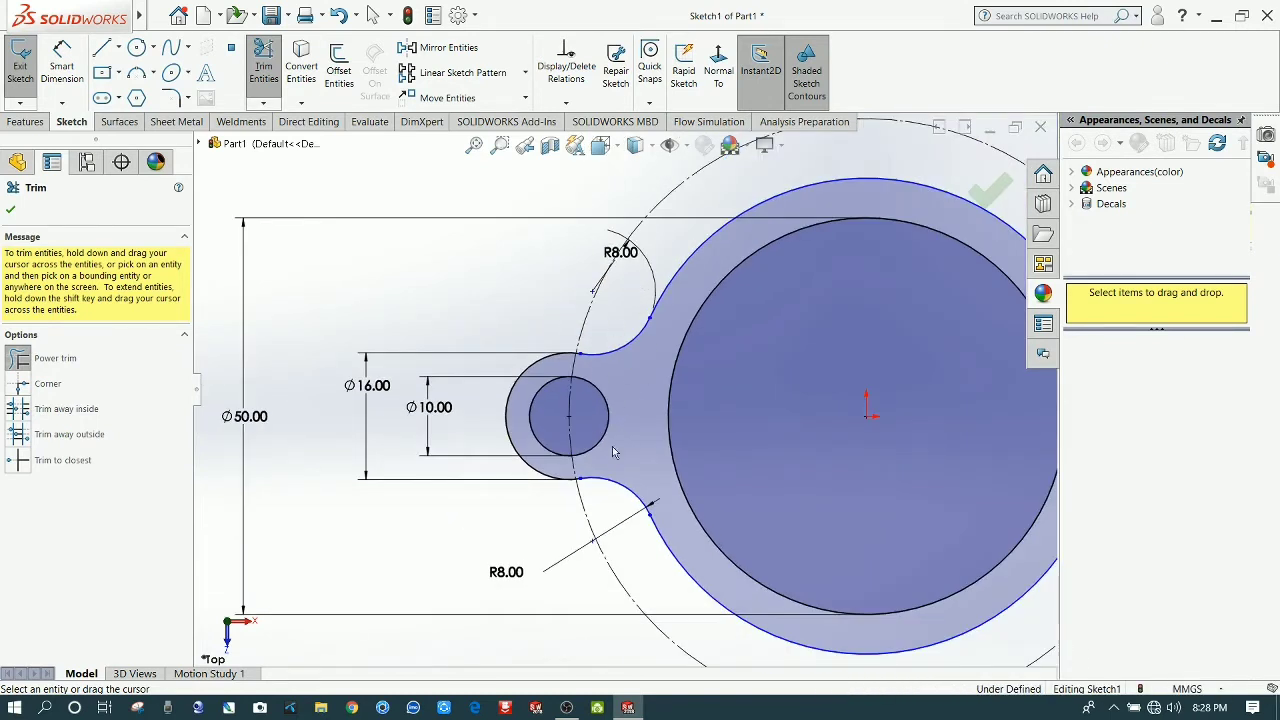
pyautogui.click(11, 211)
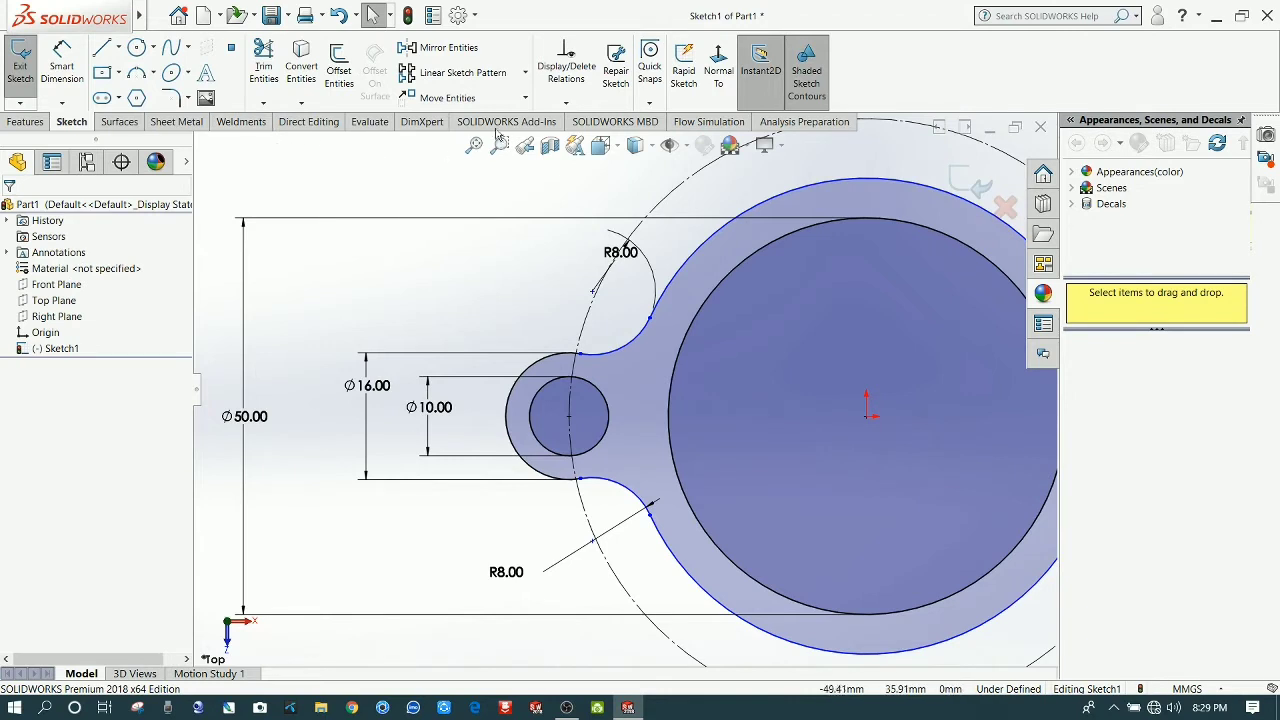
# Step: Circular-pattern the lug's 10 mm circle, 16 mm arc and both 8 mm blend arcs about the origin as 3 equally spaced instances over 360 degrees
pyautogui.click(525, 77)
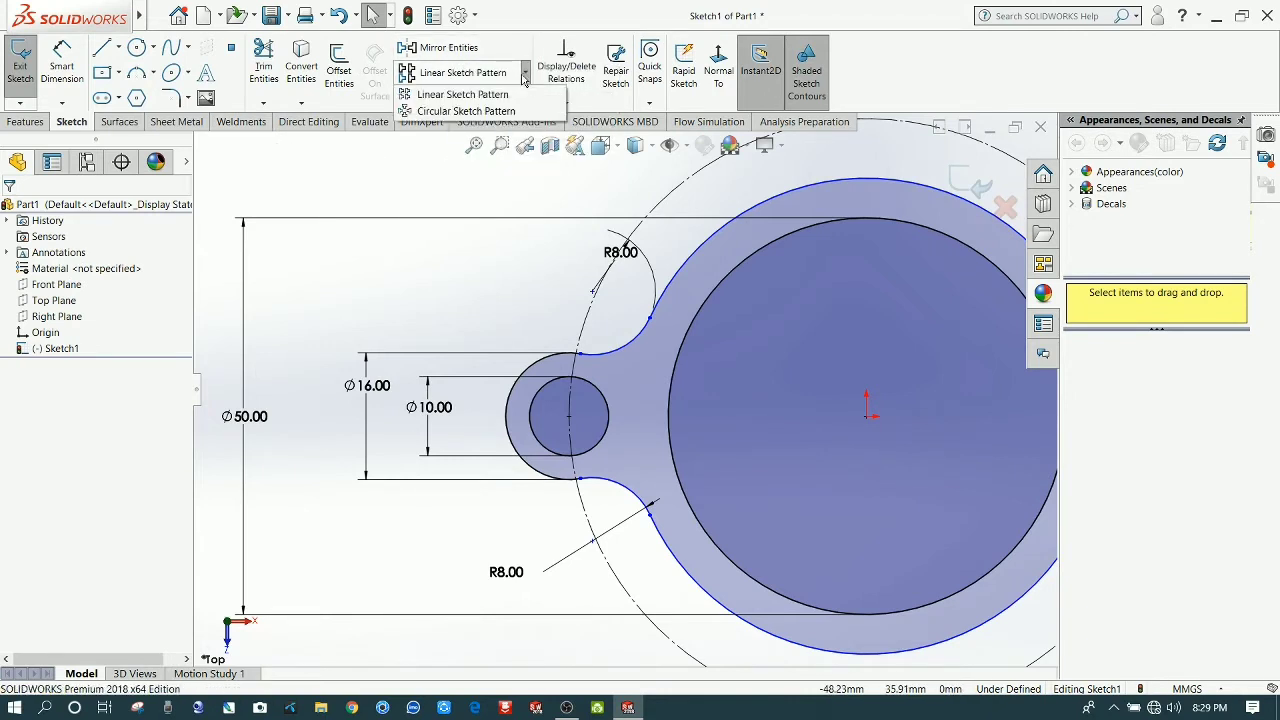
pyautogui.click(470, 111)
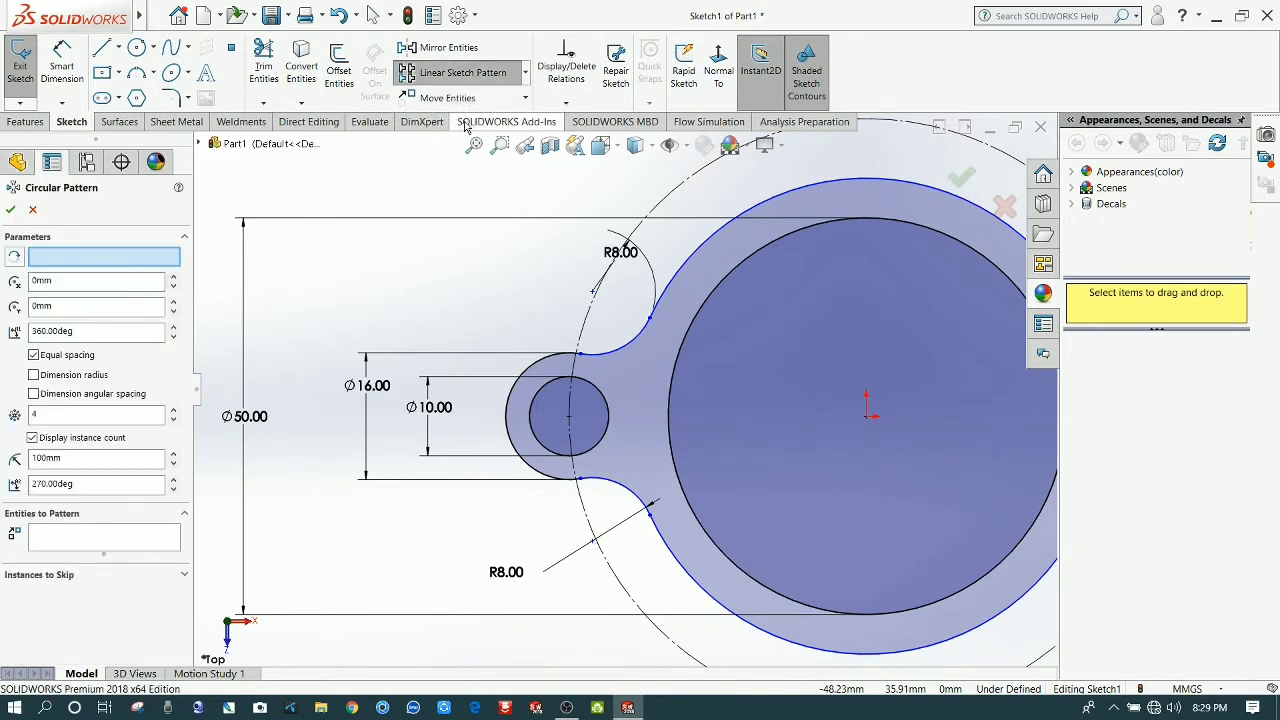
pyautogui.click(82, 259)
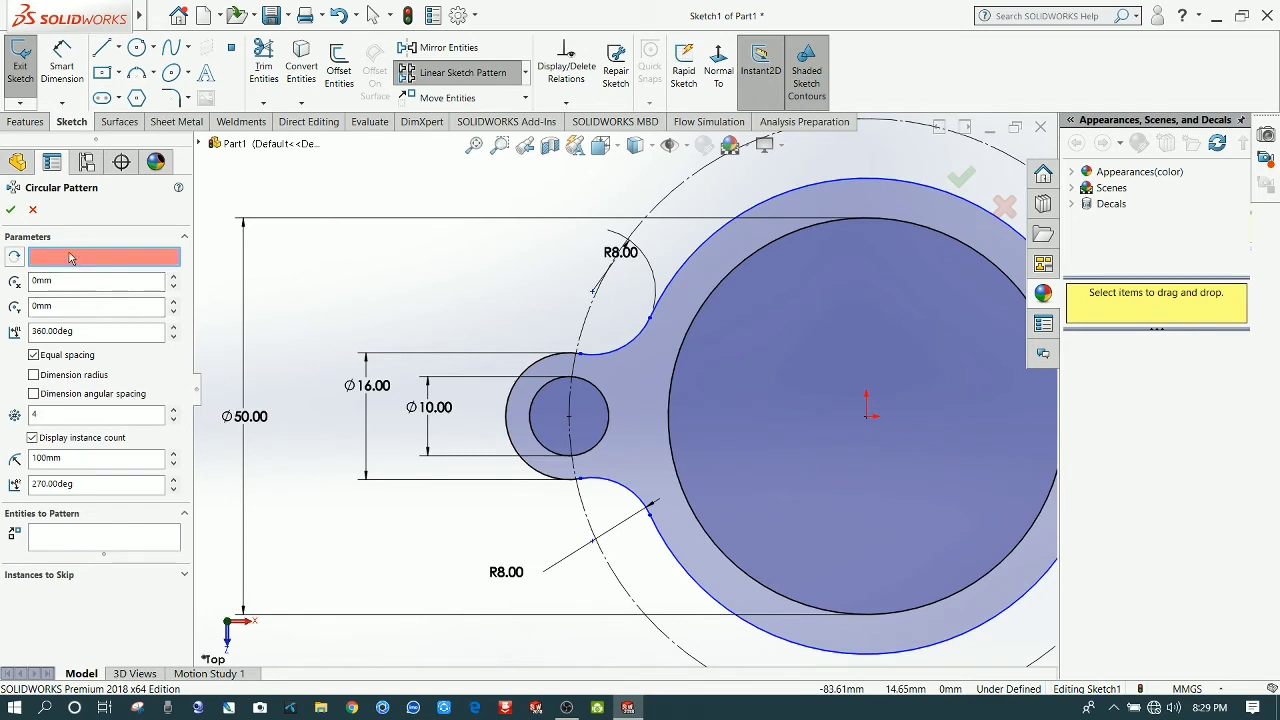
pyautogui.click(868, 421)
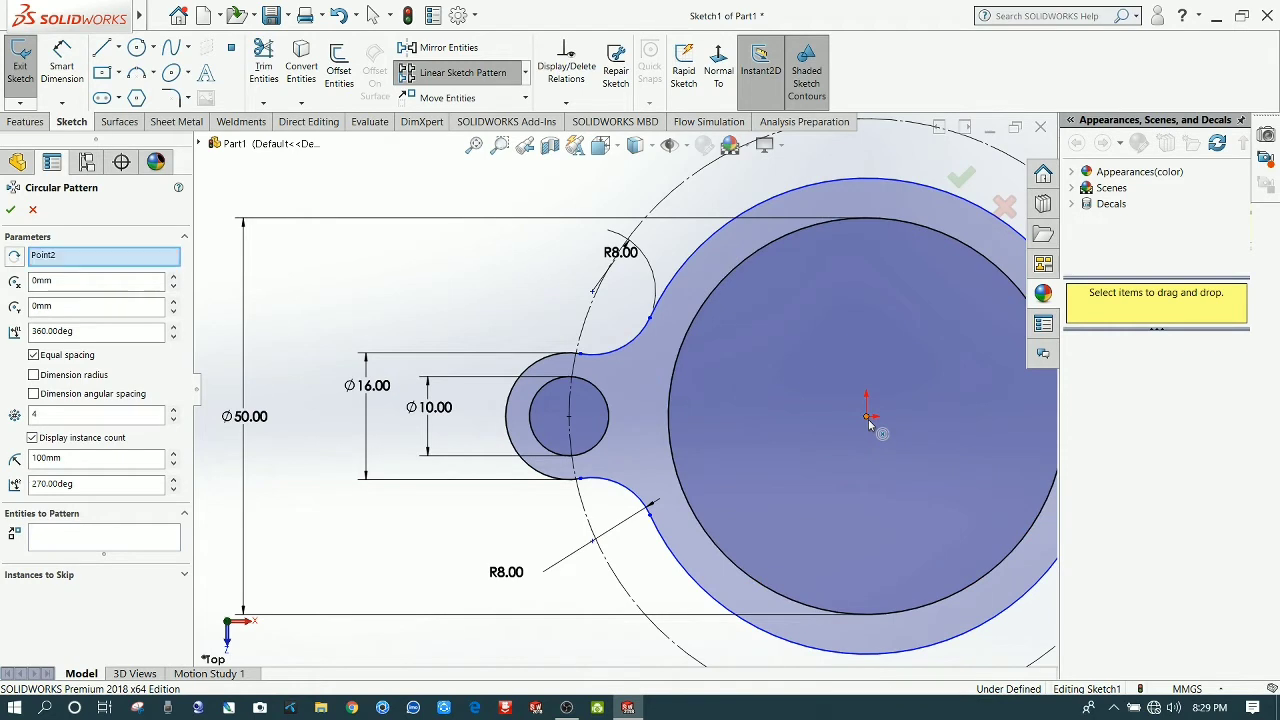
pyautogui.click(83, 543)
pyautogui.scroll(-2, 610, 502)
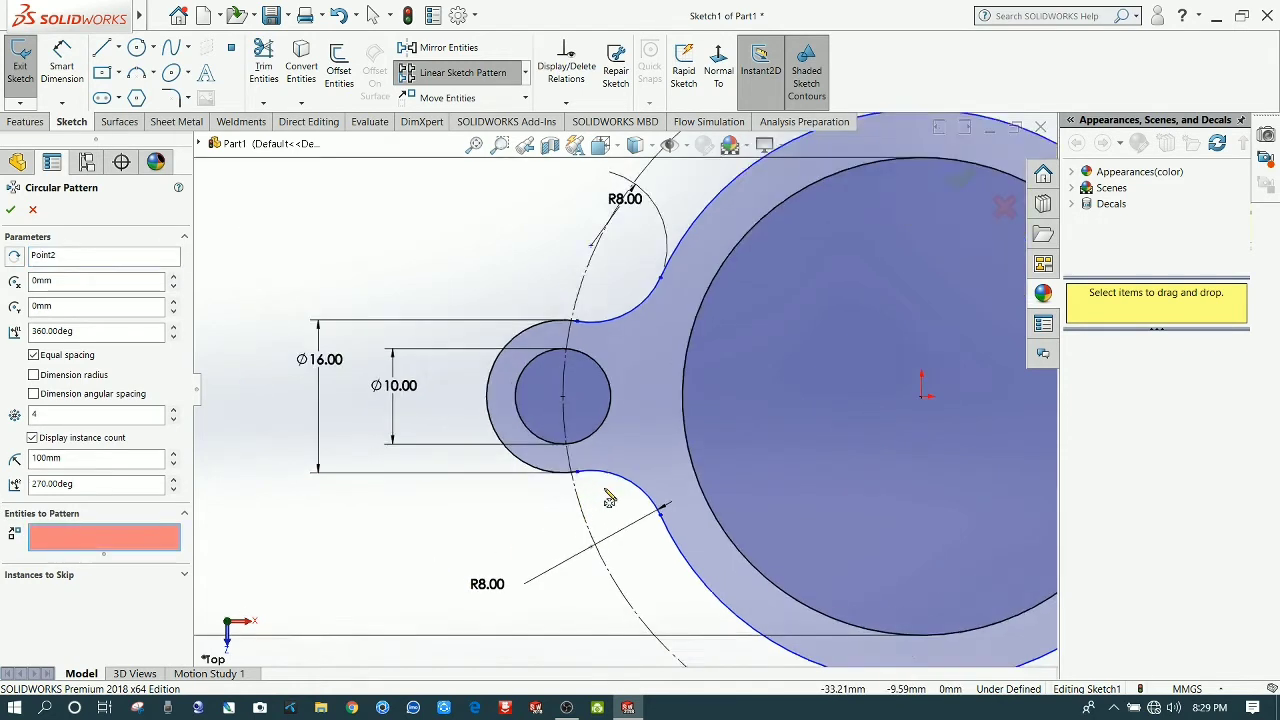
pyautogui.click(612, 478)
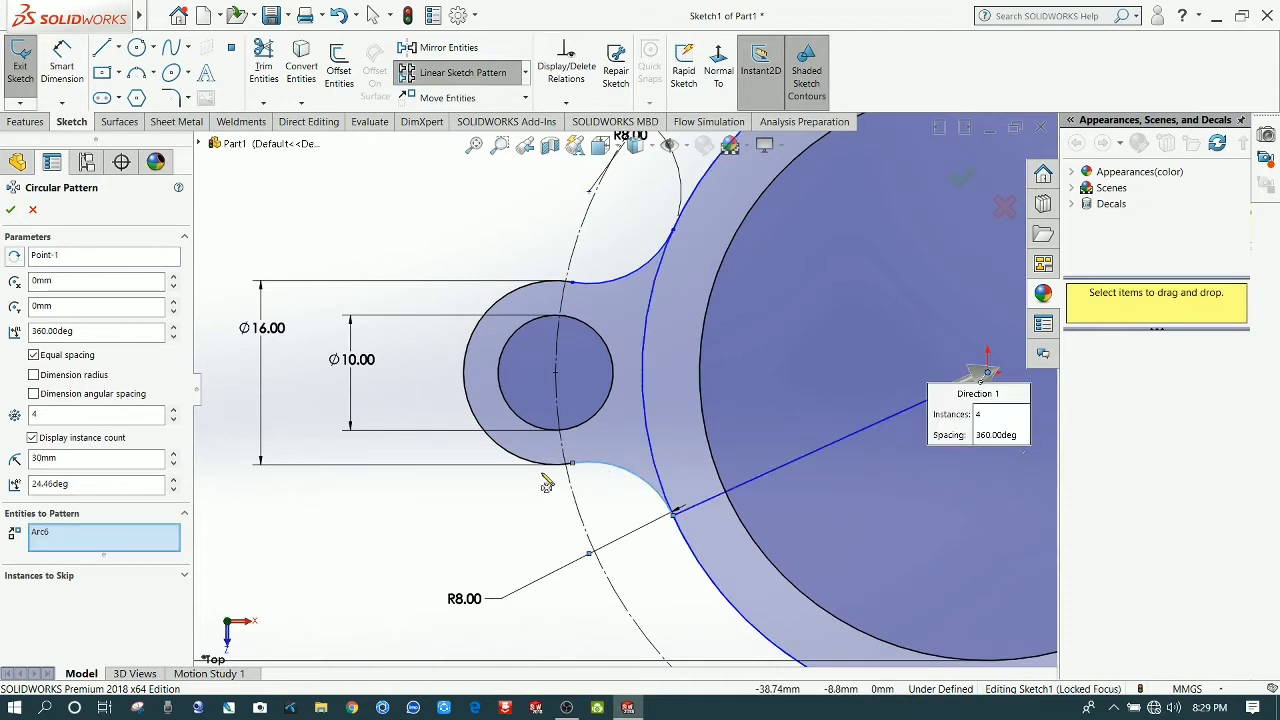
pyautogui.click(516, 458)
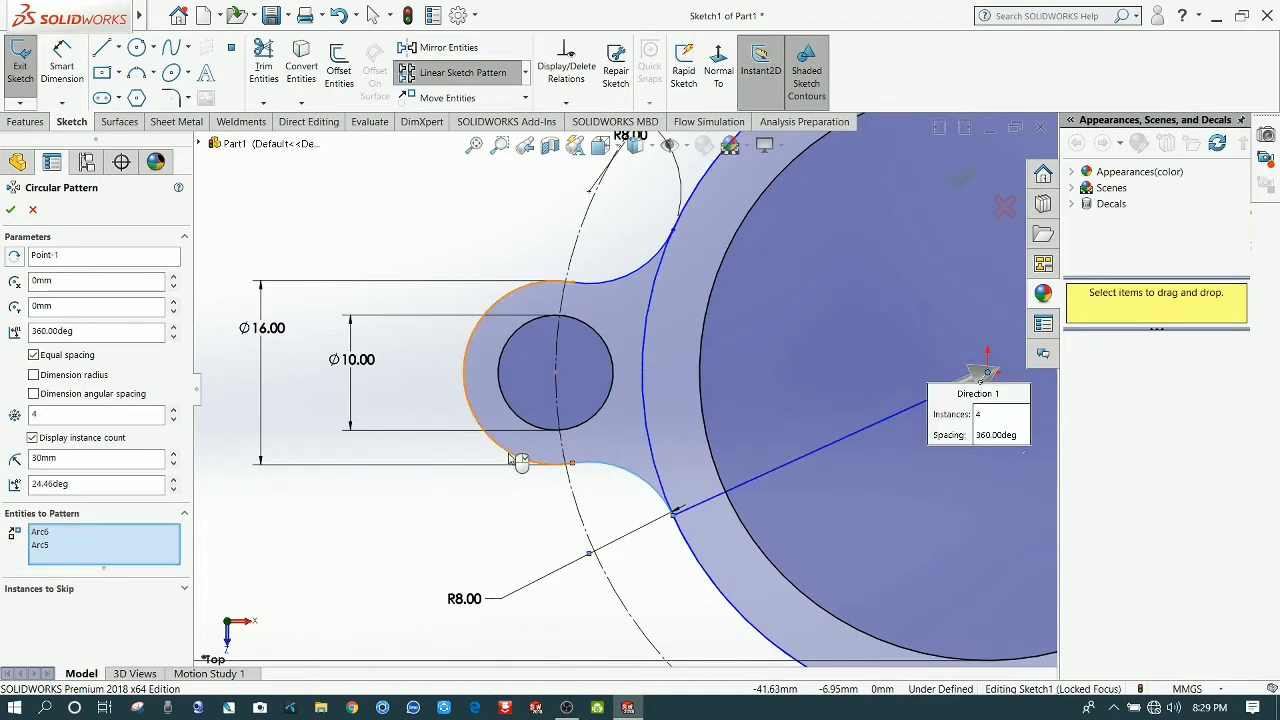
pyautogui.click(537, 434)
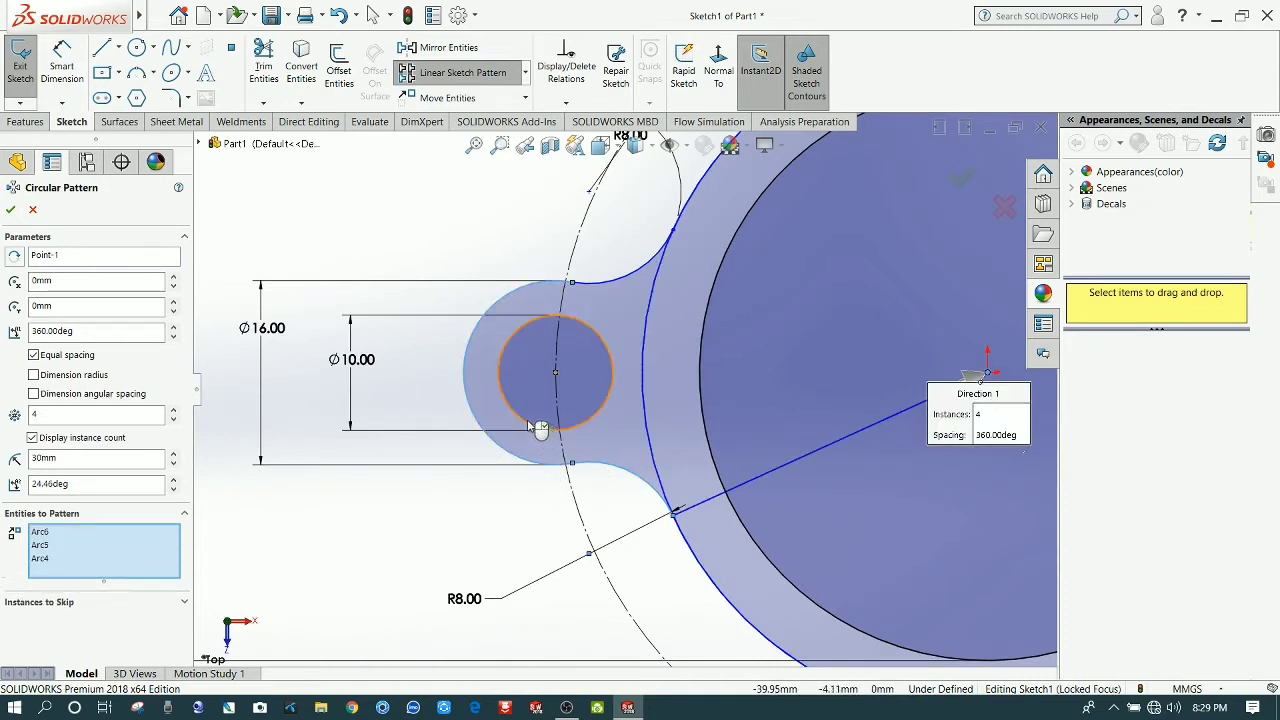
pyautogui.click(605, 285)
pyautogui.scroll(4, 640, 390)
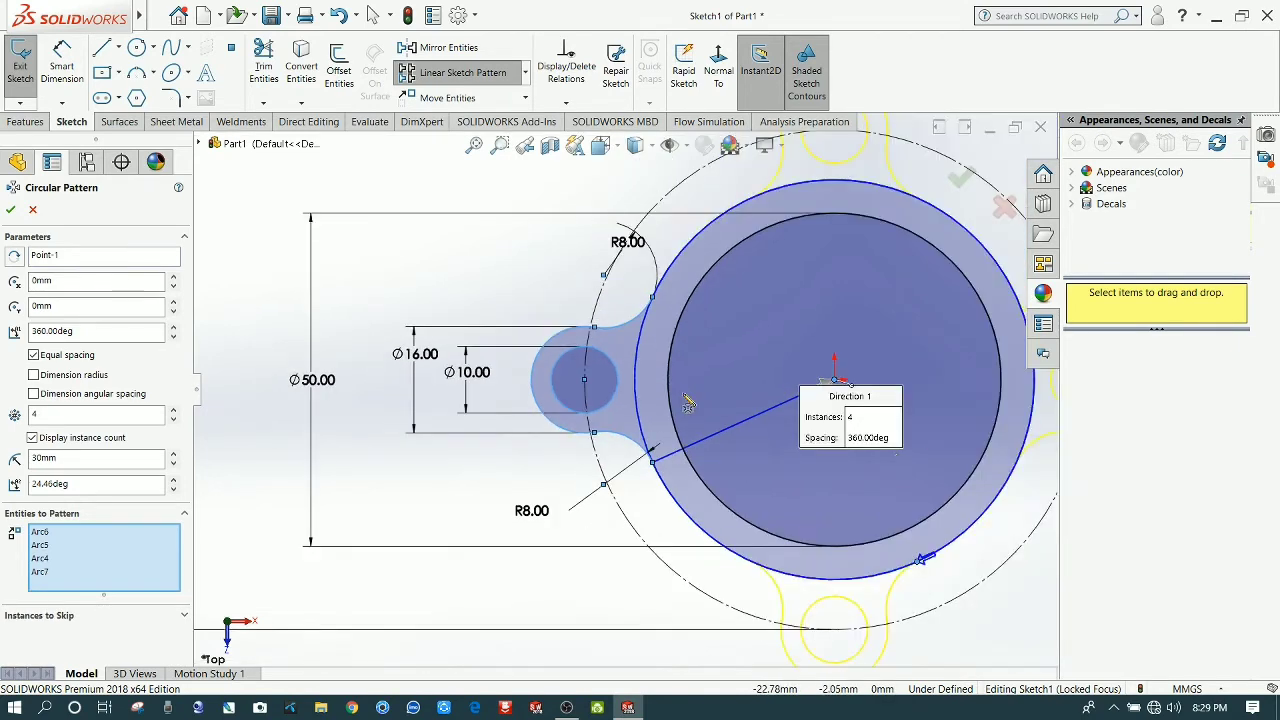
pyautogui.scroll(2, 752, 450)
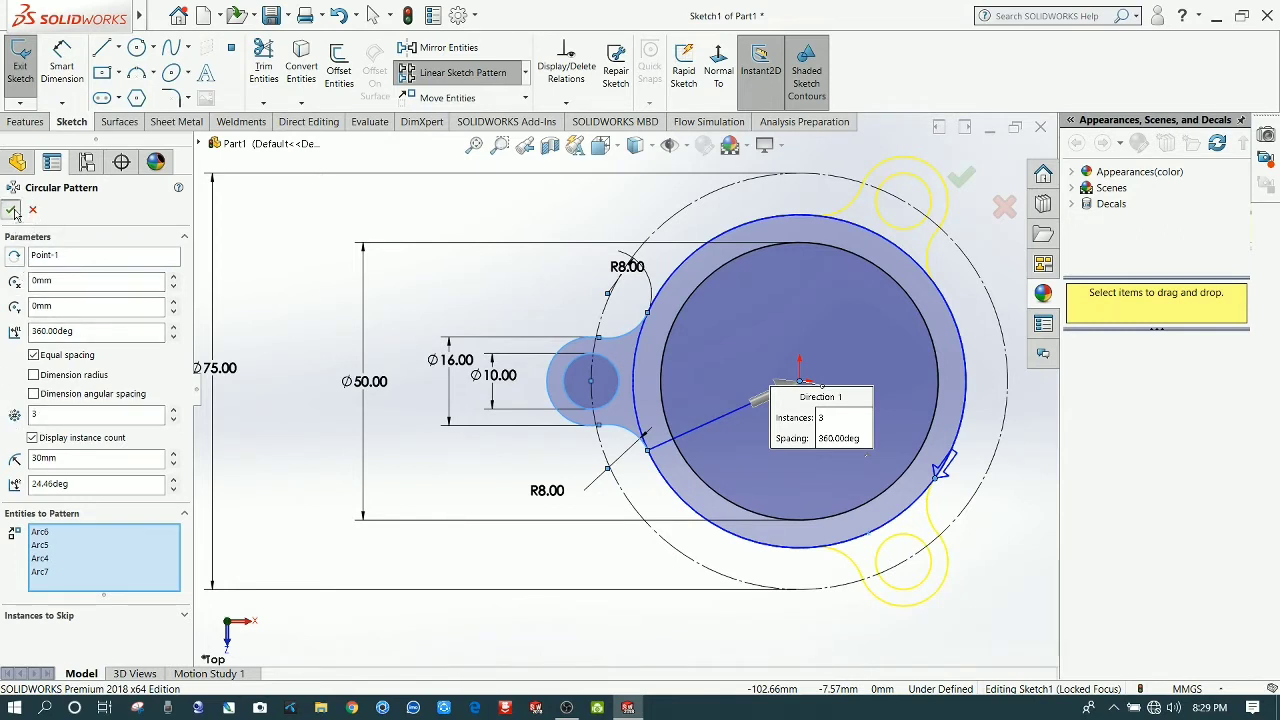
pyautogui.click(11, 210)
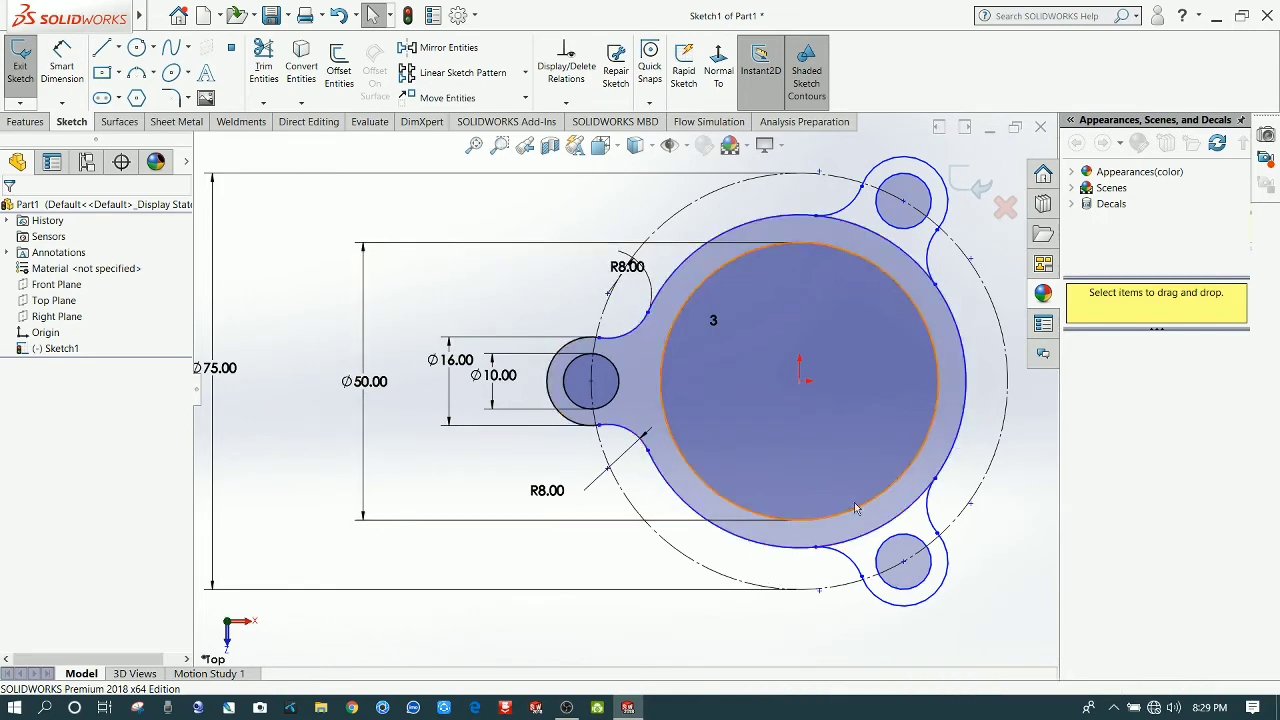
# Step: Trim away the 60 mm circle segments between the blend arcs at the two patterned lugs
pyautogui.click(268, 74)
pyautogui.scroll(-5, 995, 182)
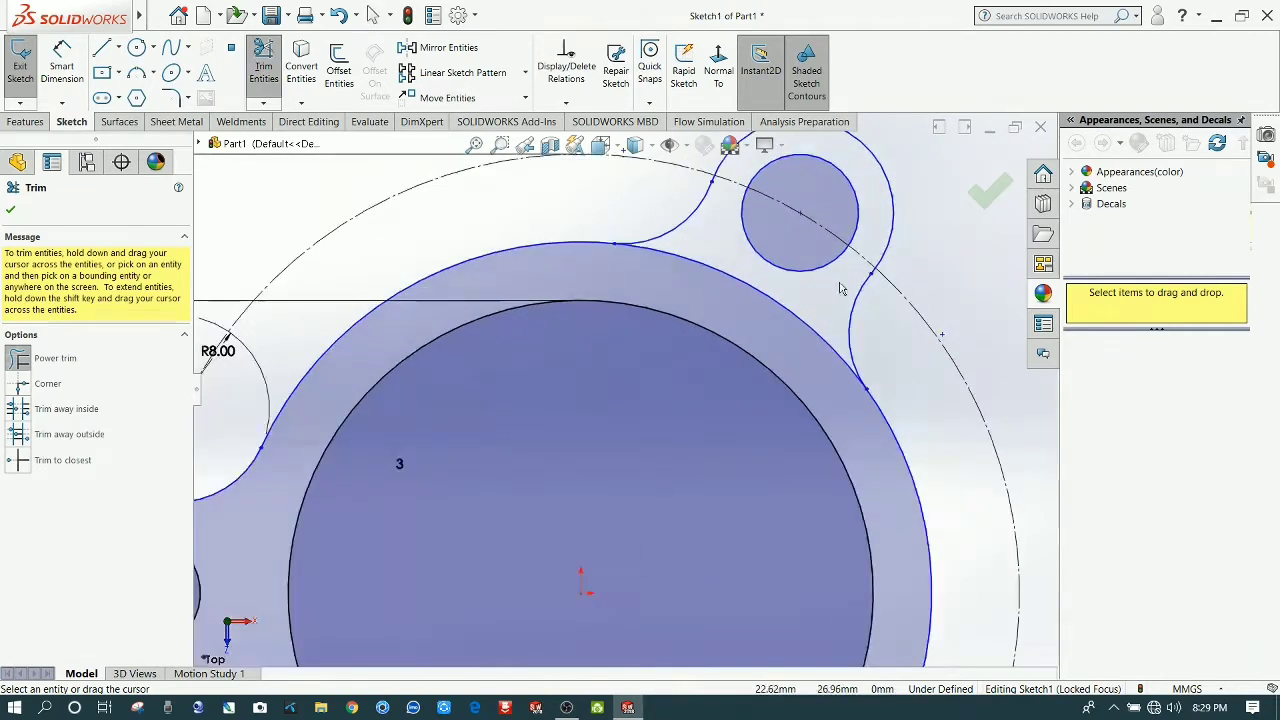
pyautogui.moveTo(743, 282); pyautogui.dragTo(743, 276)
pyautogui.scroll(4, 790, 381)
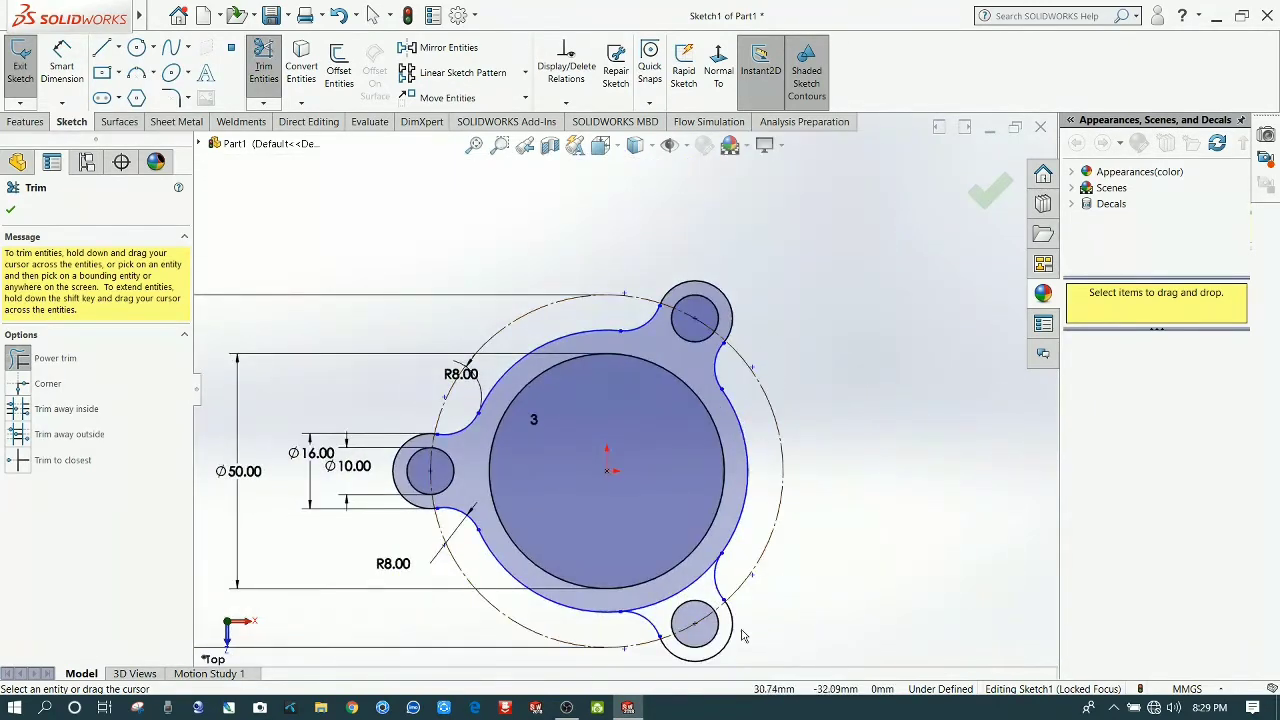
pyautogui.scroll(-4, 642, 533)
pyautogui.scroll(5, 634, 530)
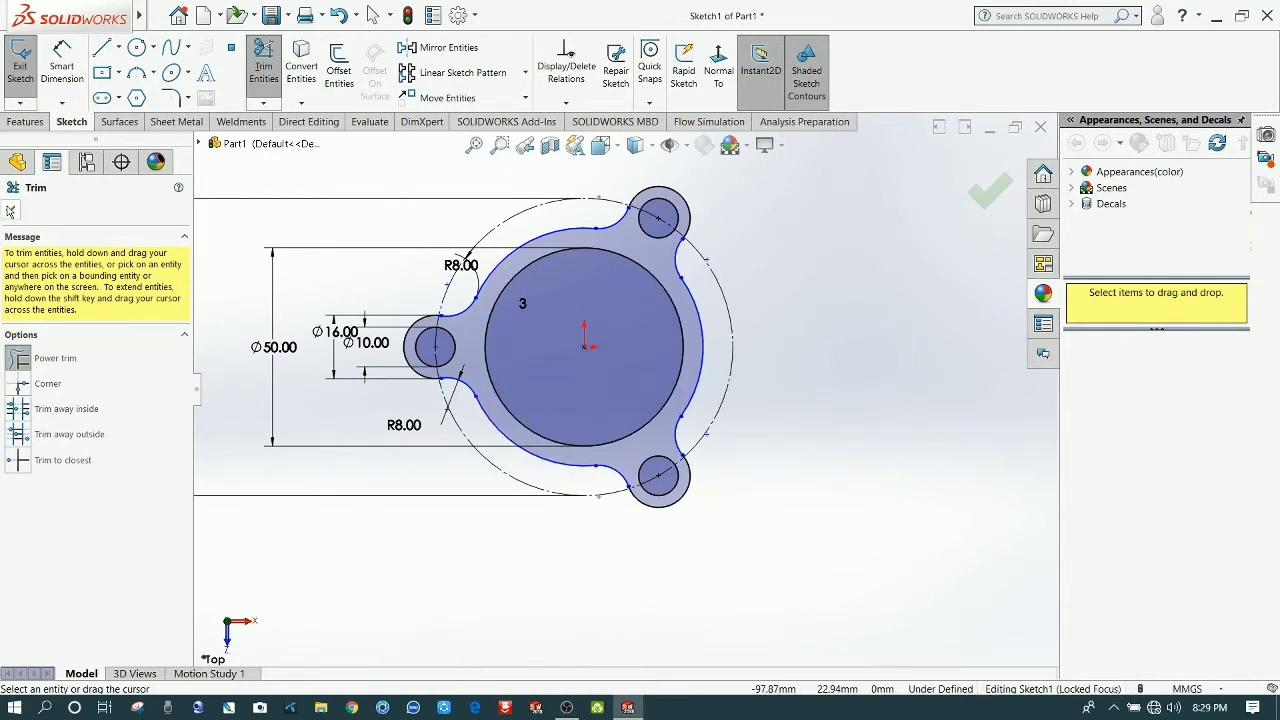
pyautogui.press('Escape')
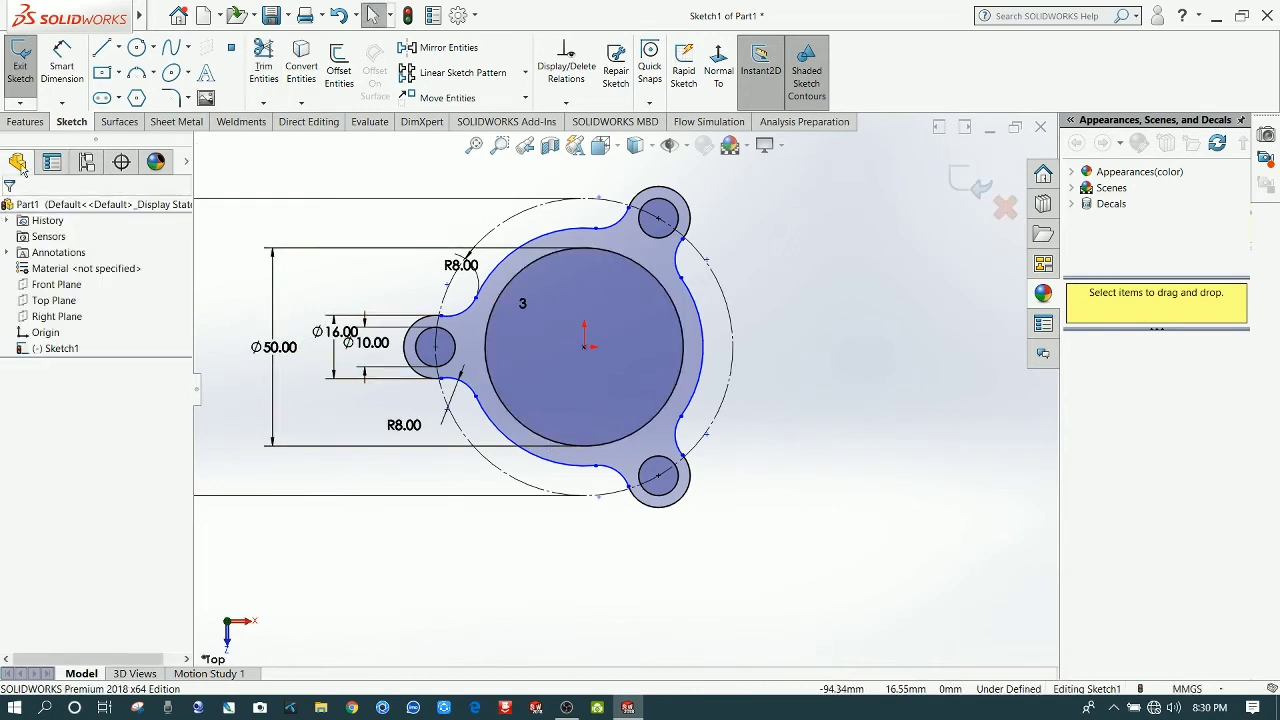
# Step: Extrude the three-lug ring profile as a blind boss 20 mm deep
pyautogui.click(23, 124)
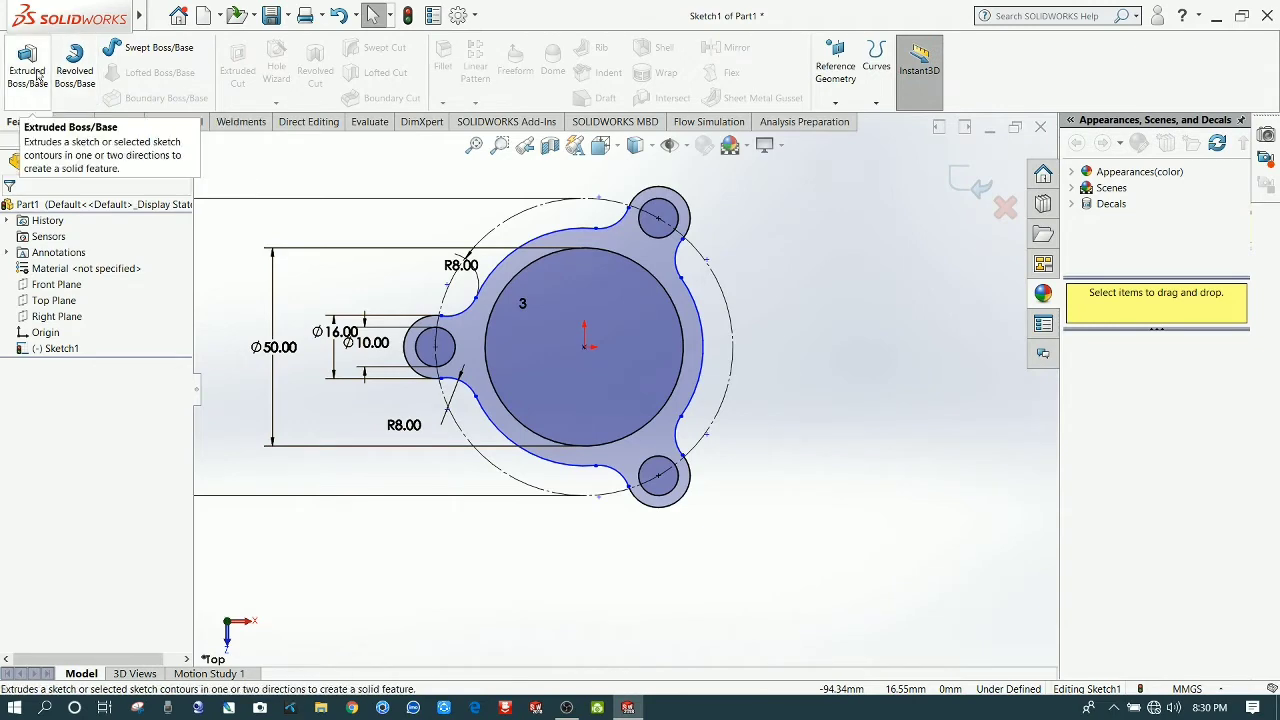
pyautogui.click(33, 80)
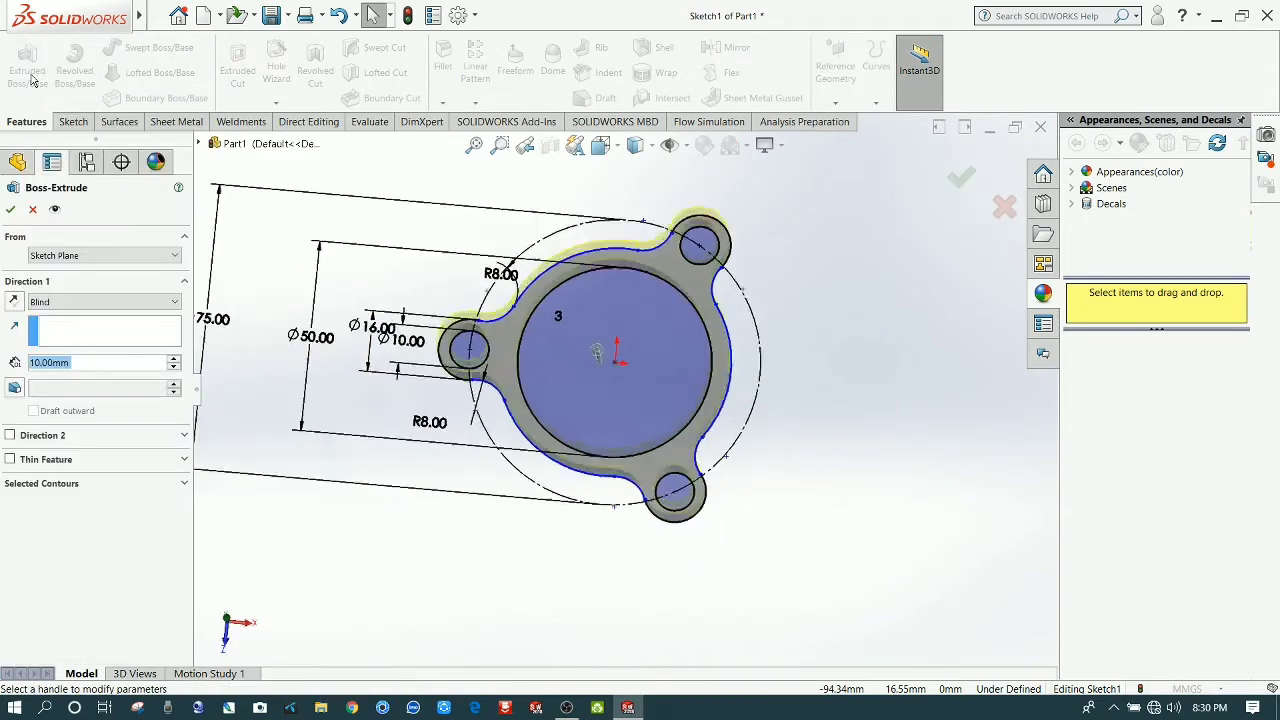
pyautogui.moveTo(815, 300); pyautogui.dragTo(820, 218, button='middle')
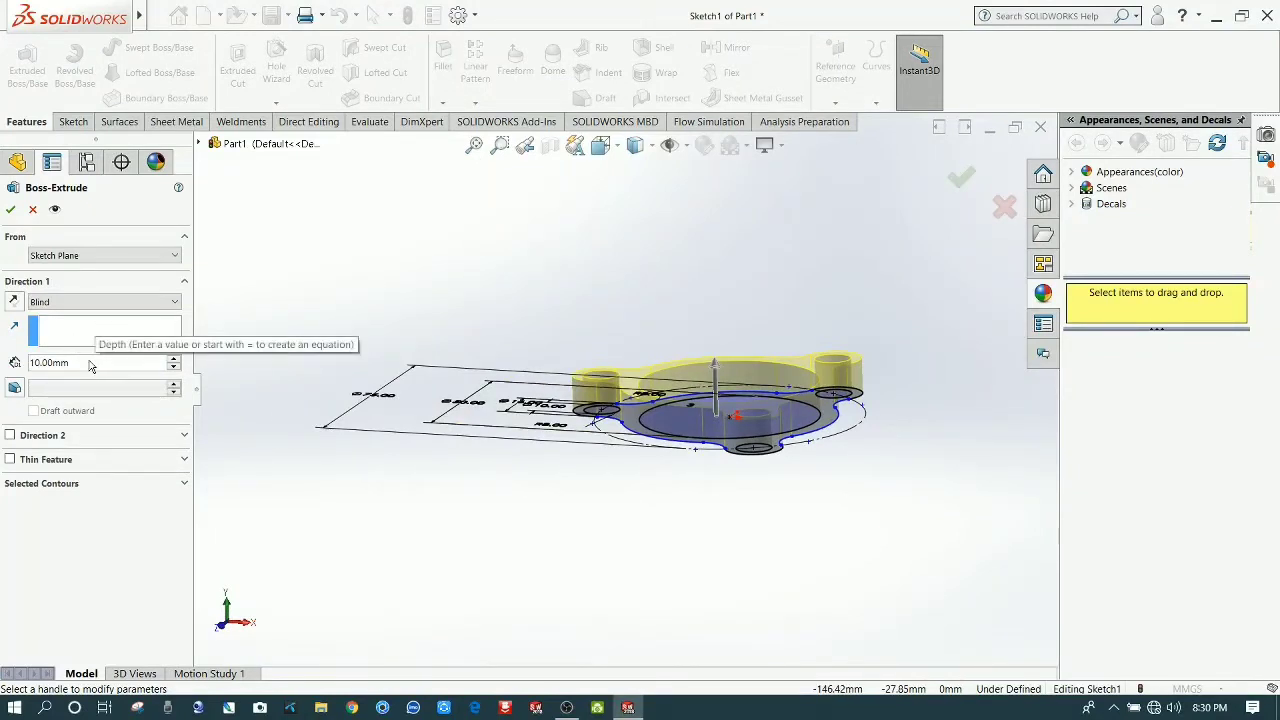
pyautogui.doubleClick(35, 362)
pyautogui.write('20')
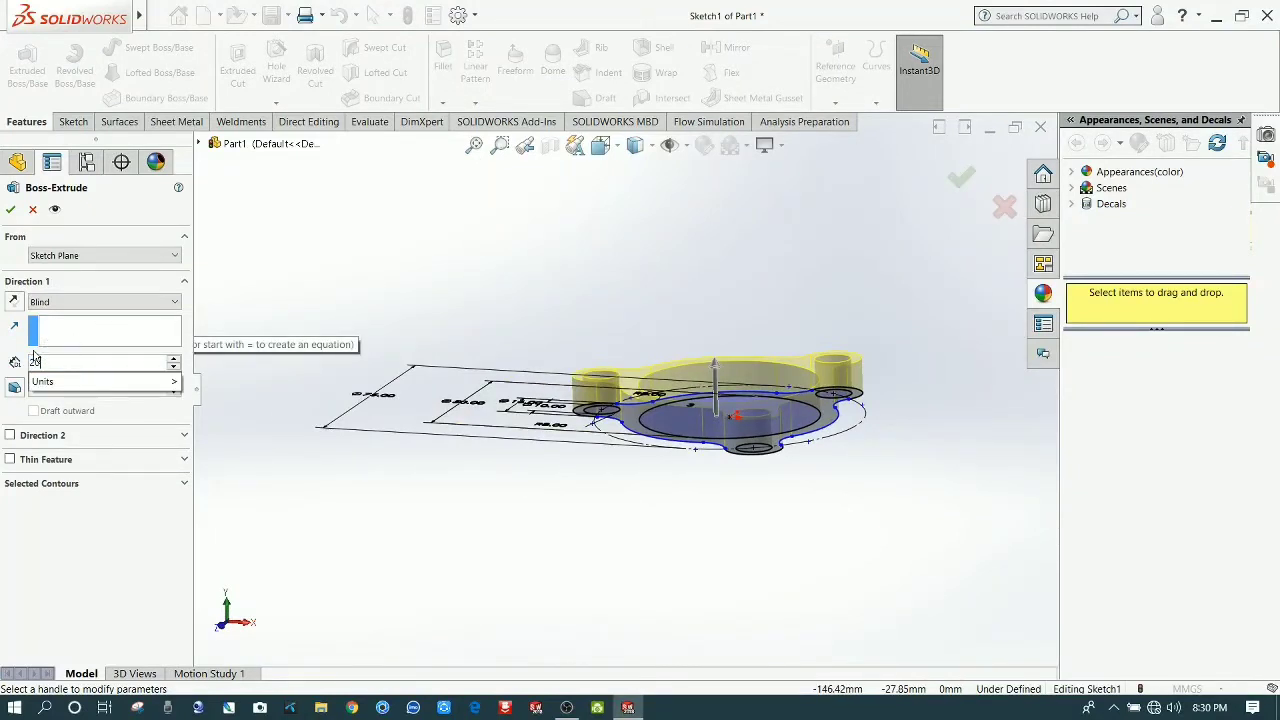
pyautogui.press('Return')
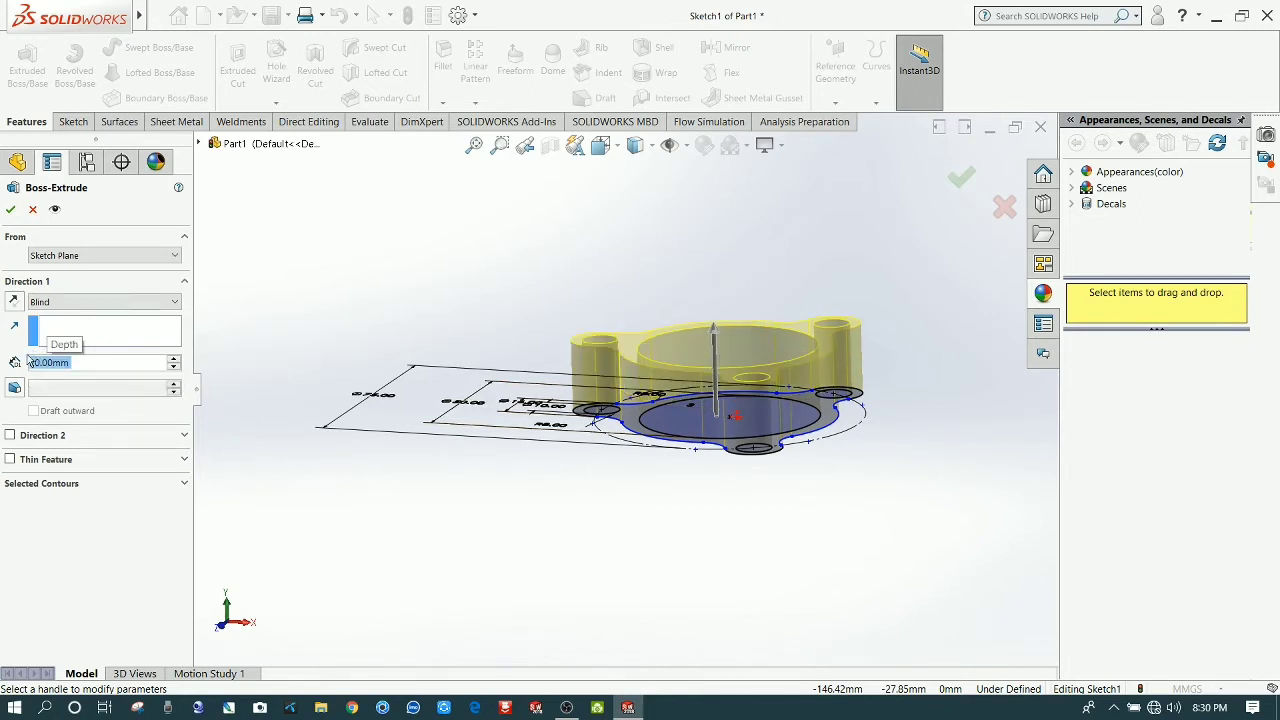
pyautogui.click(10, 210)
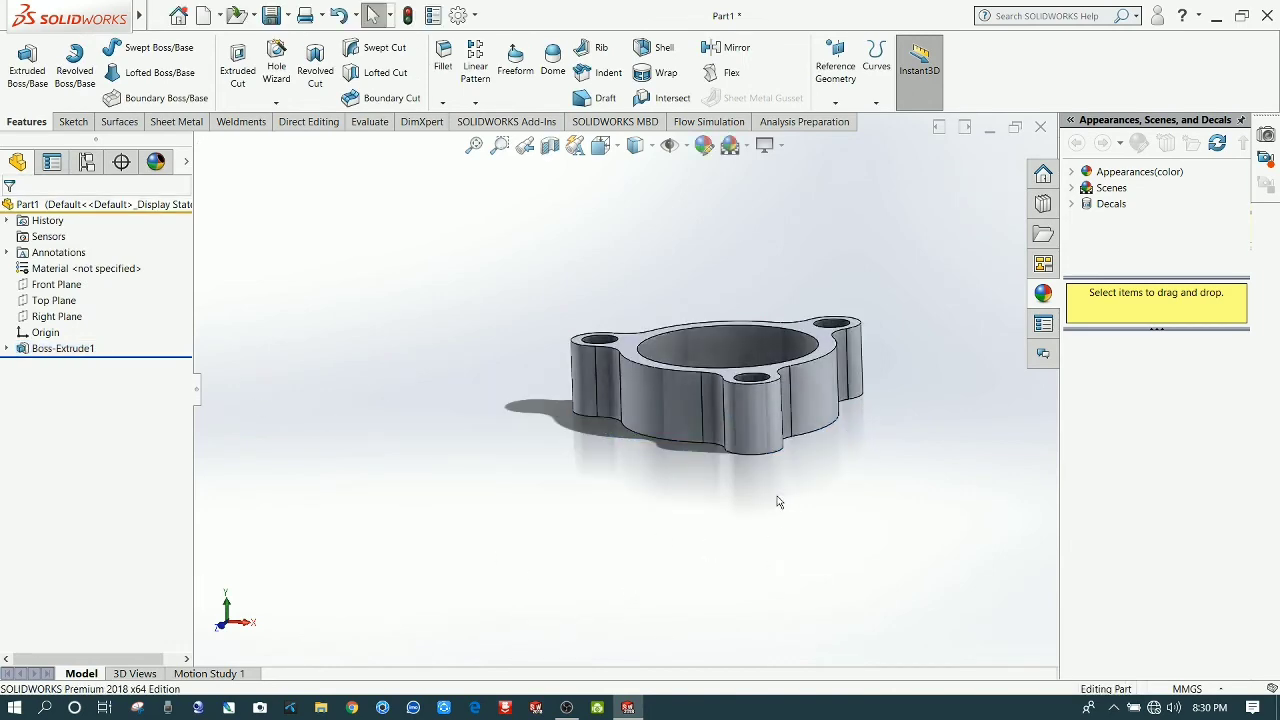
# Step: Start a new sketch on the Right Plane and view it square-on from the single-lug side
pyautogui.moveTo(774, 500); pyautogui.dragTo(654, 417, button='middle')
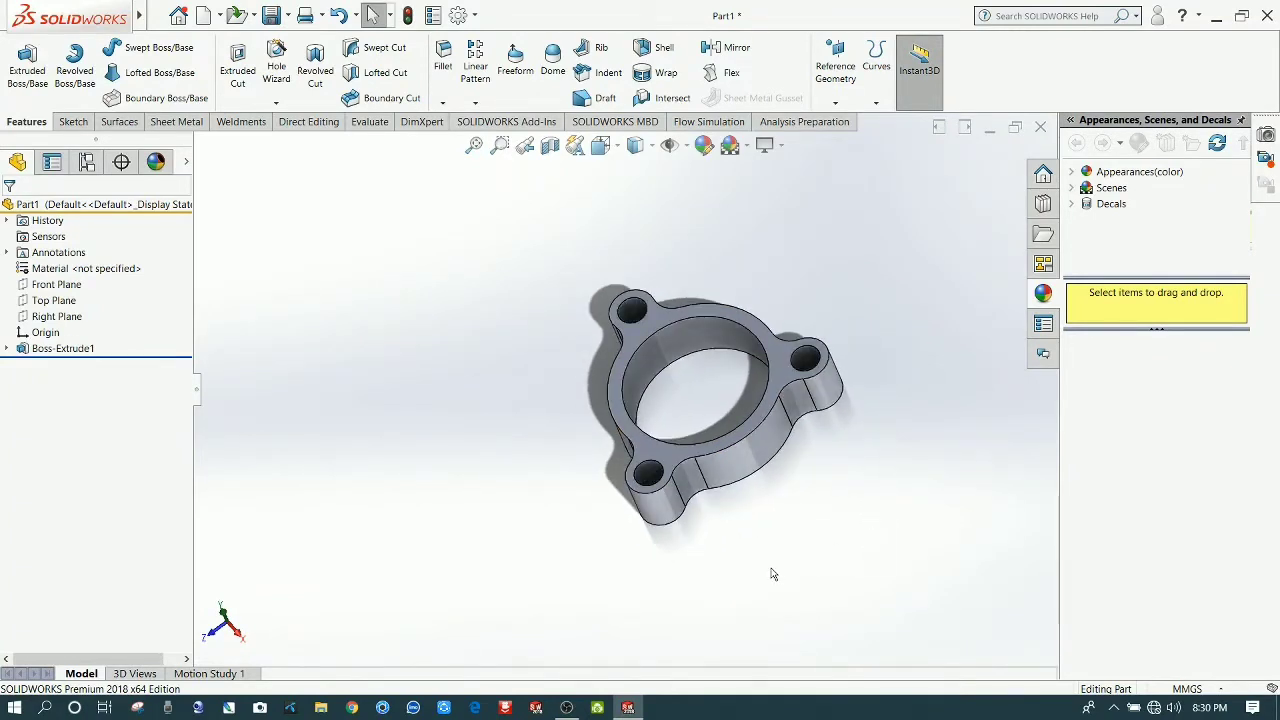
pyautogui.moveTo(771, 574)
pyautogui.mouseDown(button='middle')
pyautogui.moveTo(826, 489)
pyautogui.moveTo(709, 537)
pyautogui.moveTo(777, 543)
pyautogui.moveTo(737, 557)
pyautogui.moveTo(766, 583)
pyautogui.mouseUp(button='middle')
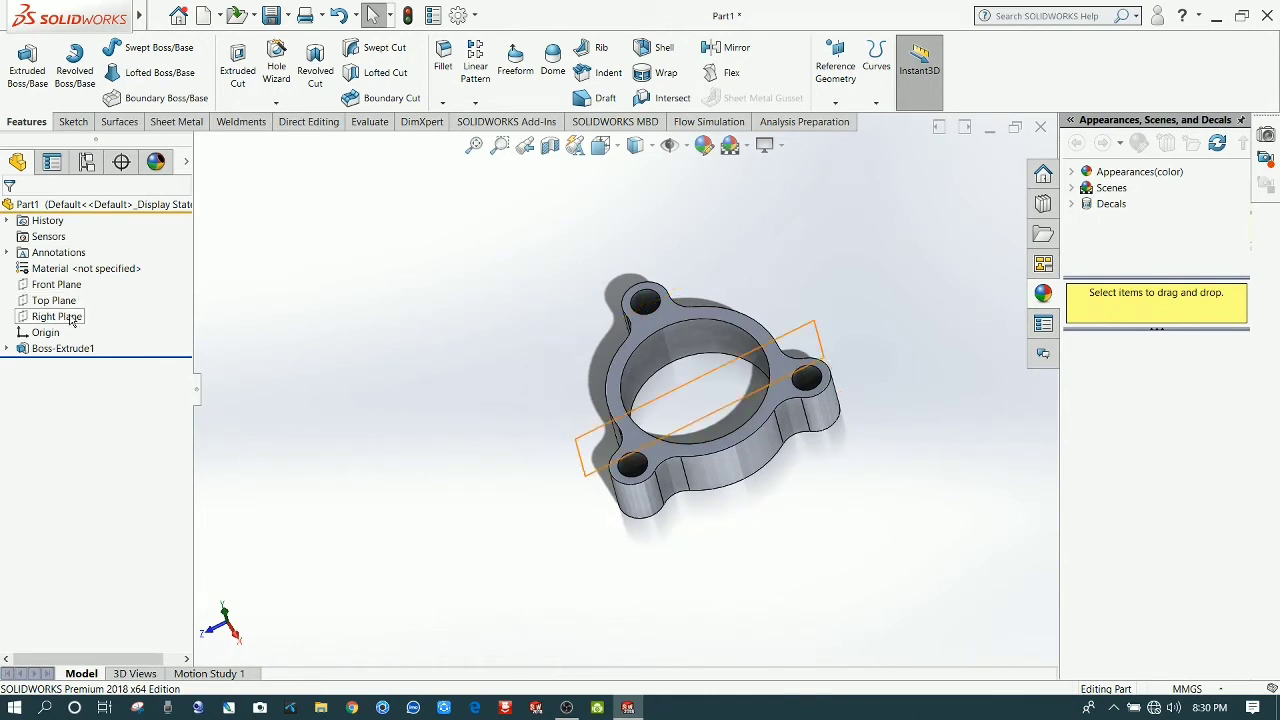
pyautogui.click(71, 318)
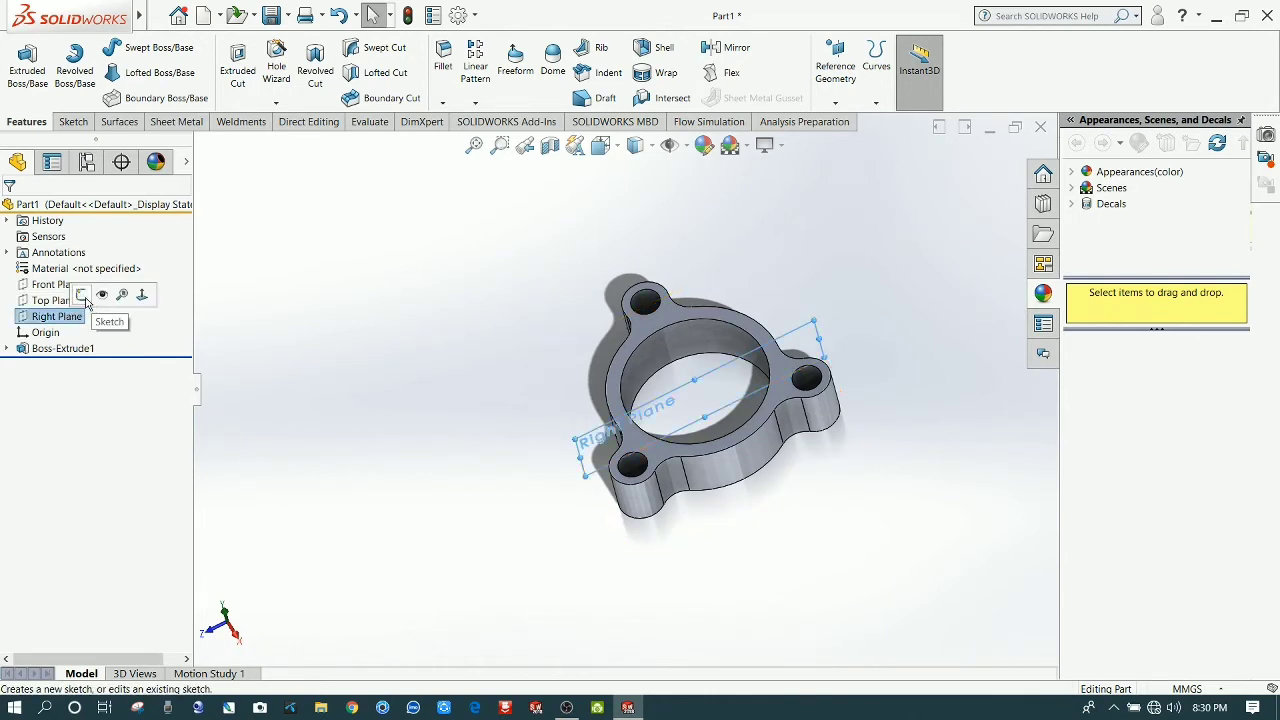
pyautogui.click(83, 296)
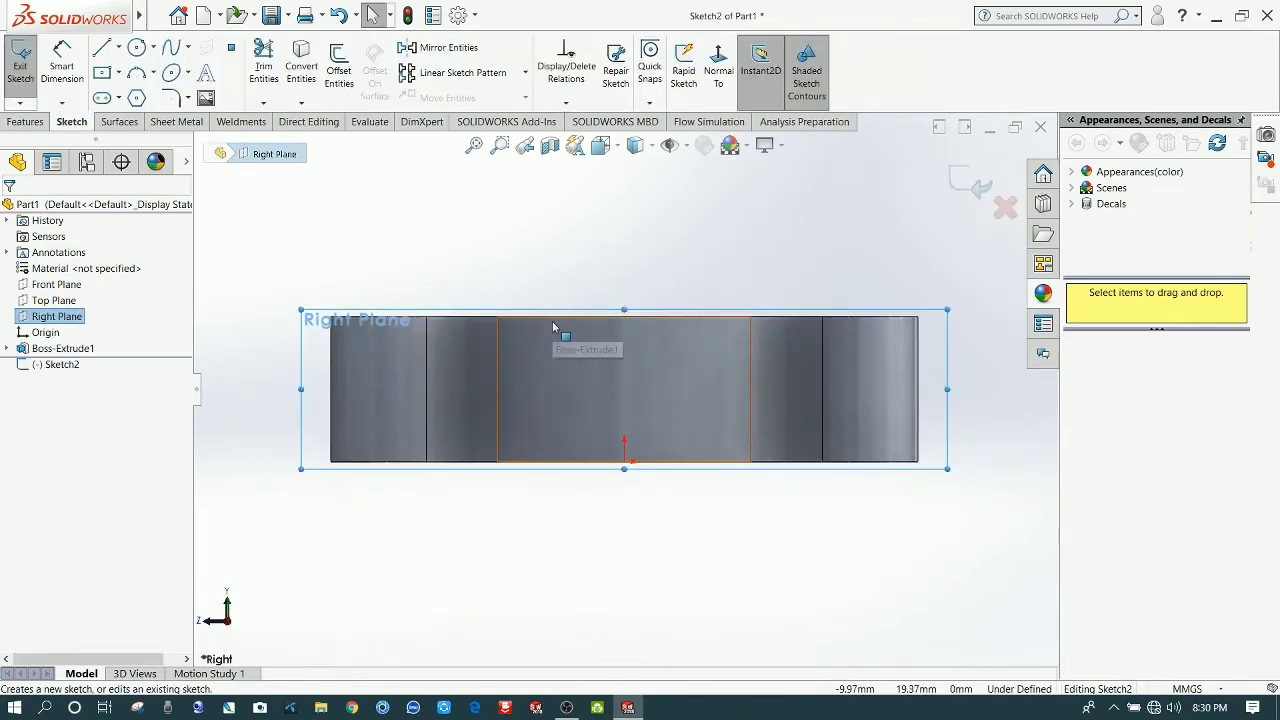
pyautogui.click(716, 80)
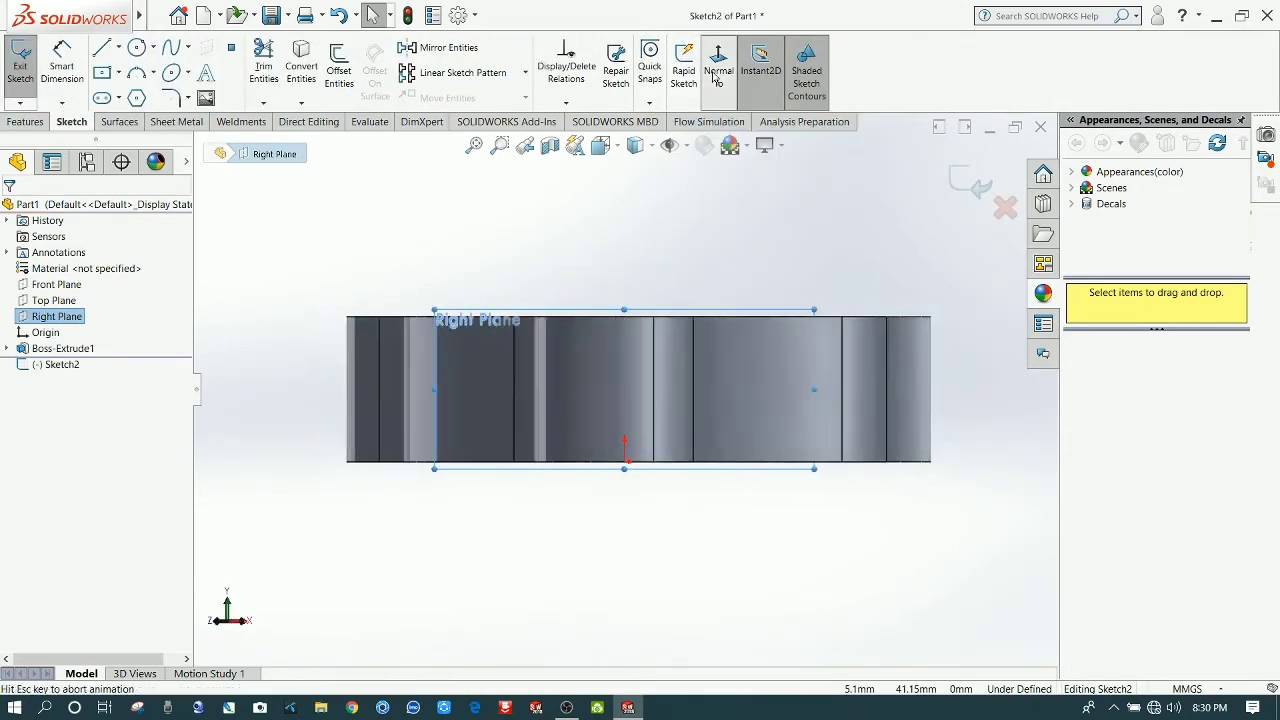
pyautogui.moveTo(722, 170); pyautogui.dragTo(657, 490, button='middle')
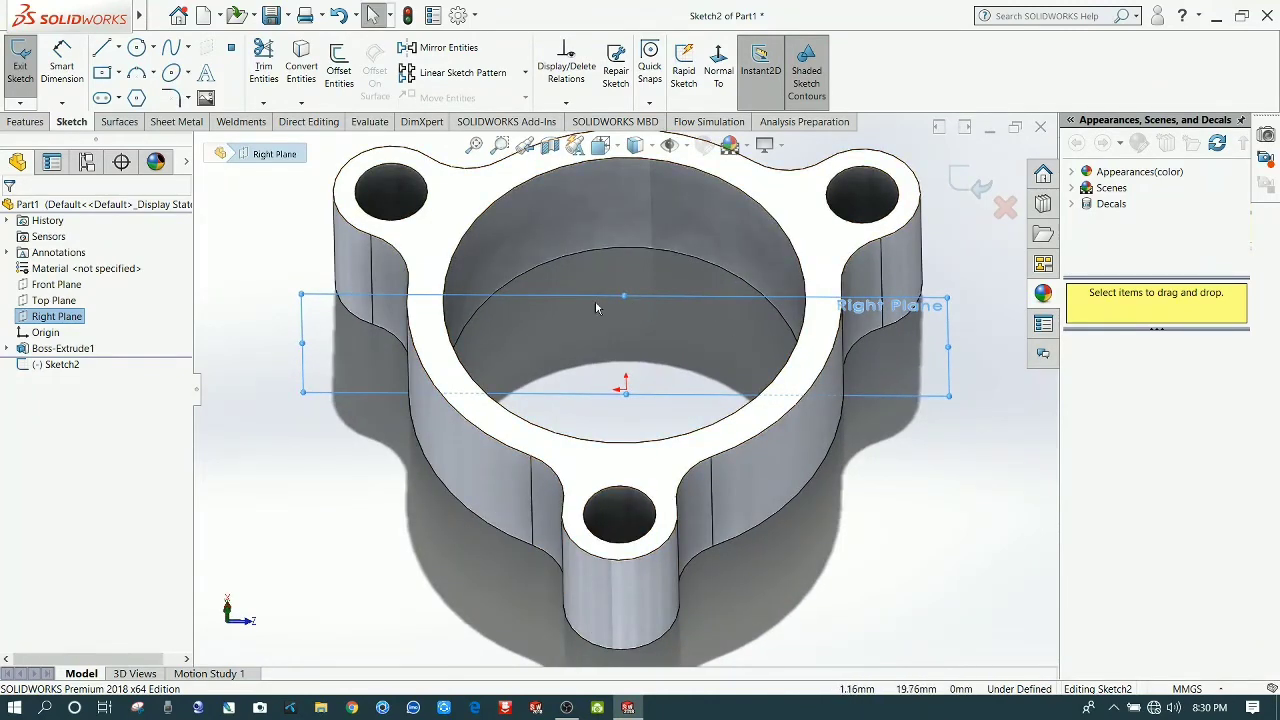
pyautogui.click(722, 70)
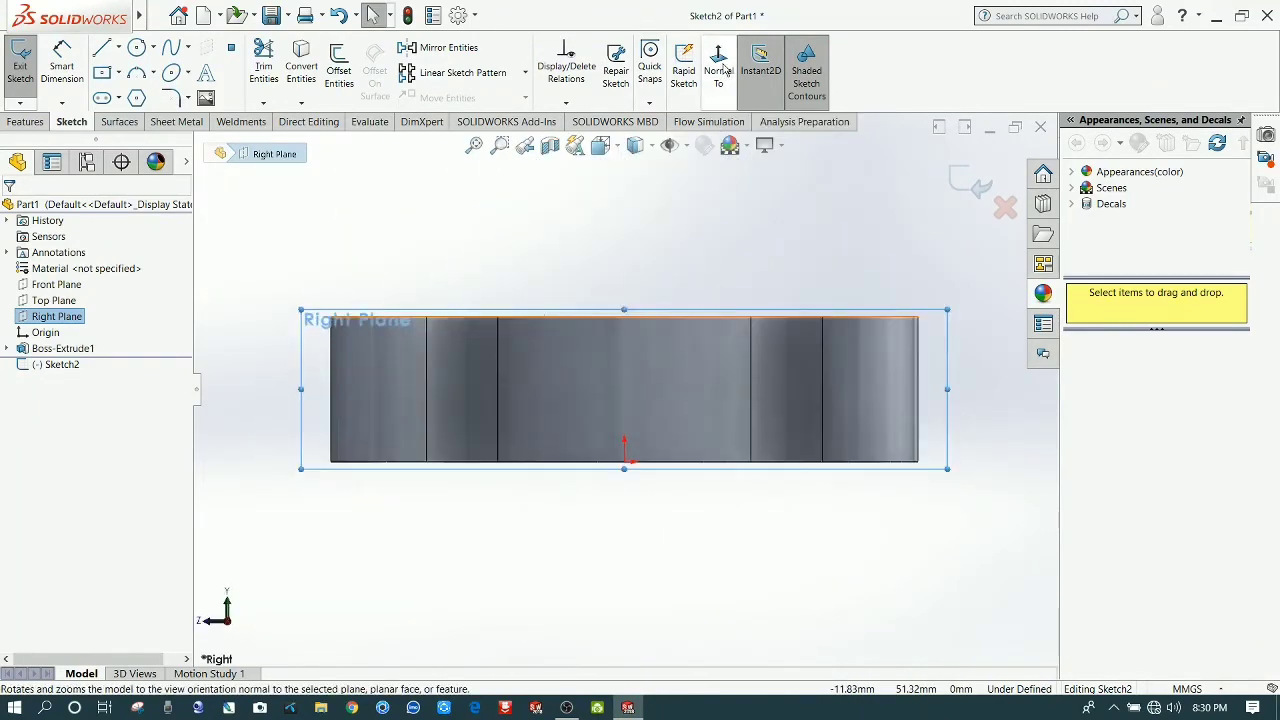
pyautogui.click(720, 72)
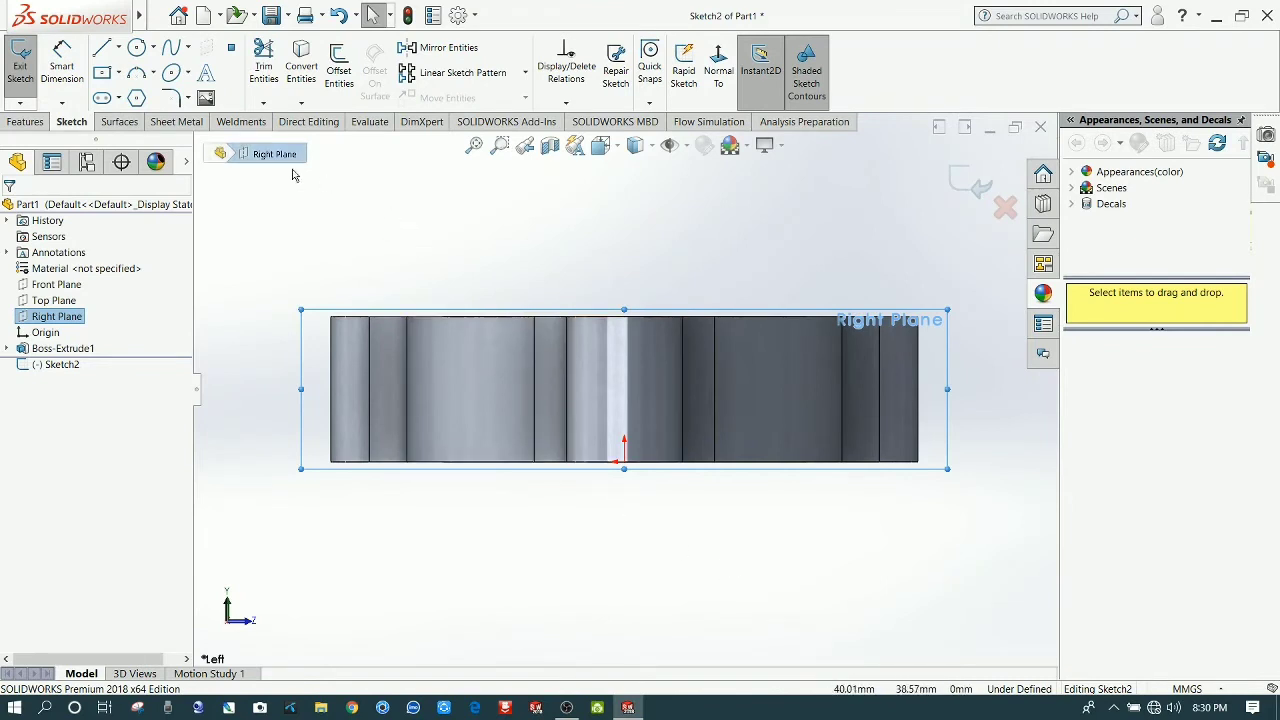
# Step: Sketch a horizontal centerpoint straight slot centred above the origin, about 36.7 mm between arc centres and 8.3 mm wide
pyautogui.click(108, 100)
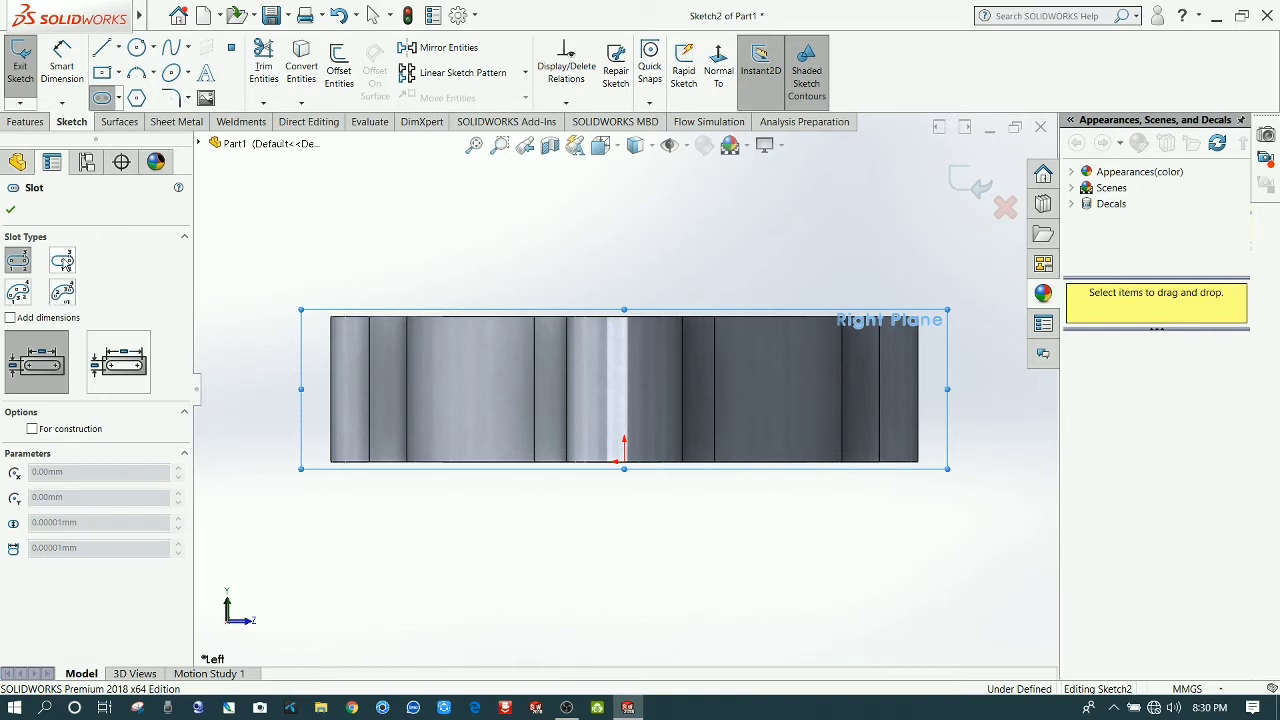
pyautogui.click(62, 261)
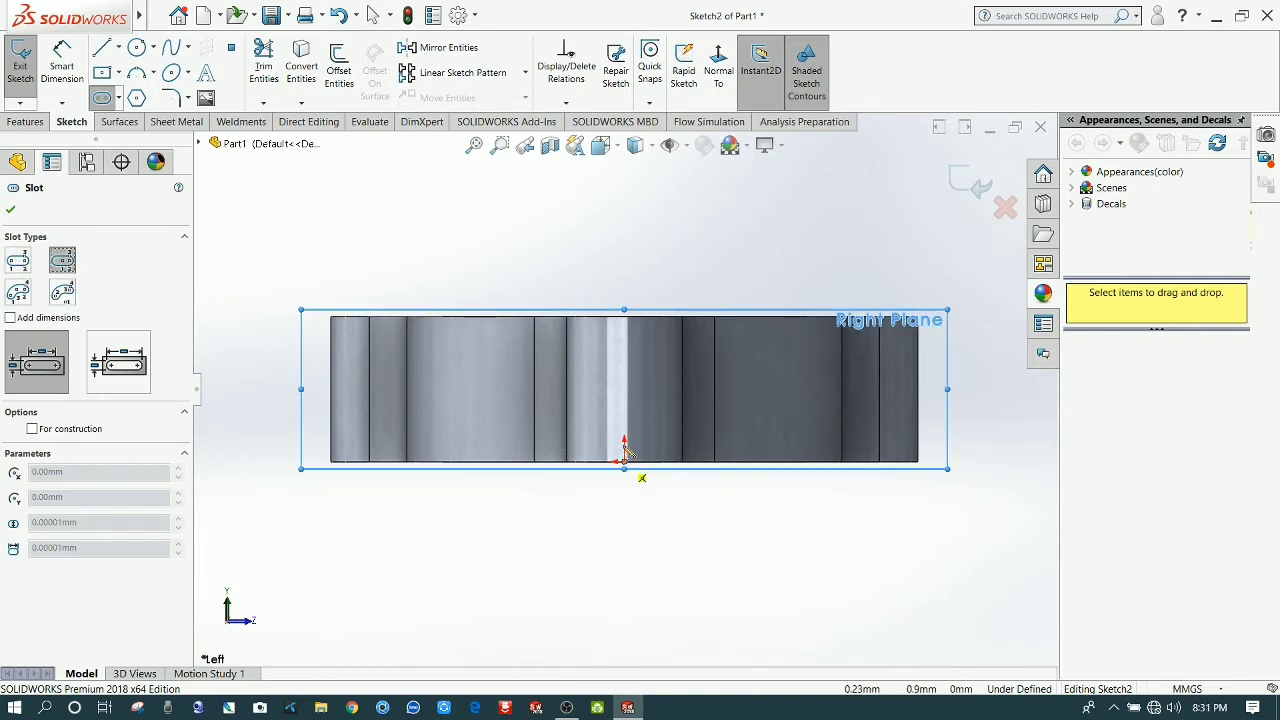
pyautogui.click(623, 398)
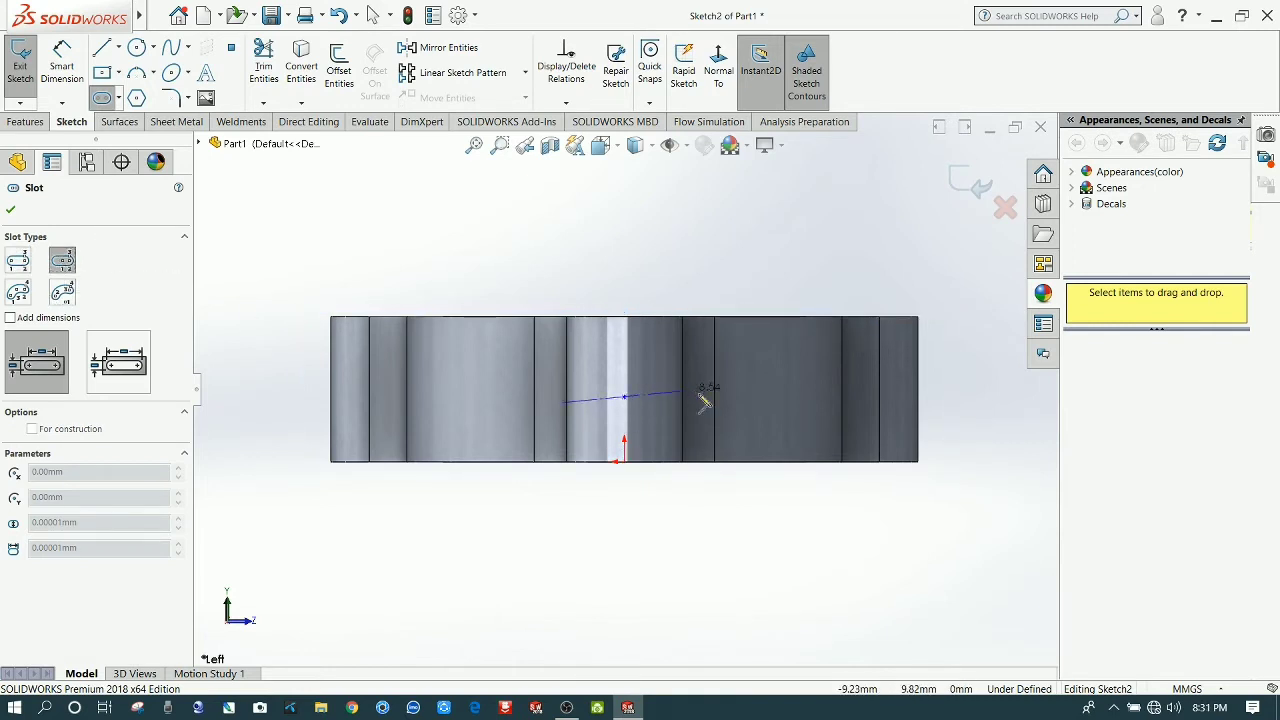
pyautogui.click(759, 398)
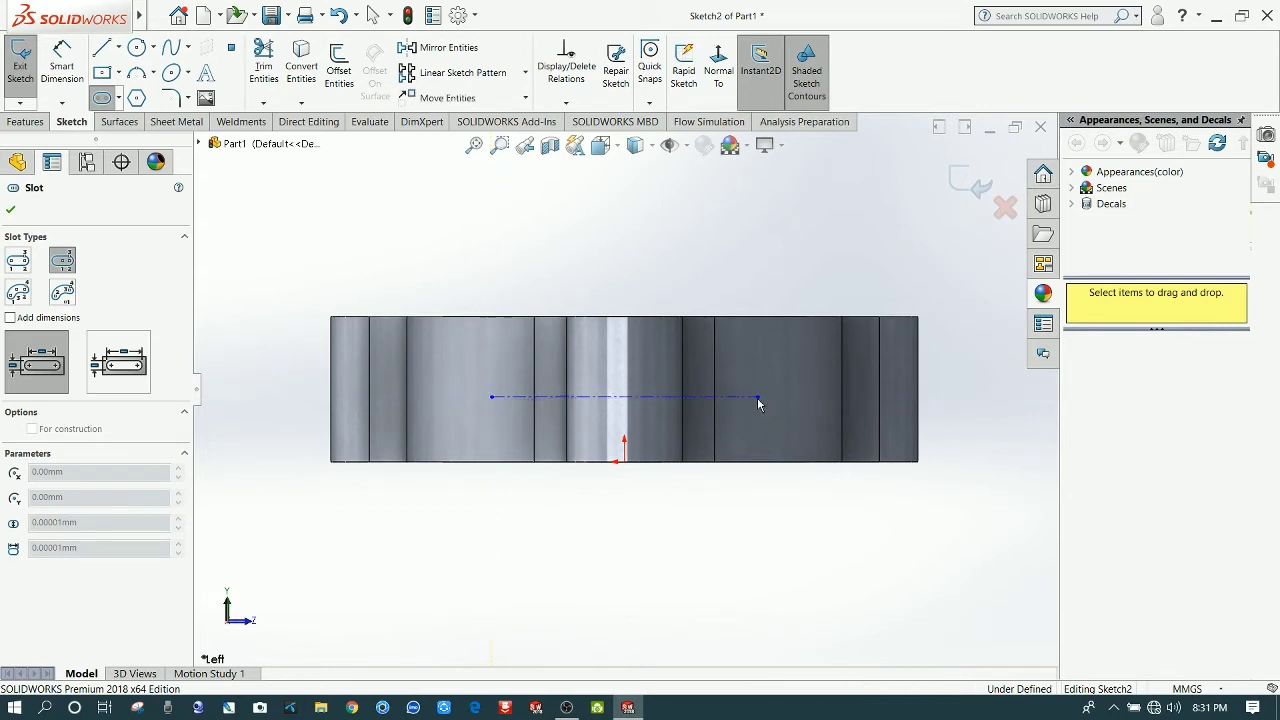
pyautogui.click(761, 368)
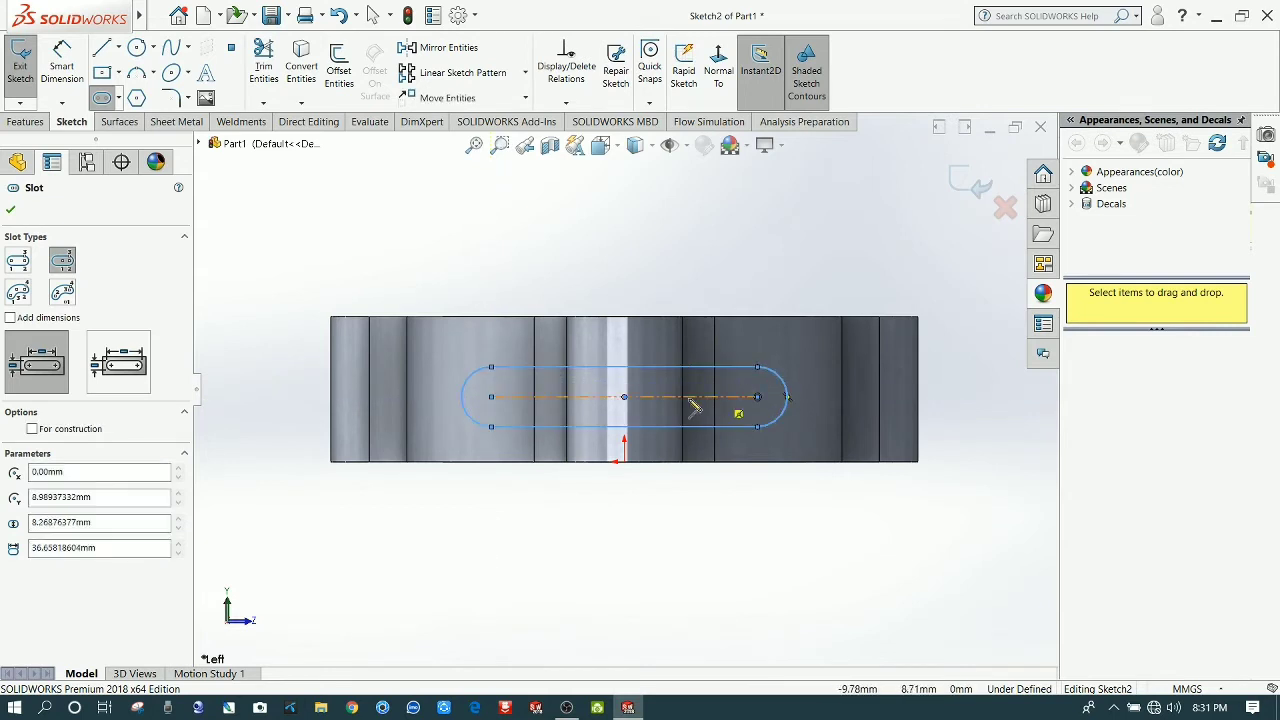
# Step: Dimension the slot's lower line 5 mm above the ring's bottom edge
pyautogui.click(62, 68)
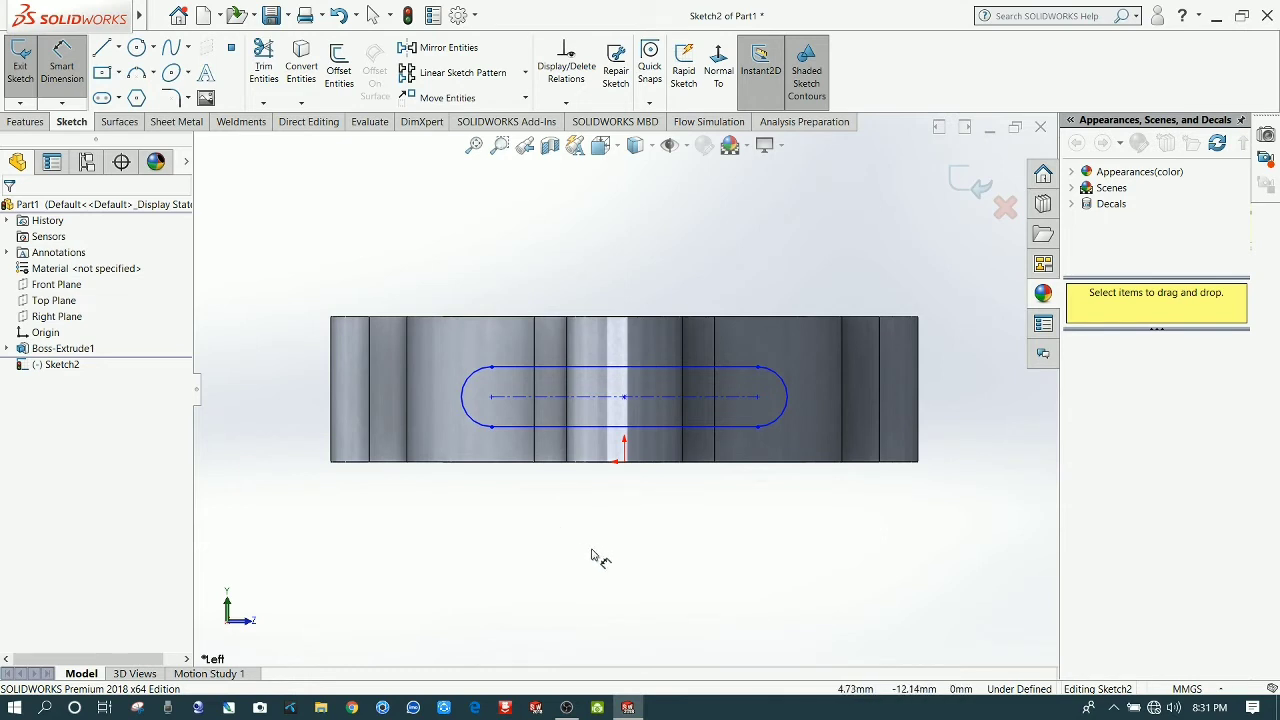
pyautogui.click(676, 438)
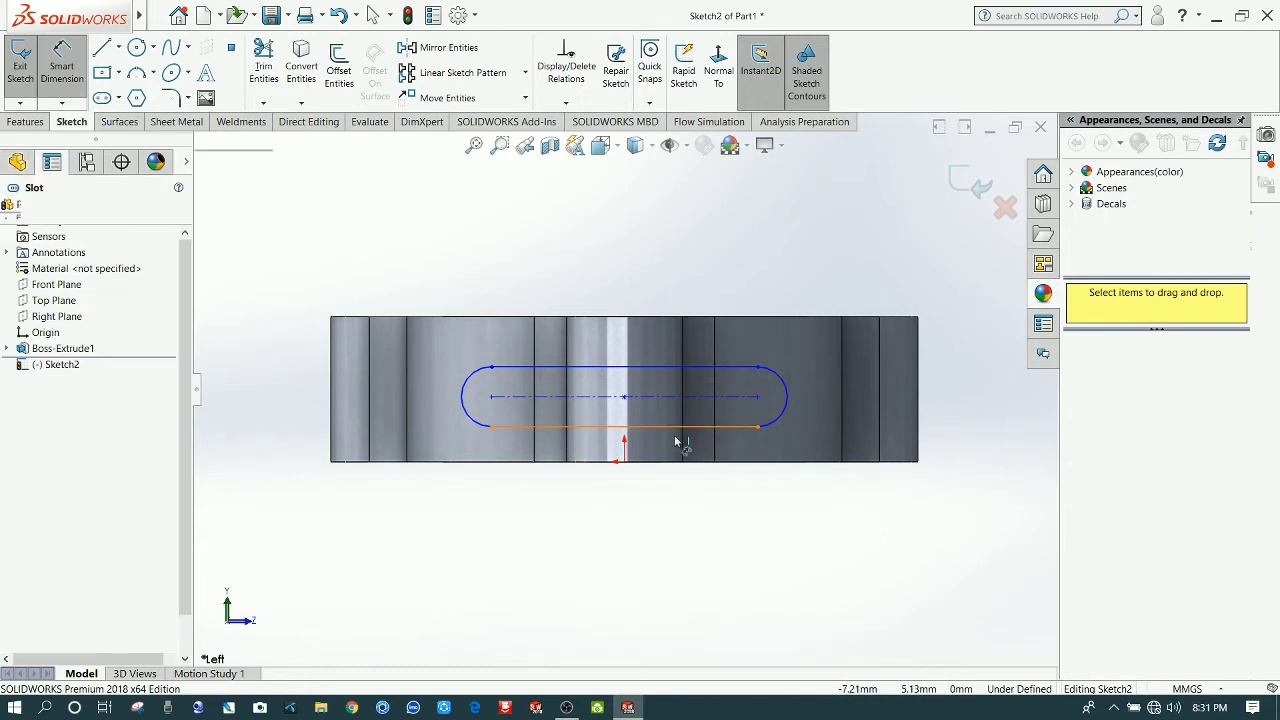
pyautogui.click(670, 462)
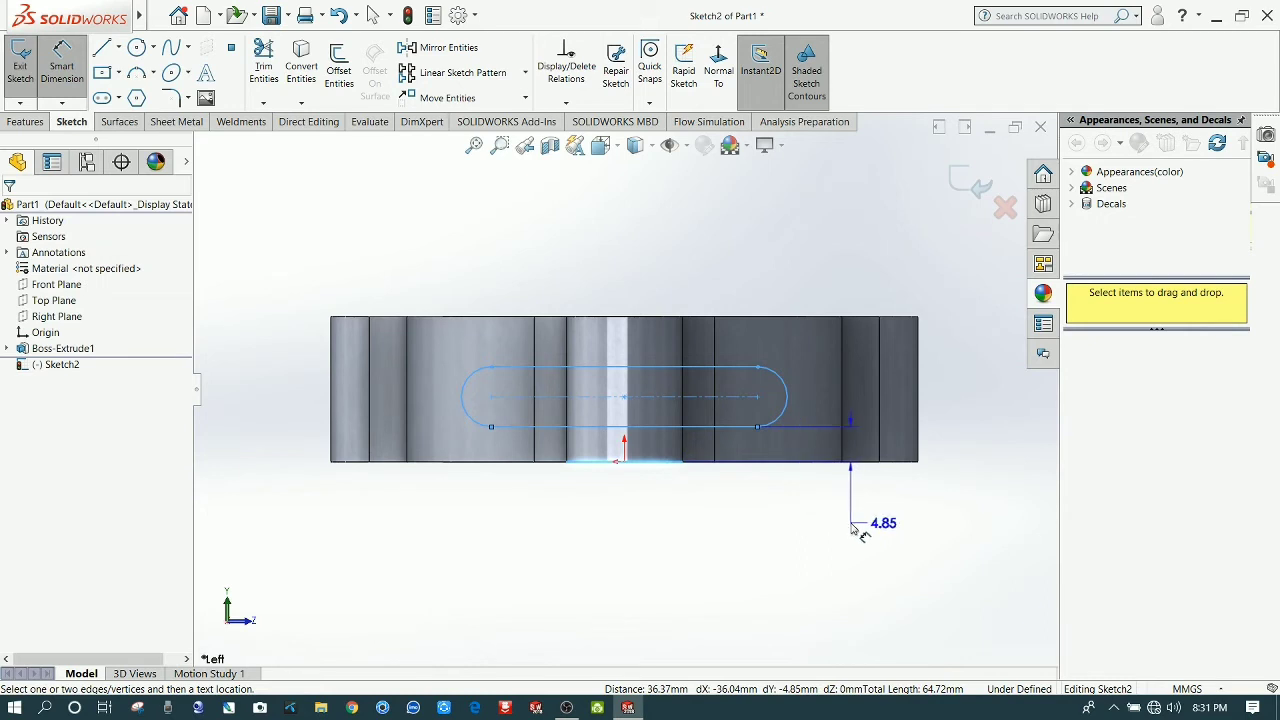
pyautogui.click(849, 493)
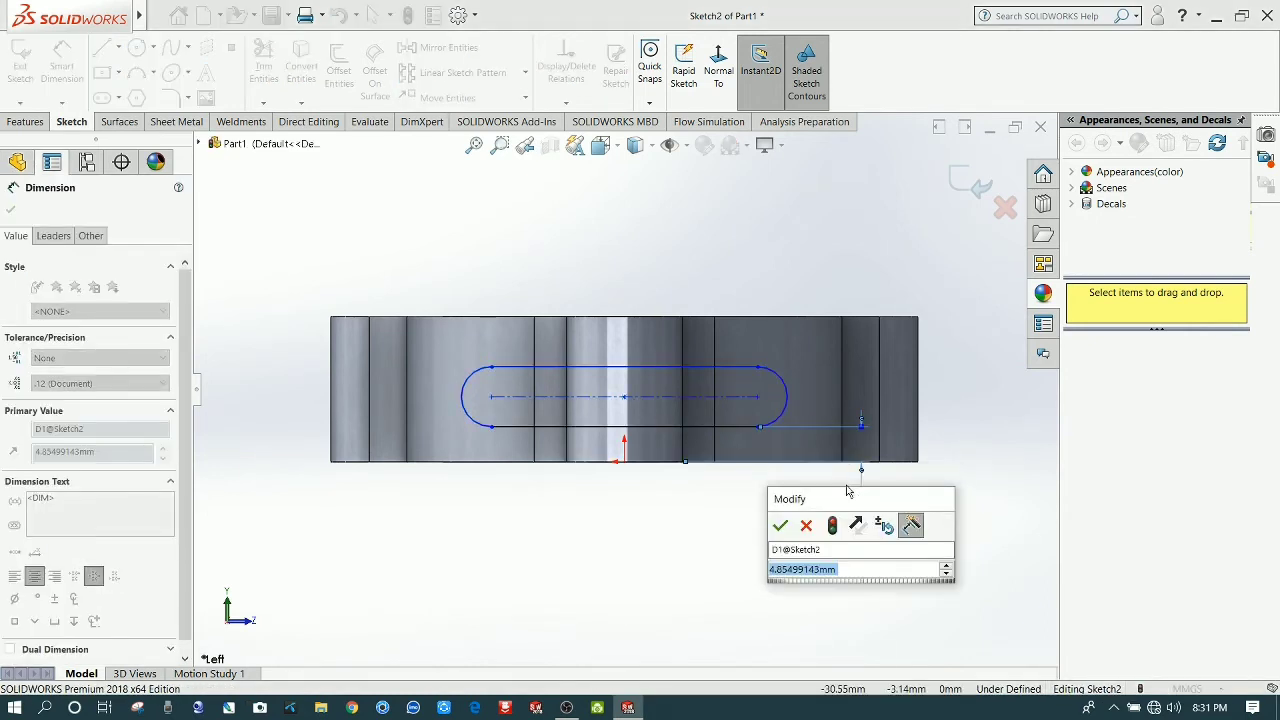
pyautogui.write('5')
pyautogui.press('Return')
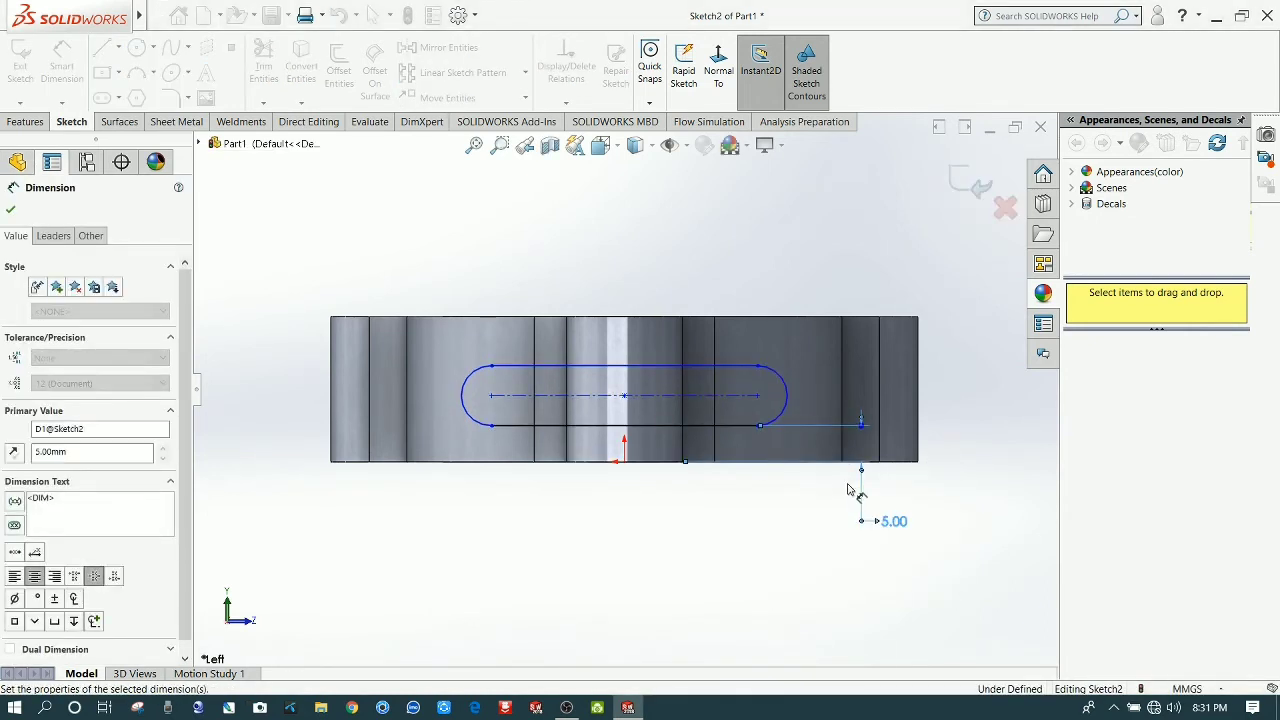
# Step: Dimension the slot's width between its two straight lines as 10 mm
pyautogui.click(694, 426)
pyautogui.click(705, 367)
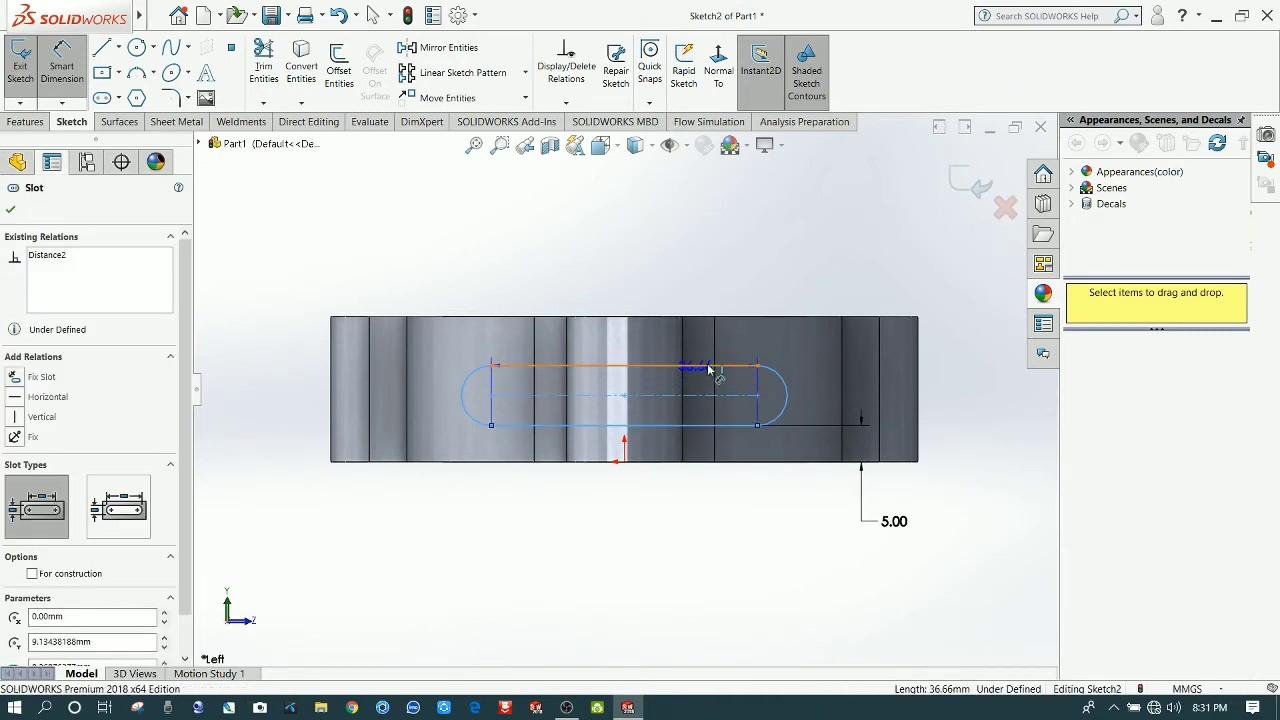
pyautogui.click(963, 402)
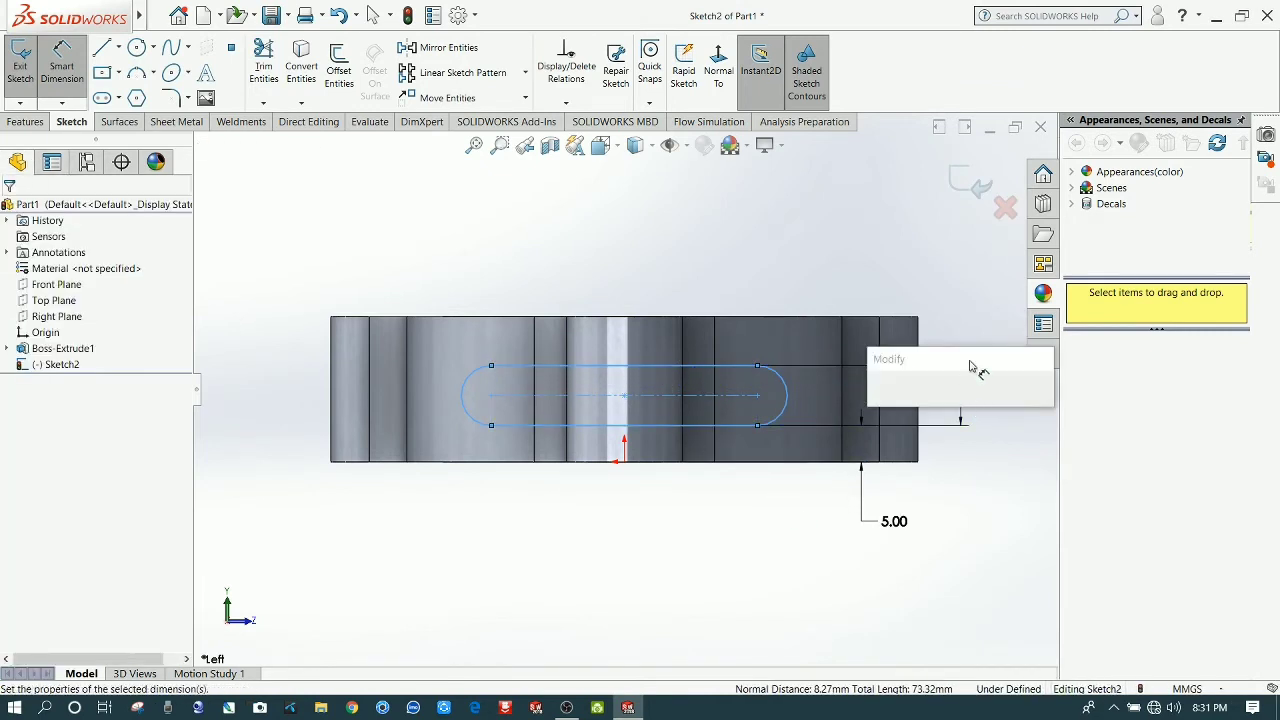
pyautogui.write('10')
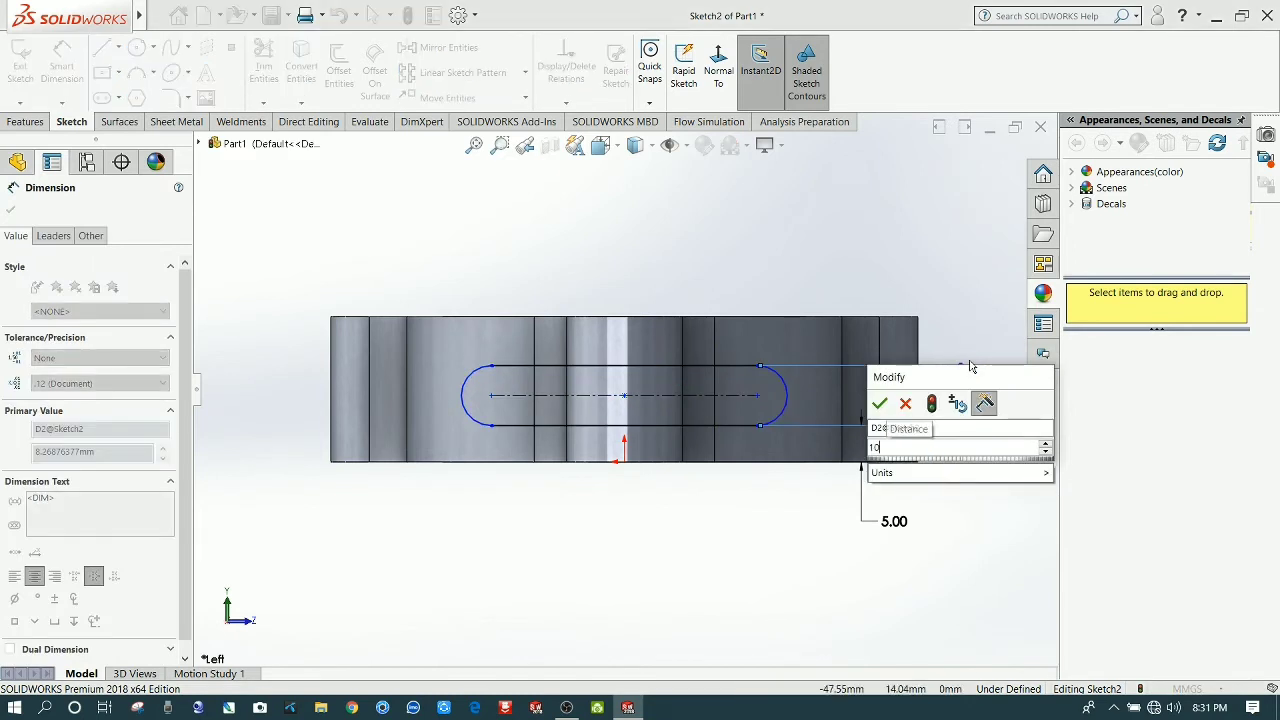
pyautogui.press('Return')
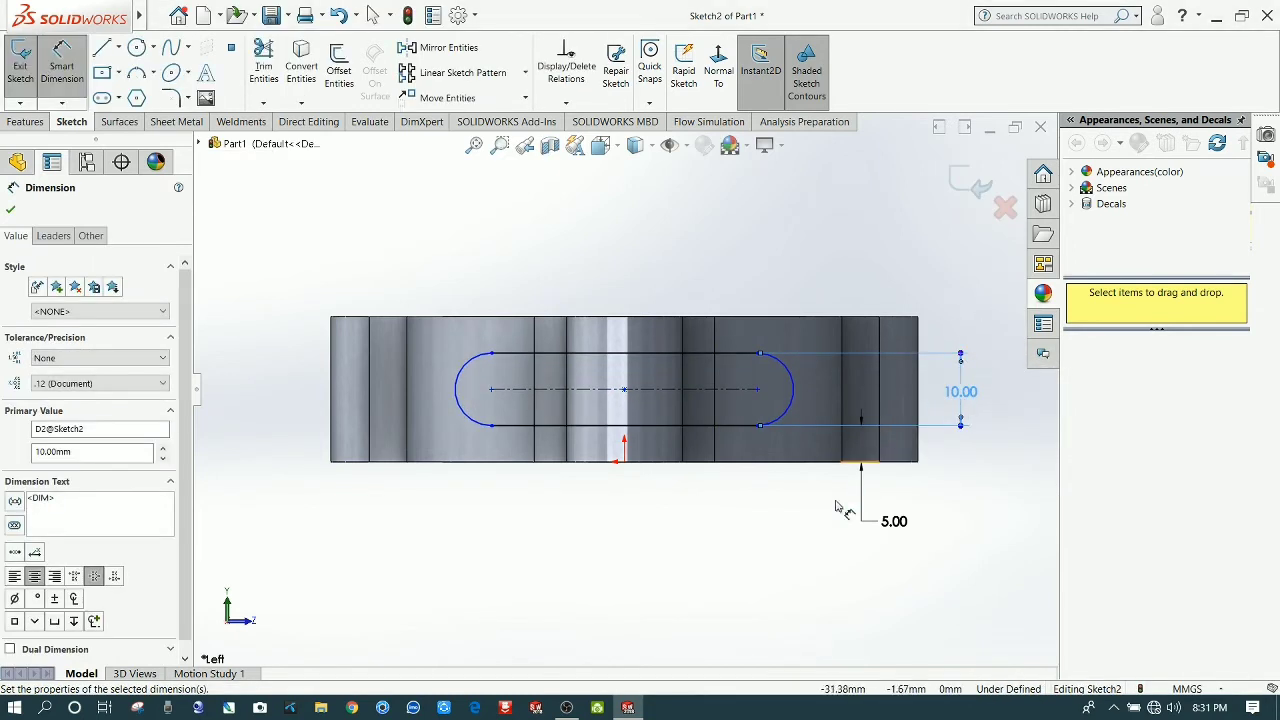
pyautogui.click(771, 532)
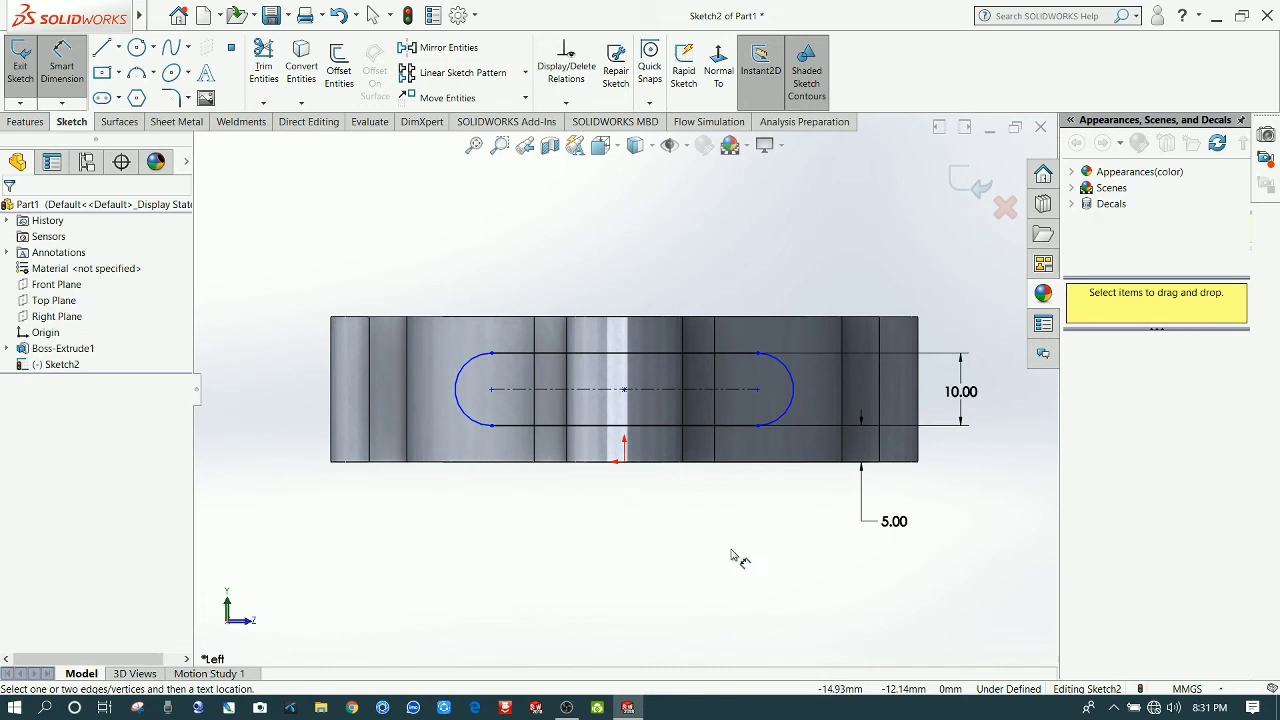
# Step: Dimension the distance between the slot's two arc centres as 30 mm
pyautogui.click(758, 392)
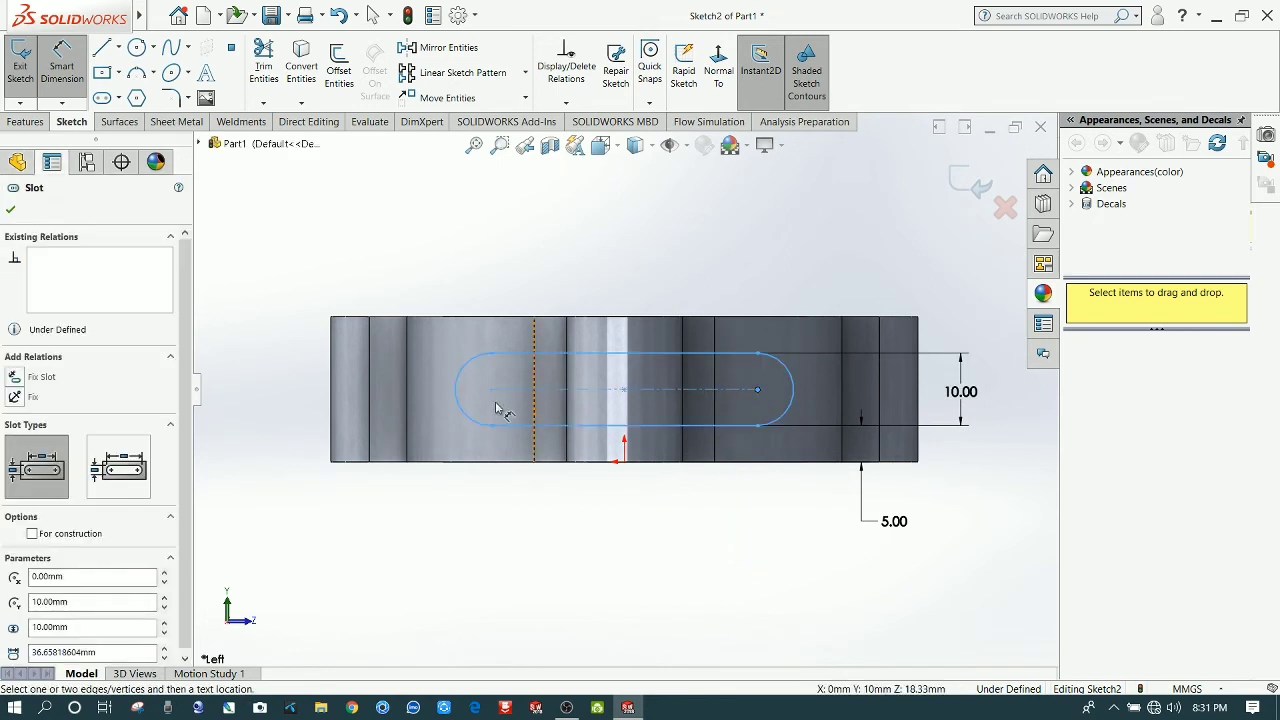
pyautogui.click(491, 392)
pyautogui.click(613, 541)
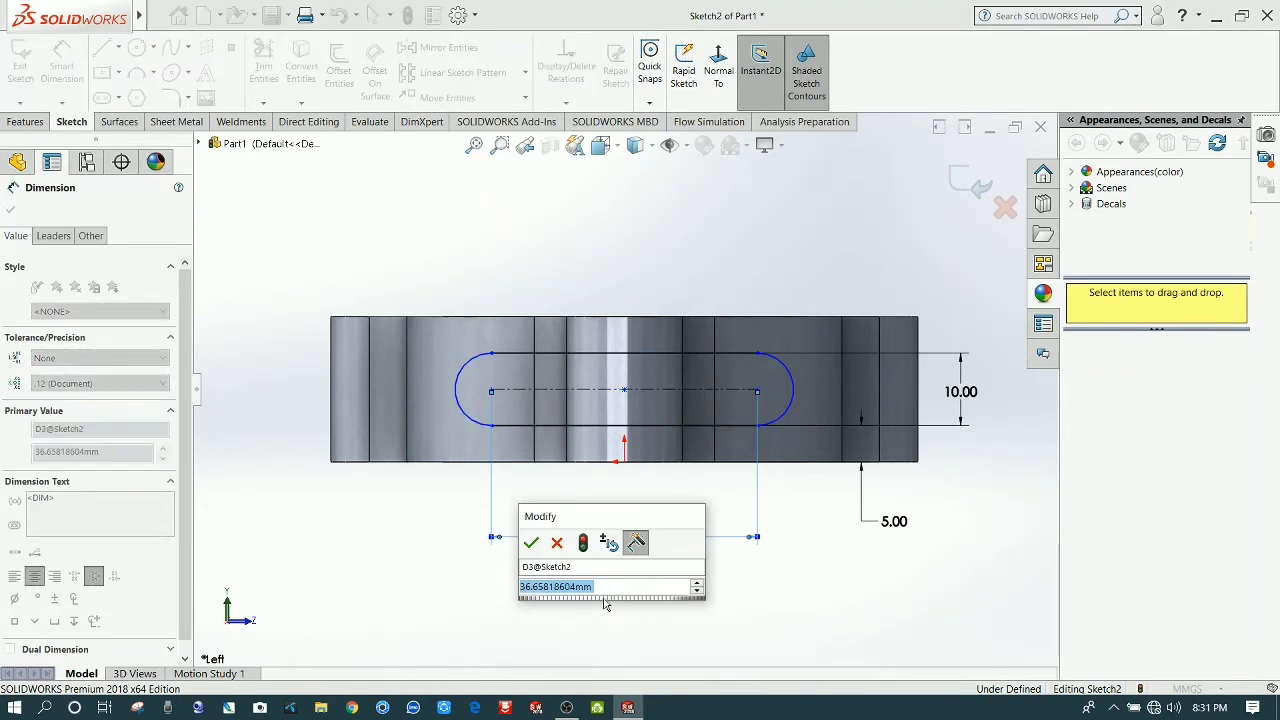
pyautogui.write('30')
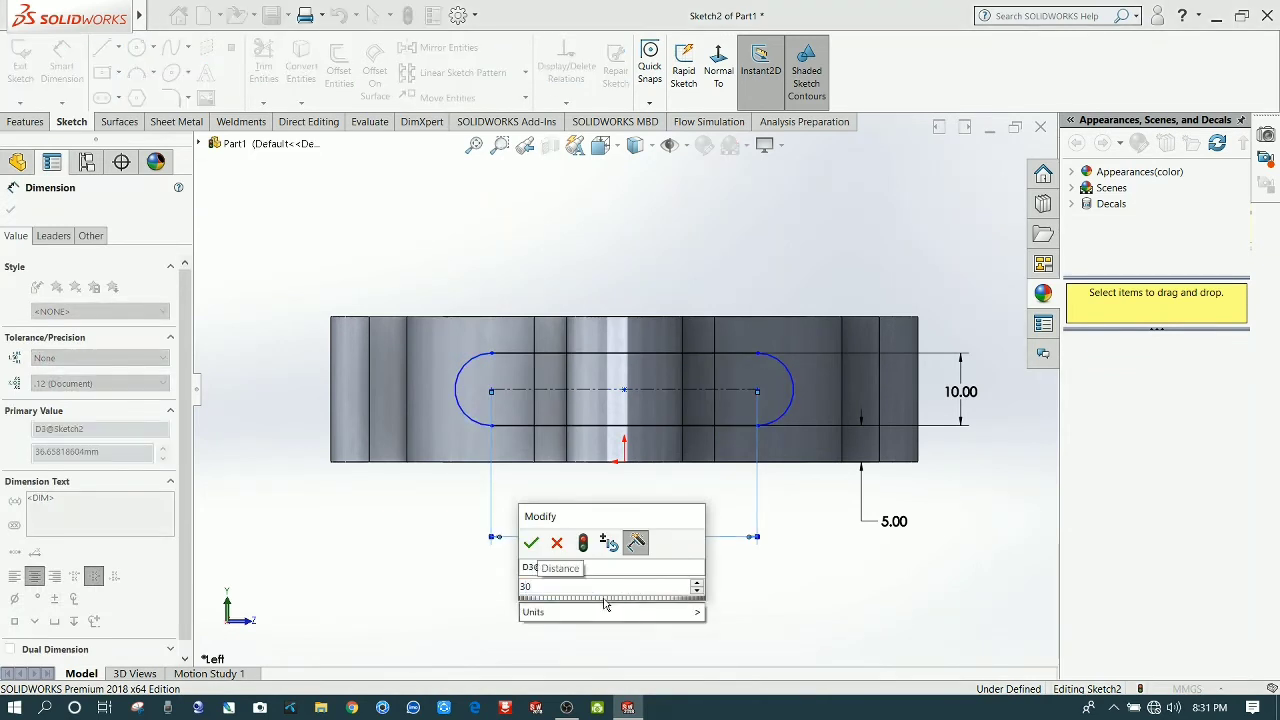
pyautogui.press('Return')
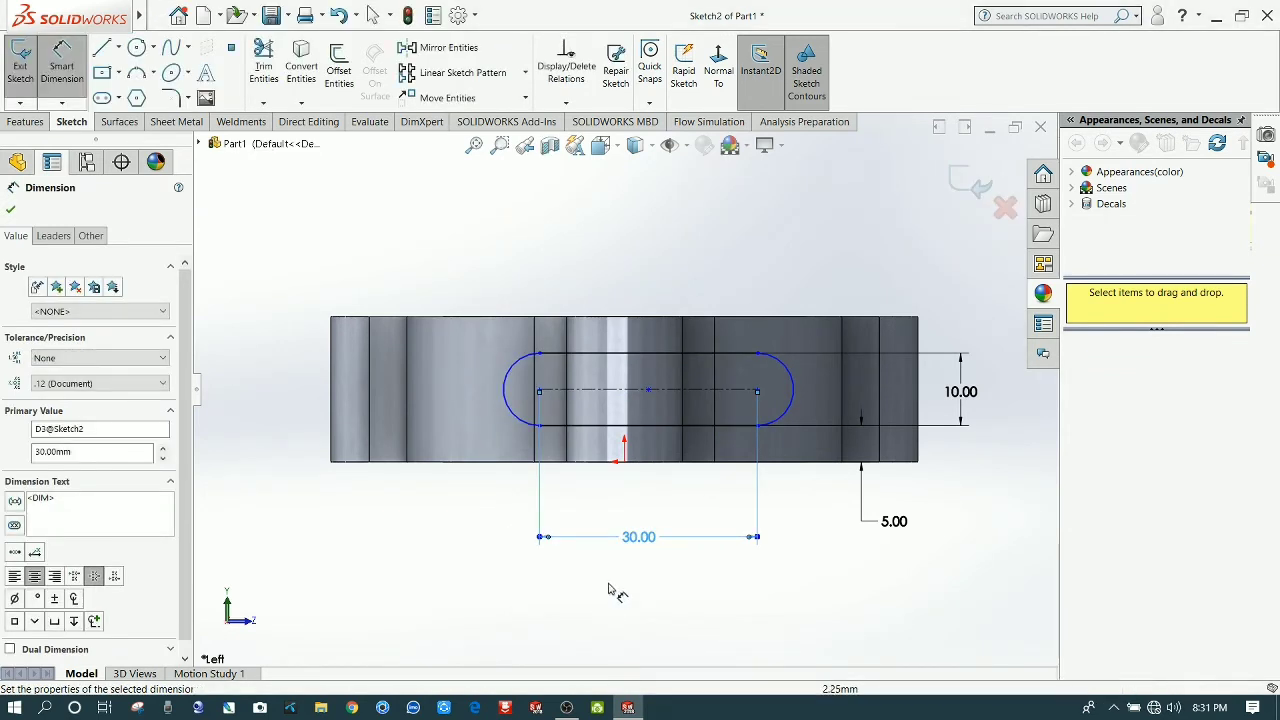
pyautogui.click(611, 591)
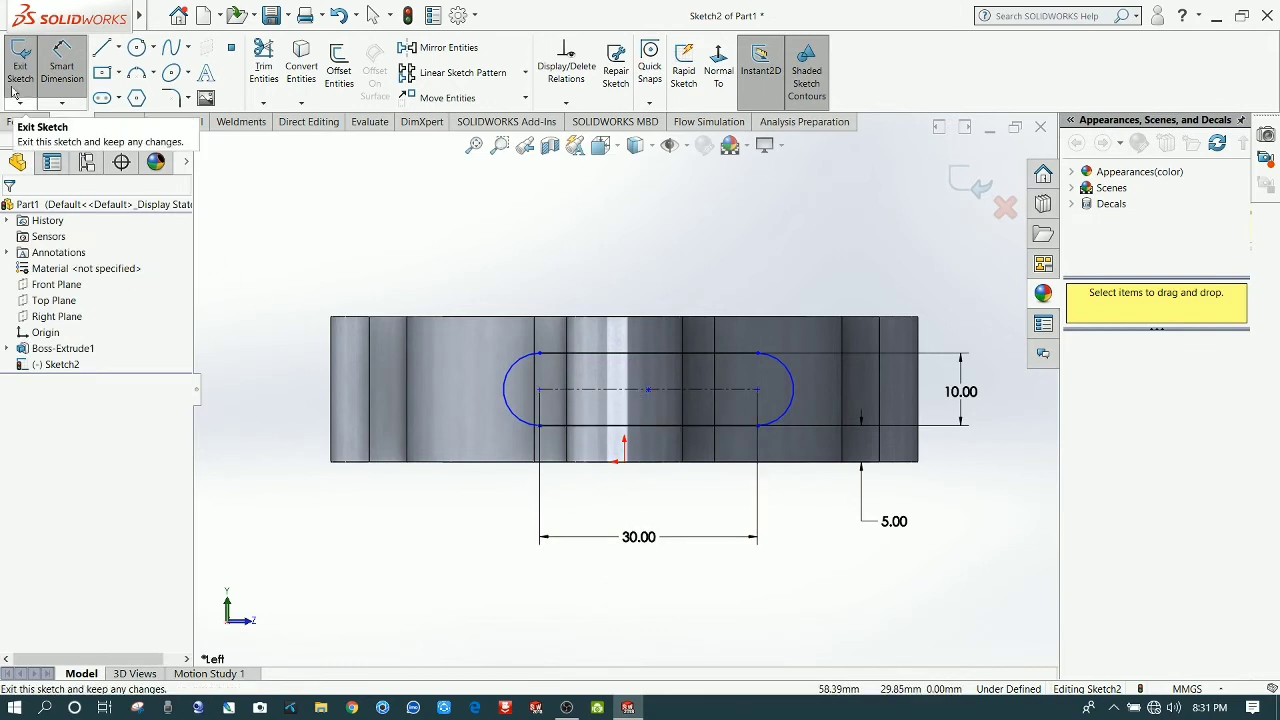
# Step: Add a vertical relation between the slot's centre point and the origin
pyautogui.click(62, 62)
pyautogui.click(624, 462)
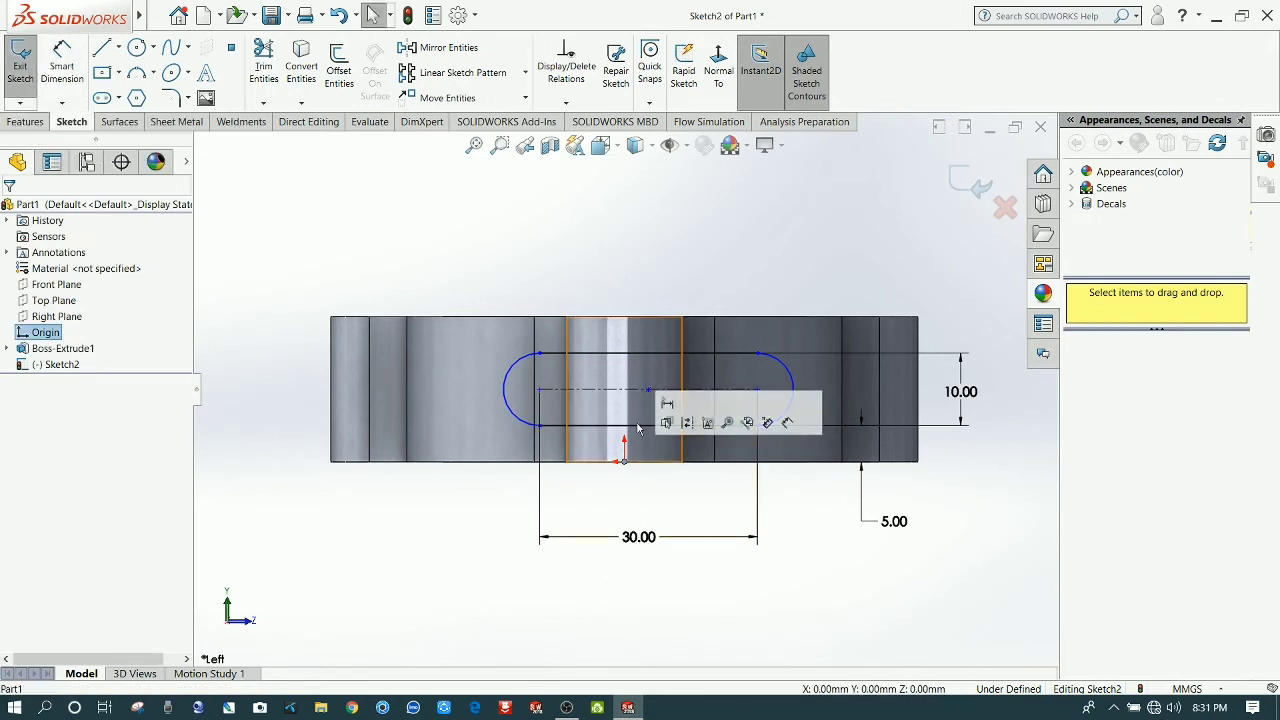
pyautogui.keyDown('ctrl'); pyautogui.click(650, 390); pyautogui.keyUp('ctrl')
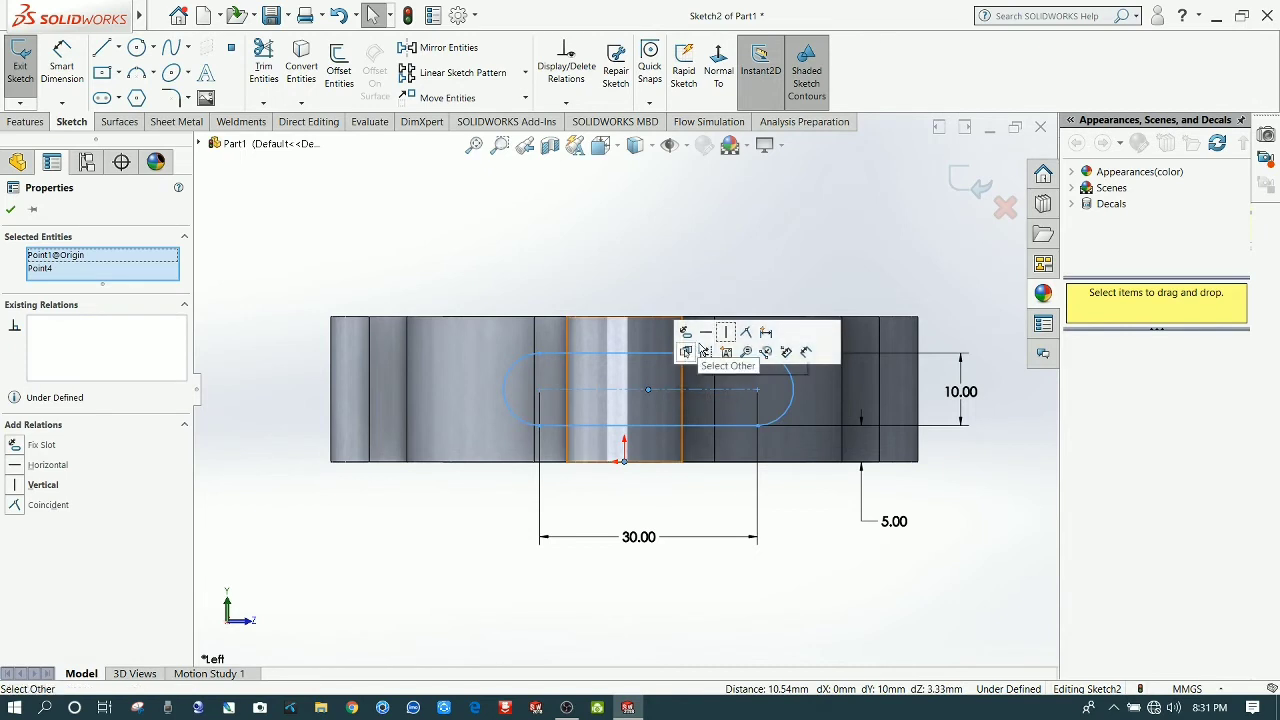
pyautogui.click(726, 336)
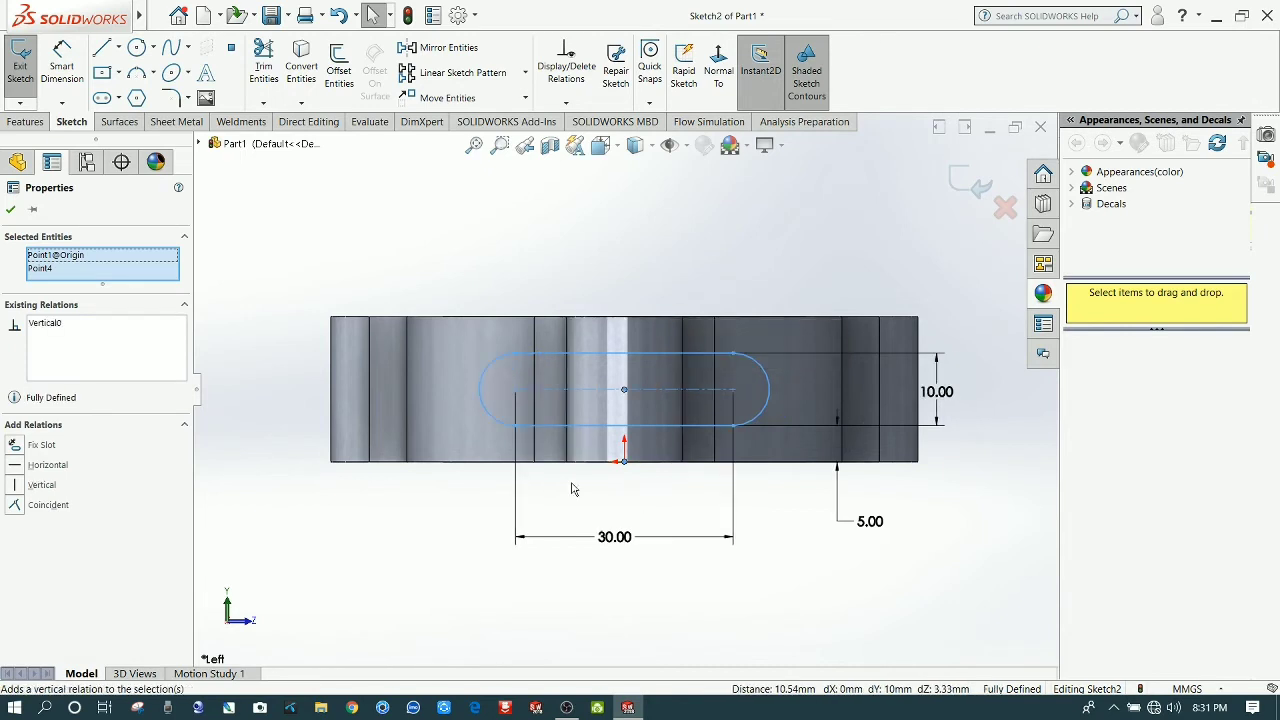
pyautogui.click(673, 578)
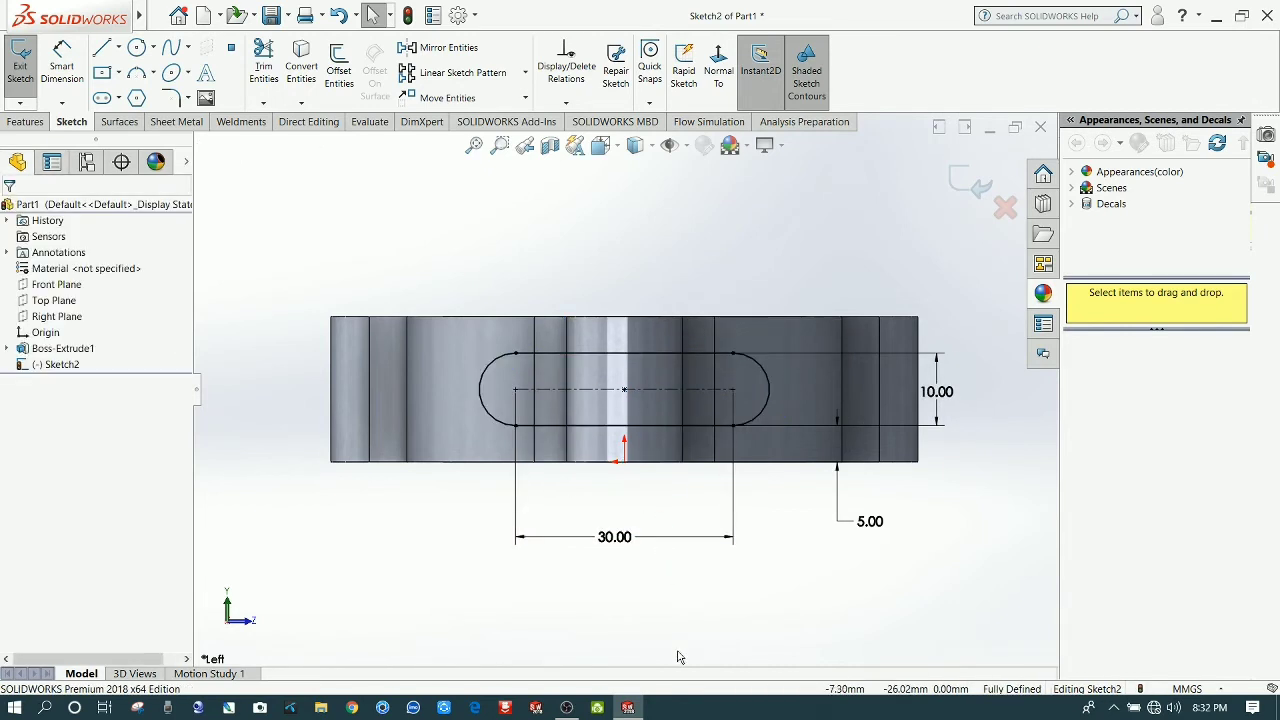
# Step: Extrude-cut the slot sketch with the Through All end condition through the single lug's side of the ring
pyautogui.moveTo(677, 657); pyautogui.dragTo(622, 640, button='middle')
pyautogui.click(24, 122)
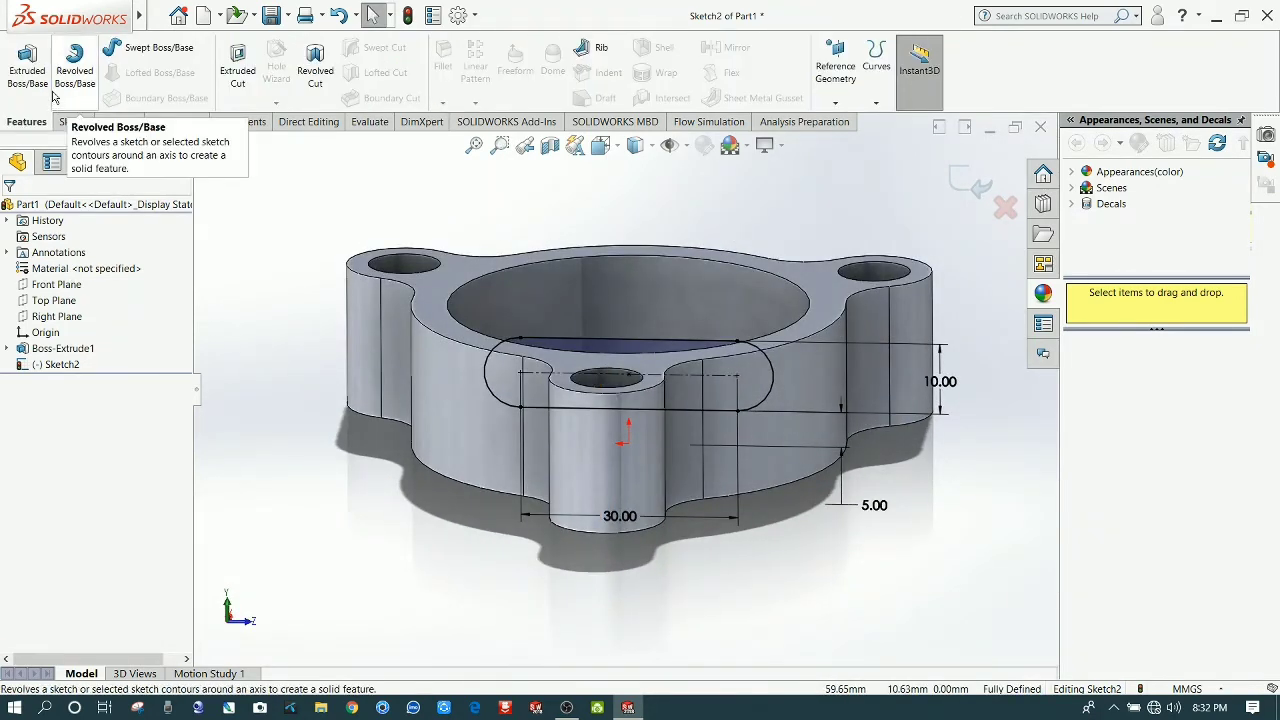
pyautogui.click(237, 74)
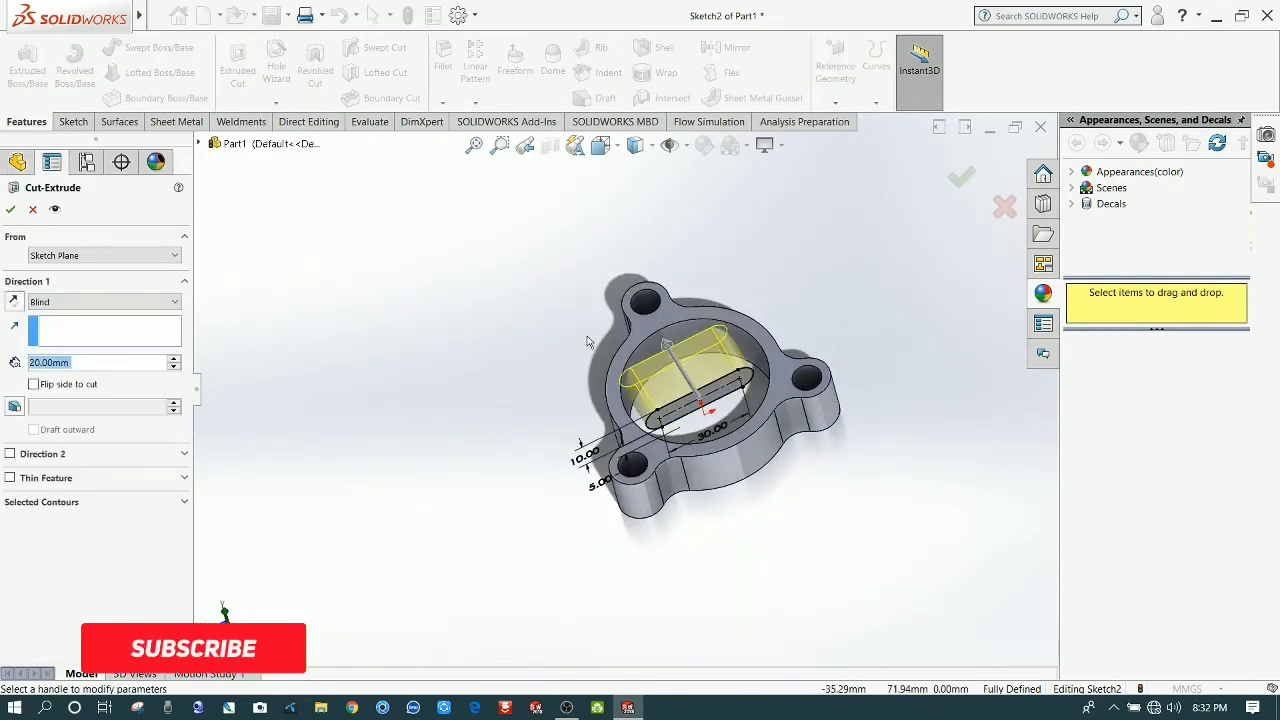
pyautogui.moveTo(440, 430); pyautogui.dragTo(560, 500, button='middle')
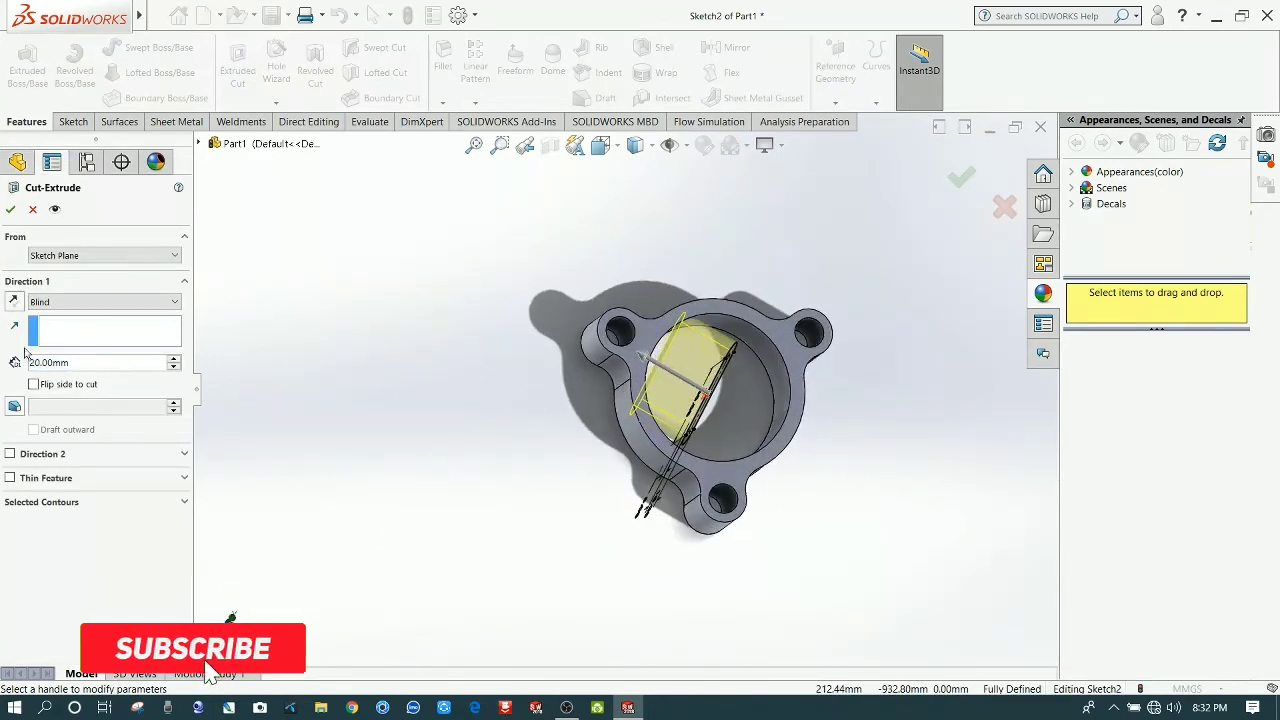
pyautogui.click(62, 301)
pyautogui.click(74, 329)
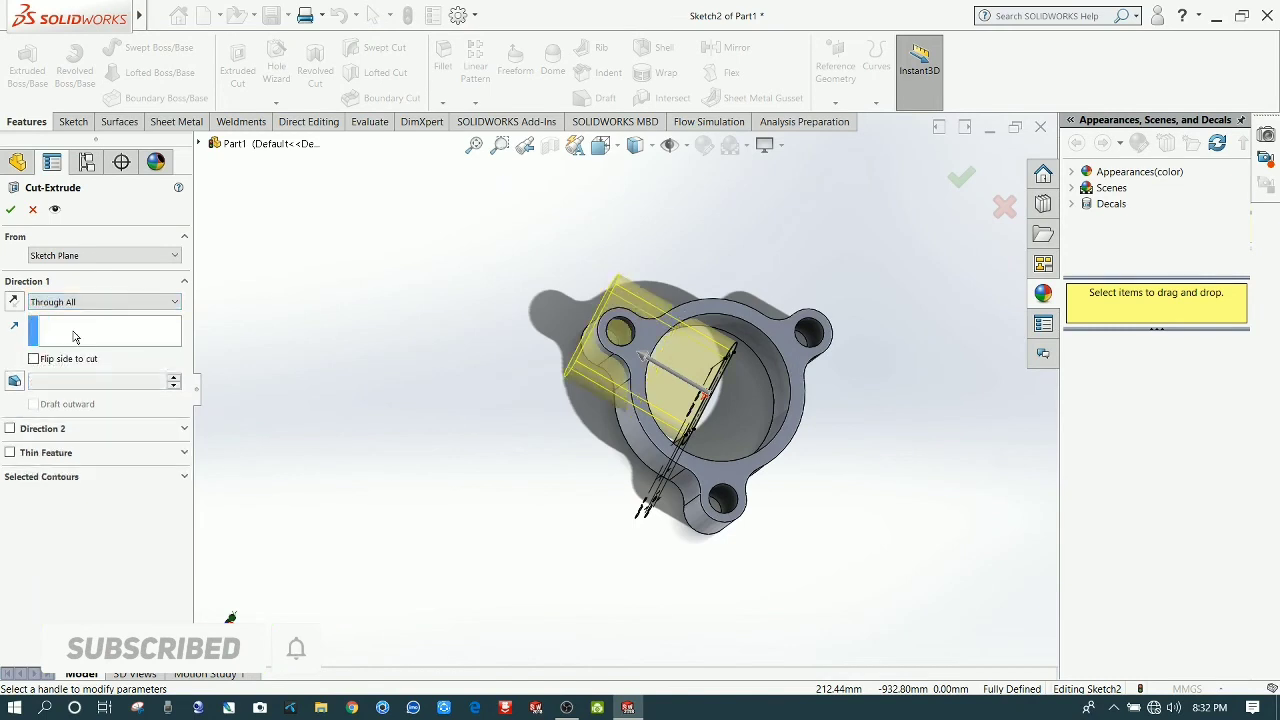
pyautogui.moveTo(560, 466); pyautogui.dragTo(528, 466, button='middle')
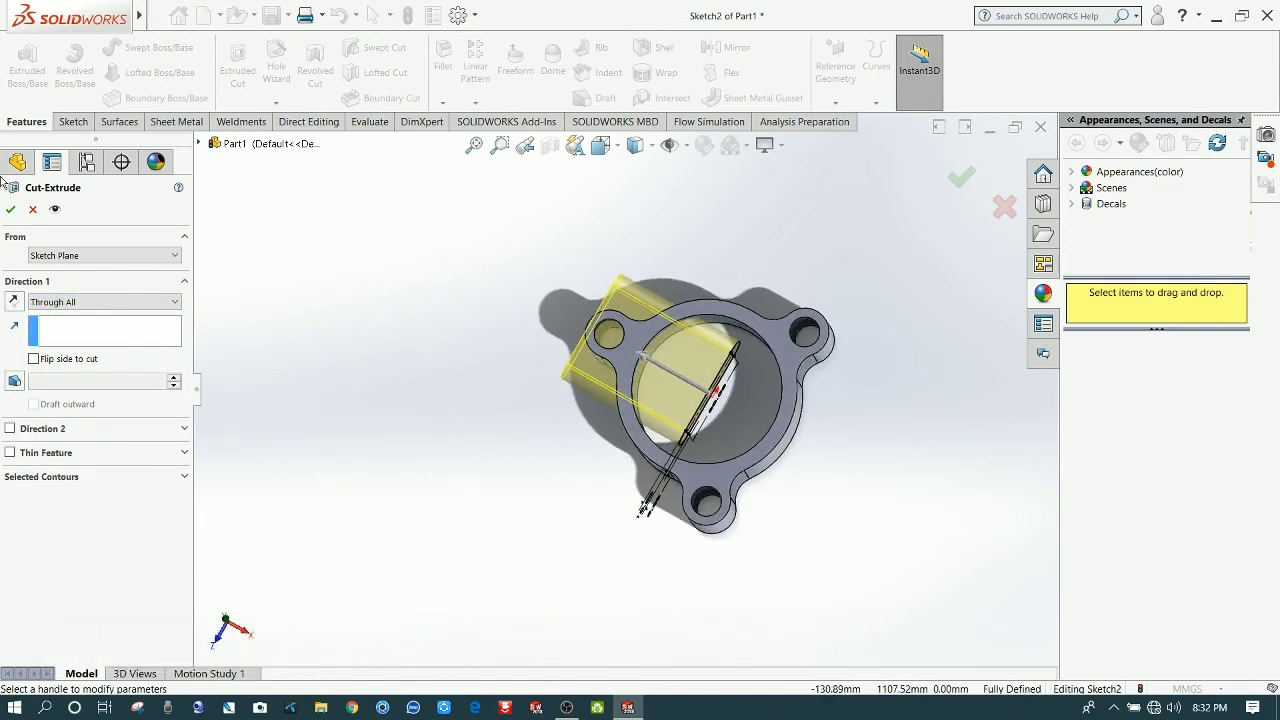
pyautogui.click(11, 210)
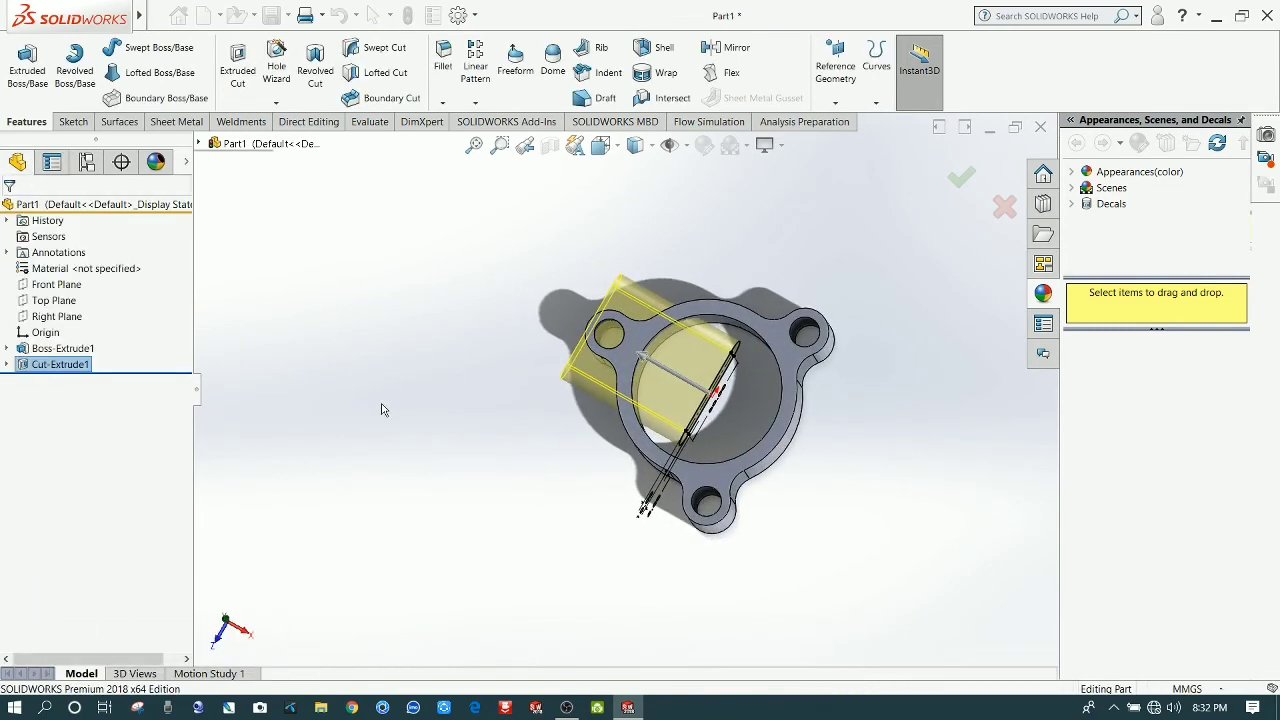
# Step: Circular-pattern the slot cut around the ring's inner circular edge with 3 equally spaced instances over 360 degrees
pyautogui.moveTo(451, 364)
pyautogui.mouseDown(button='middle')
pyautogui.moveTo(597, 431)
pyautogui.moveTo(560, 363)
pyautogui.moveTo(578, 452)
pyautogui.mouseUp(button='middle')
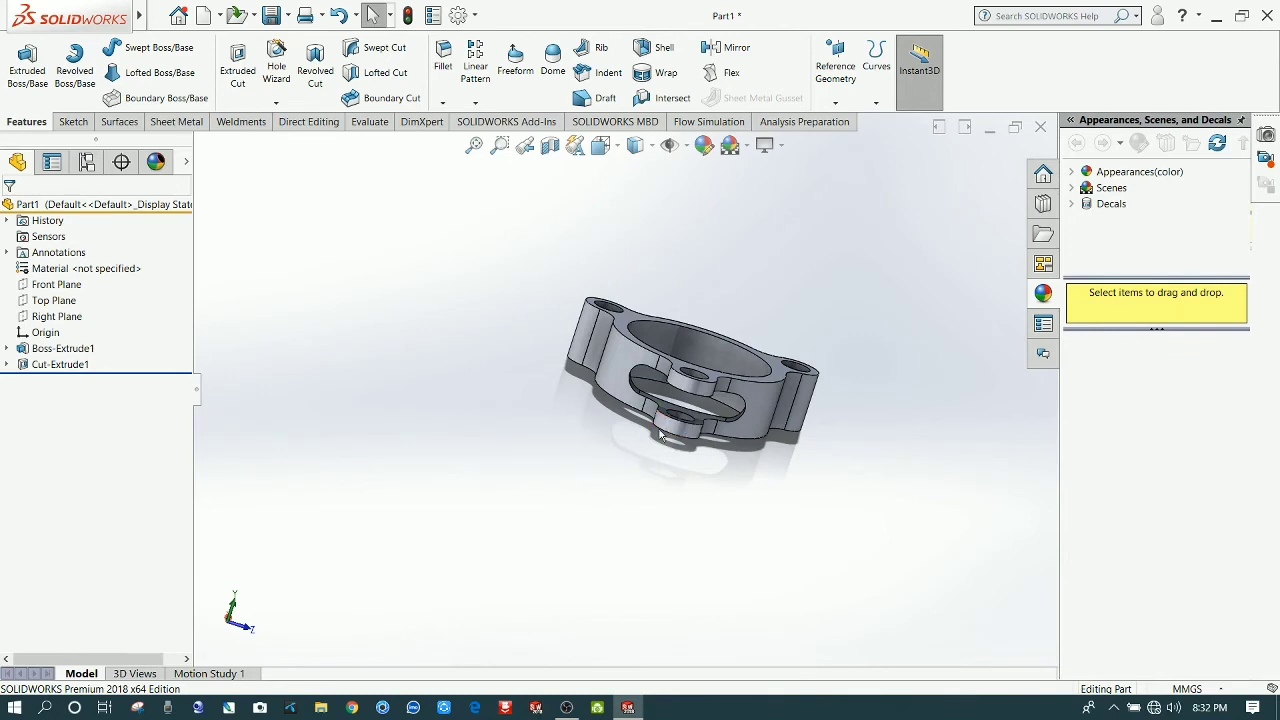
pyautogui.scroll(-6, 665, 415)
pyautogui.moveTo(672, 390); pyautogui.dragTo(610, 520, button='middle')
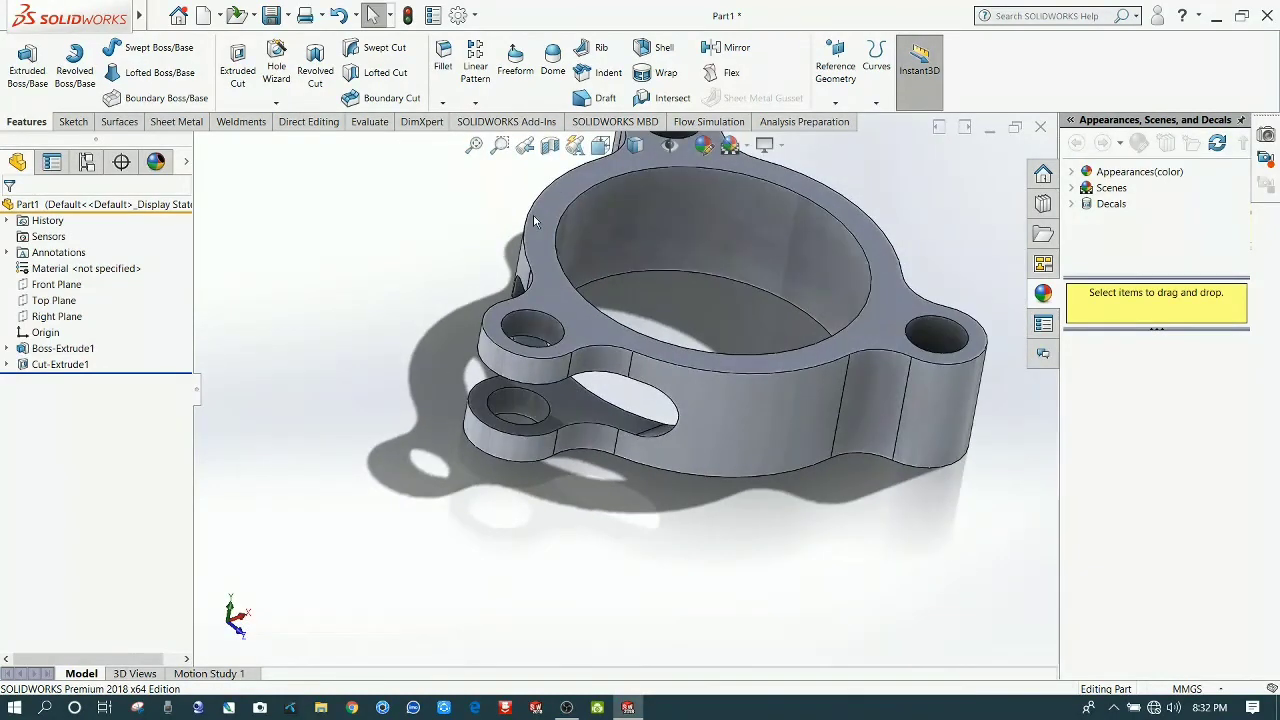
pyautogui.click(477, 104)
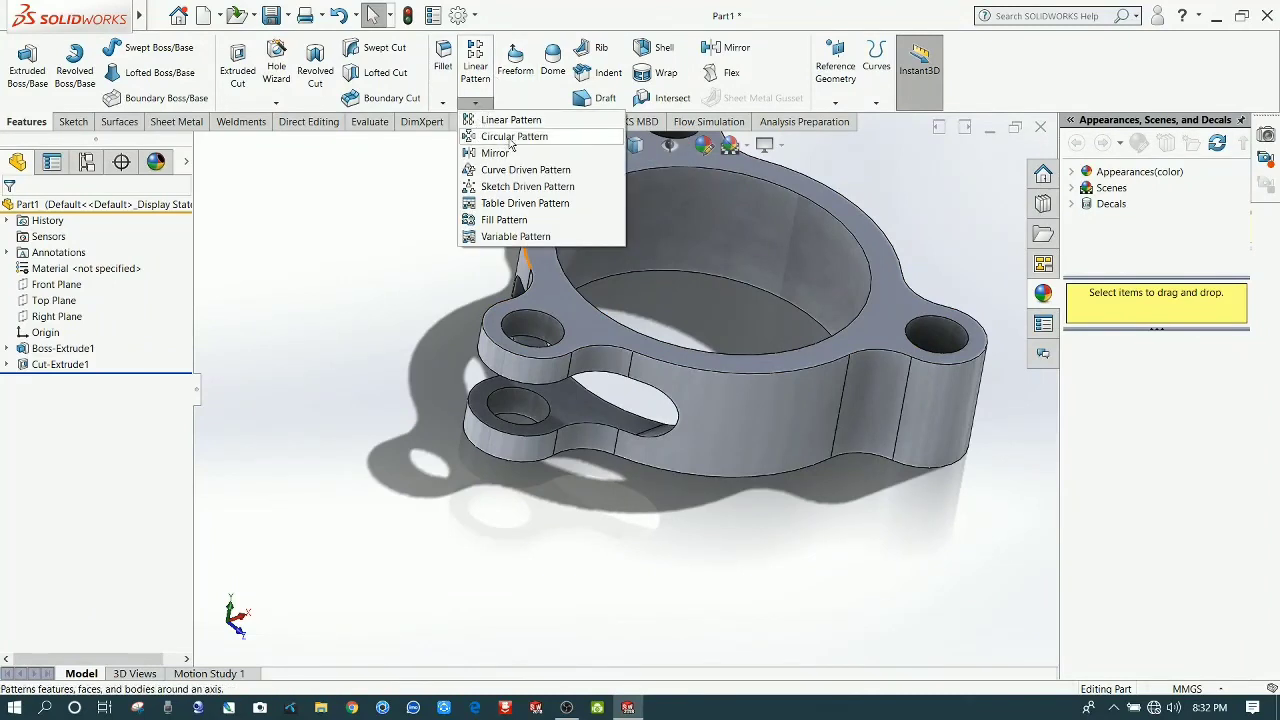
pyautogui.click(512, 137)
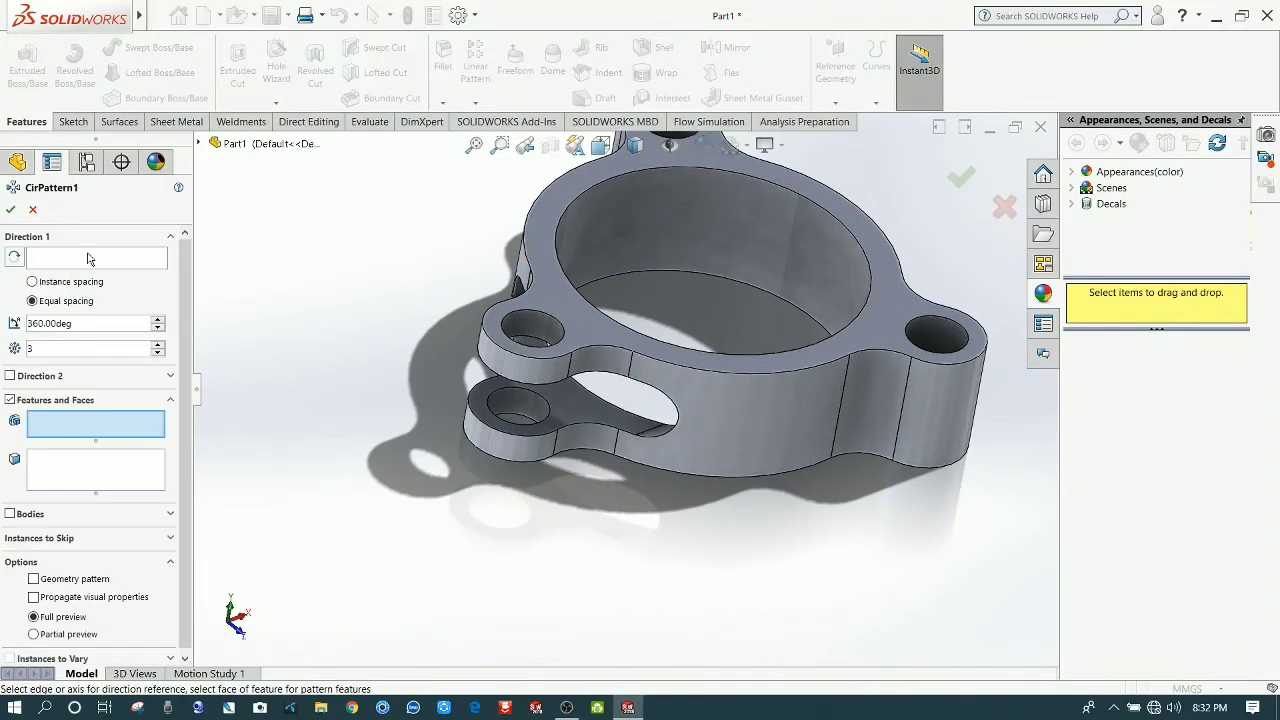
pyautogui.click(94, 259)
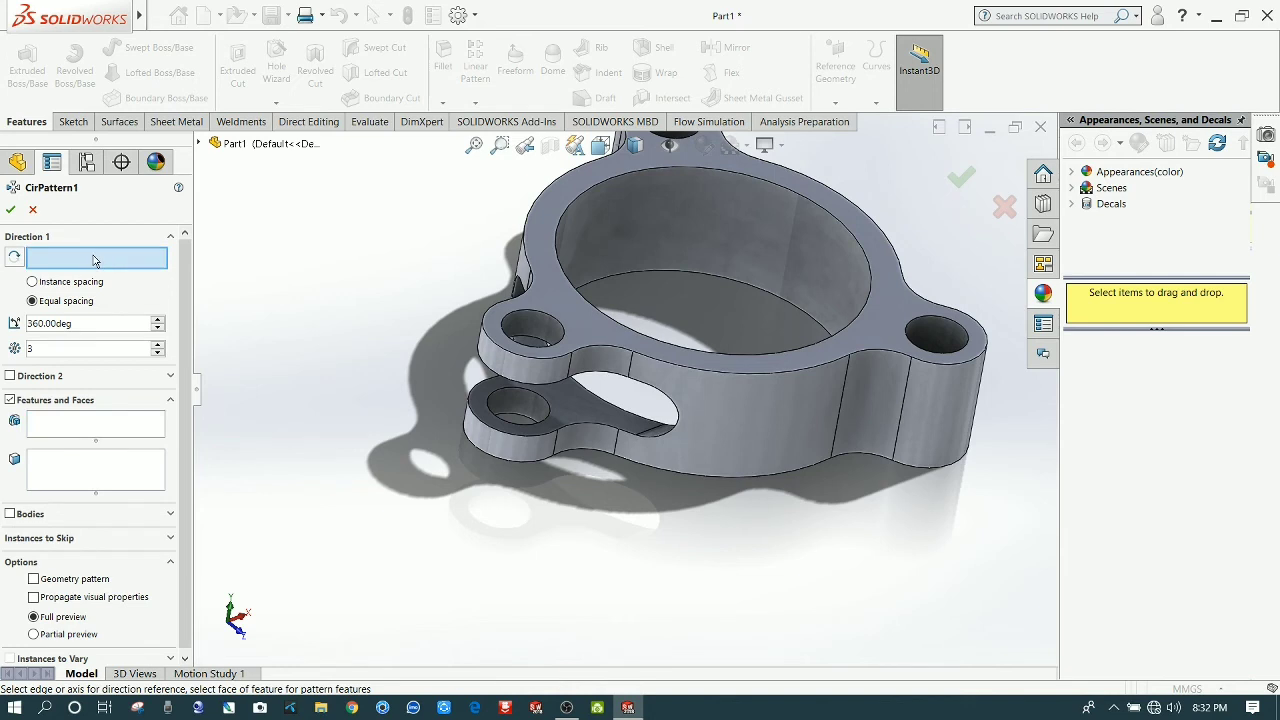
pyautogui.click(745, 354)
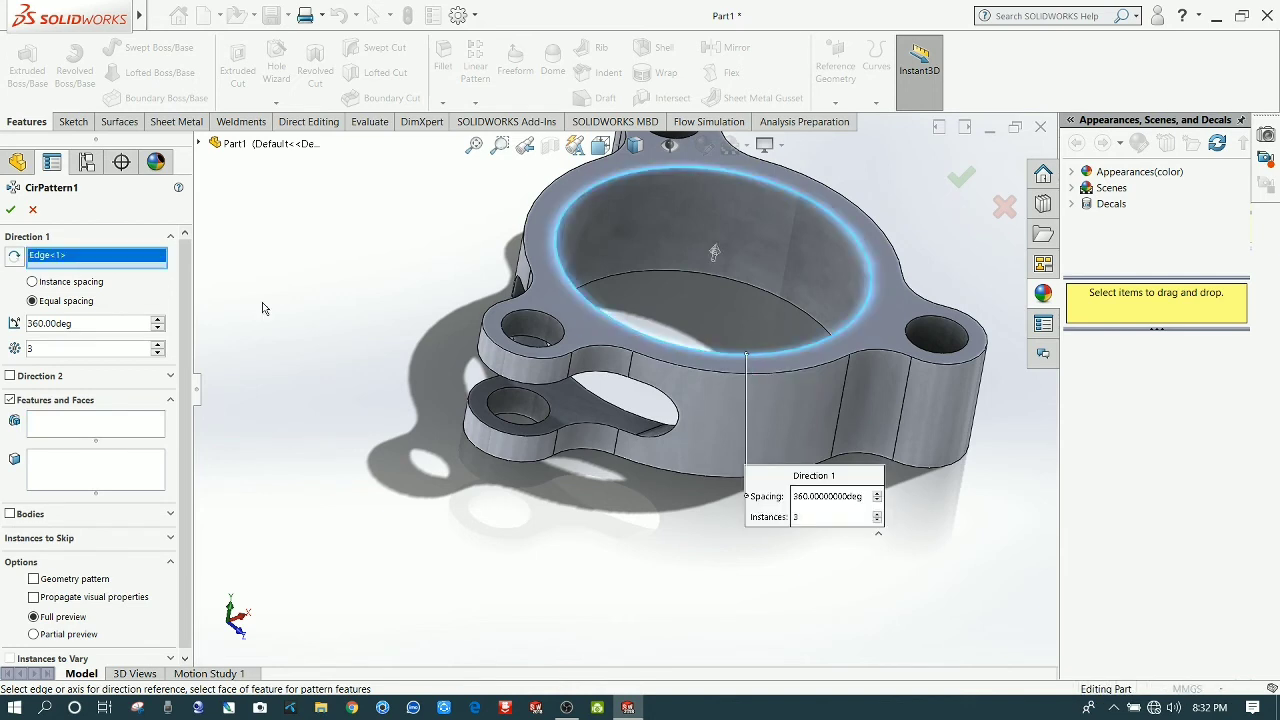
pyautogui.click(94, 429)
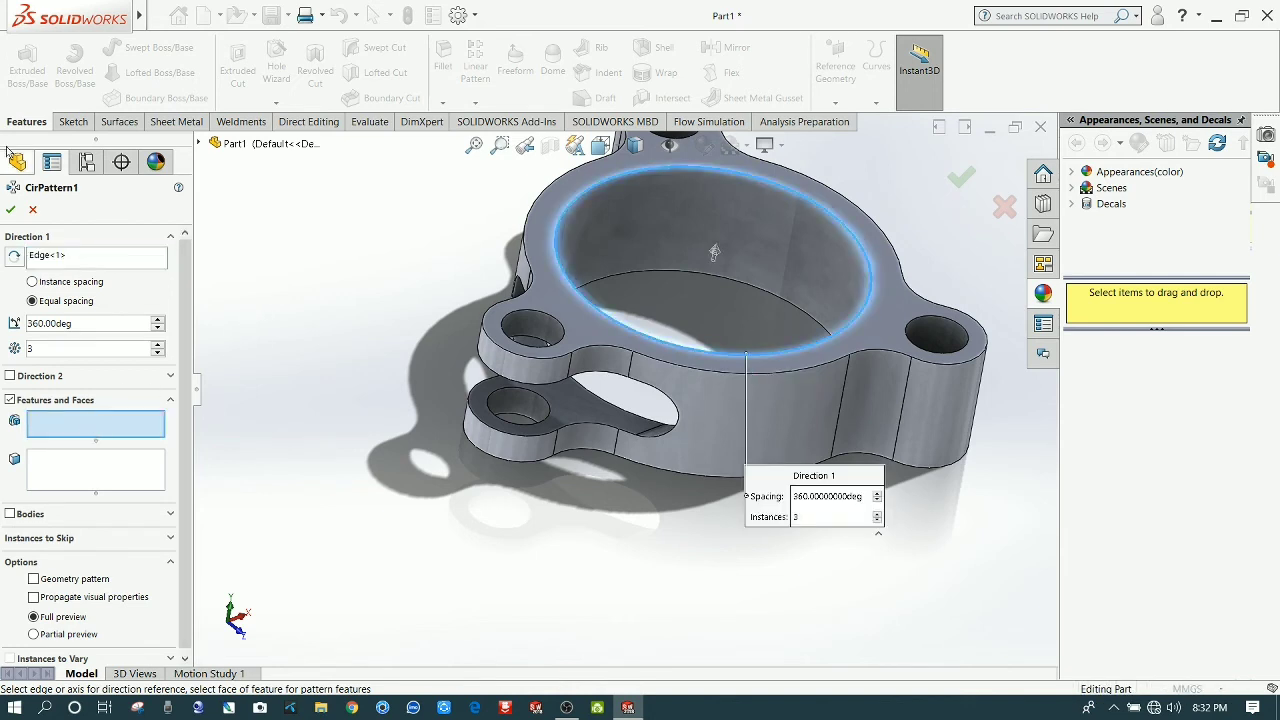
pyautogui.press('c')
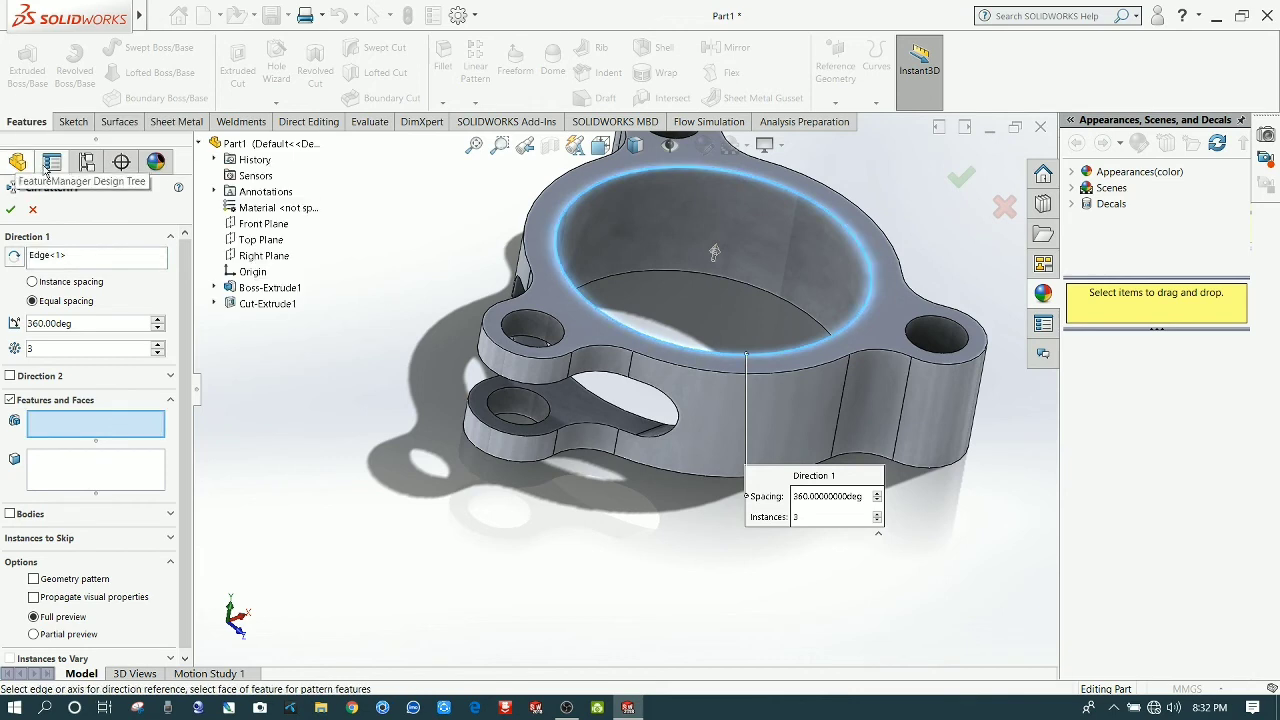
pyautogui.click(264, 304)
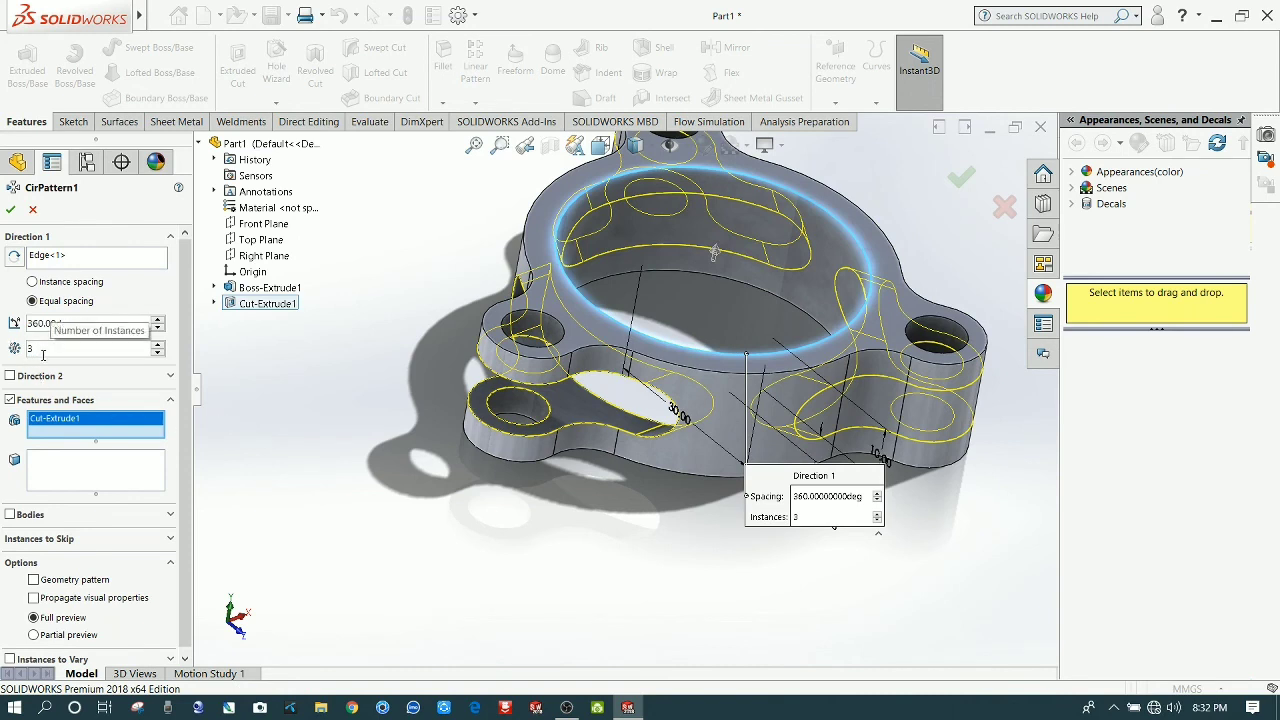
pyautogui.click(10, 211)
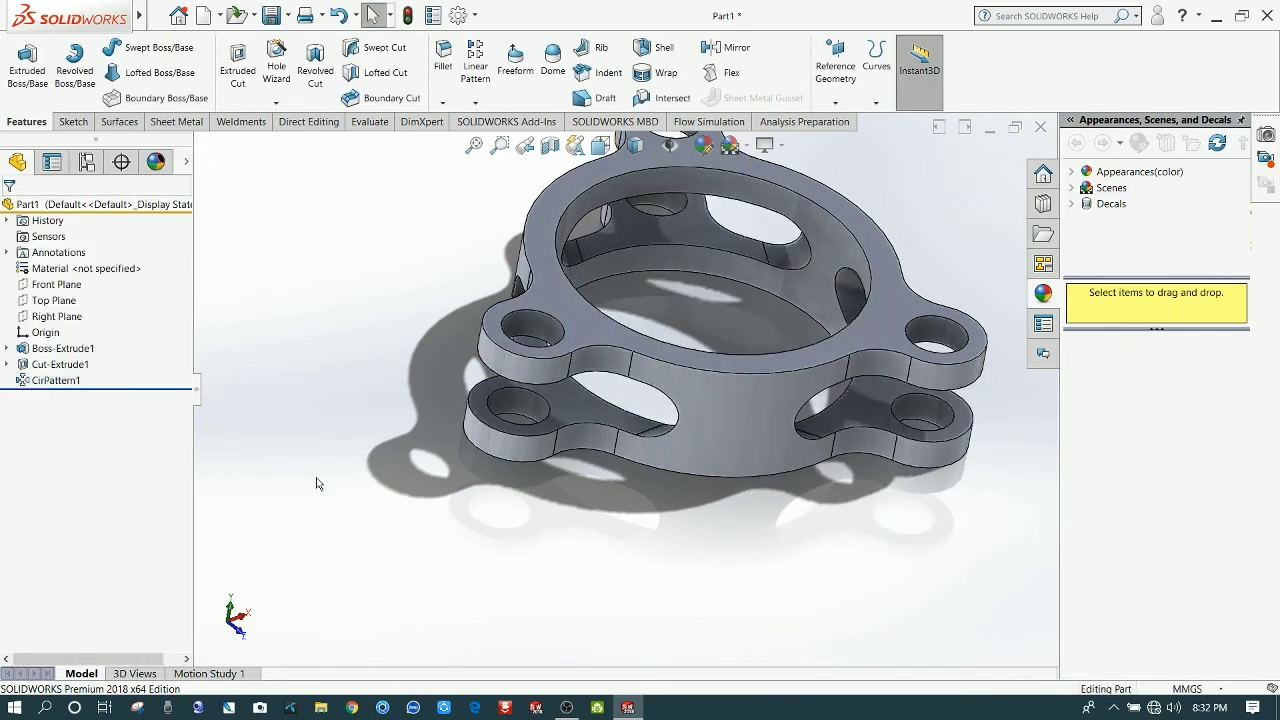
# Step: Apply a yellow colour appearance to the whole part and change the scene to a plain white background
pyautogui.moveTo(328, 411); pyautogui.dragTo(475, 507, button='middle')
pyautogui.scroll(1, 475, 508)
pyautogui.scroll(-2, 614, 291)
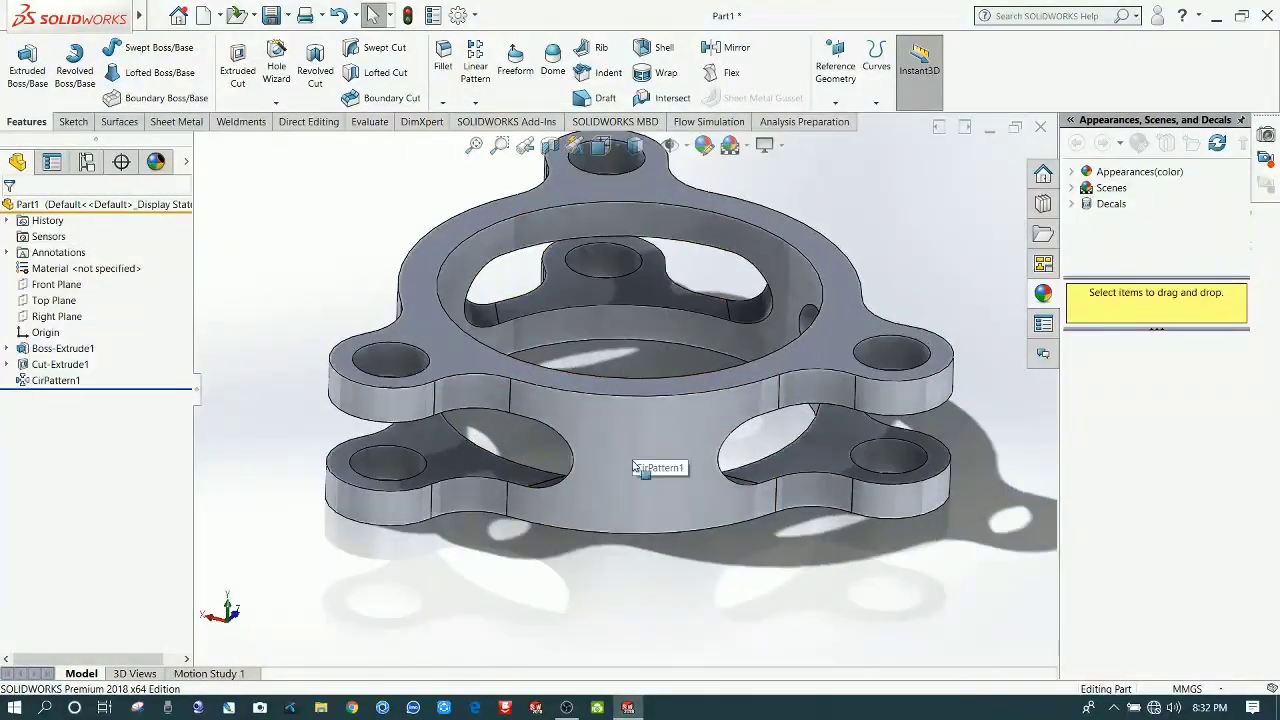
pyautogui.moveTo(641, 569); pyautogui.dragTo(681, 587, button='middle')
pyautogui.scroll(3, 692, 526)
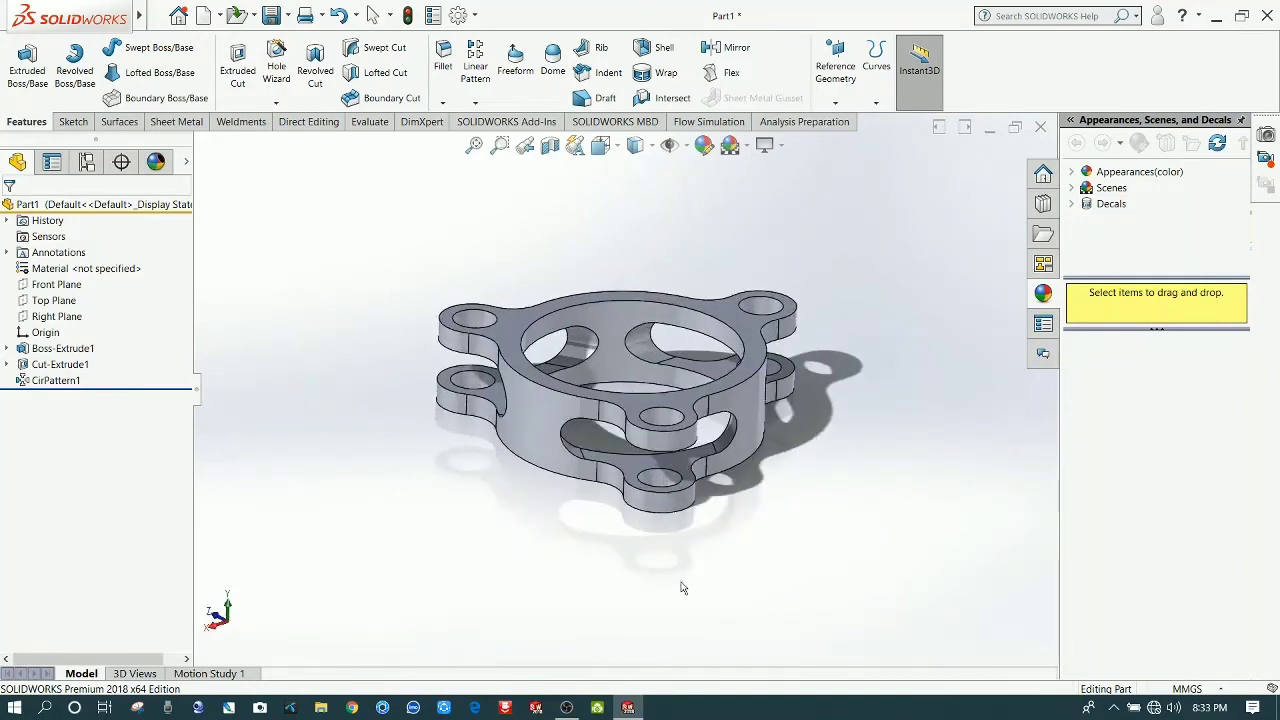
pyautogui.click(704, 146)
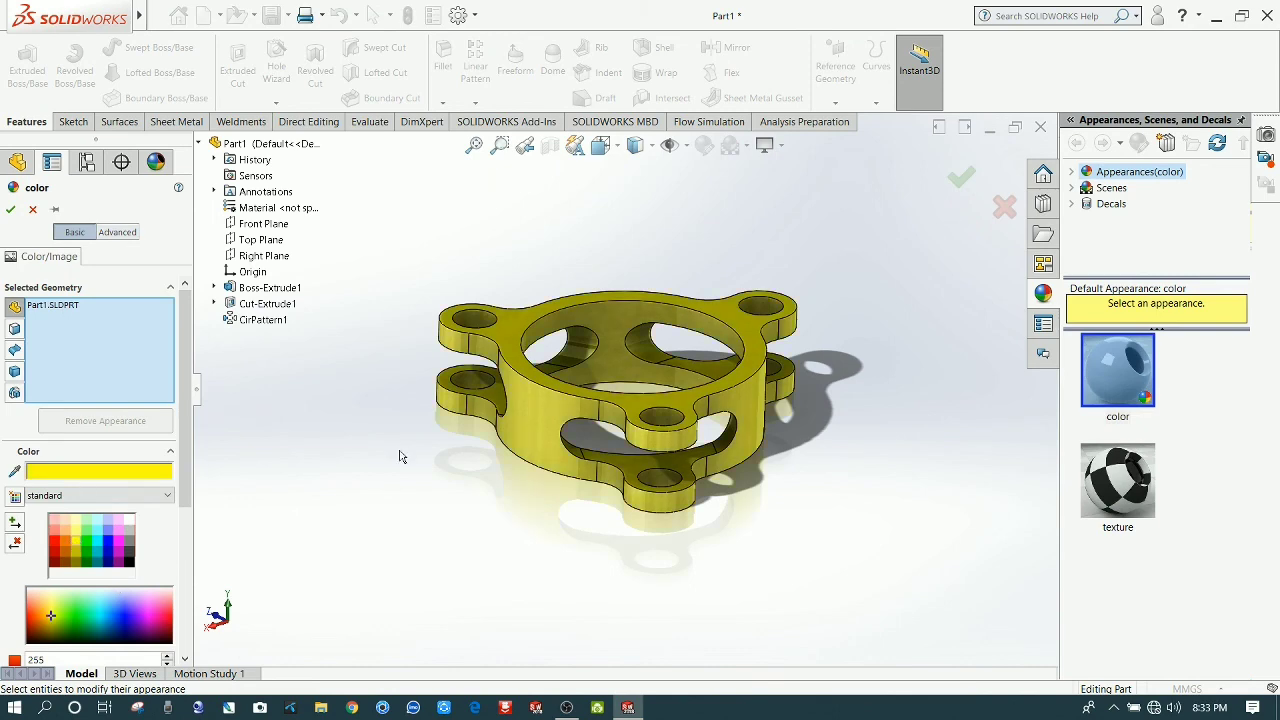
pyautogui.click(12, 209)
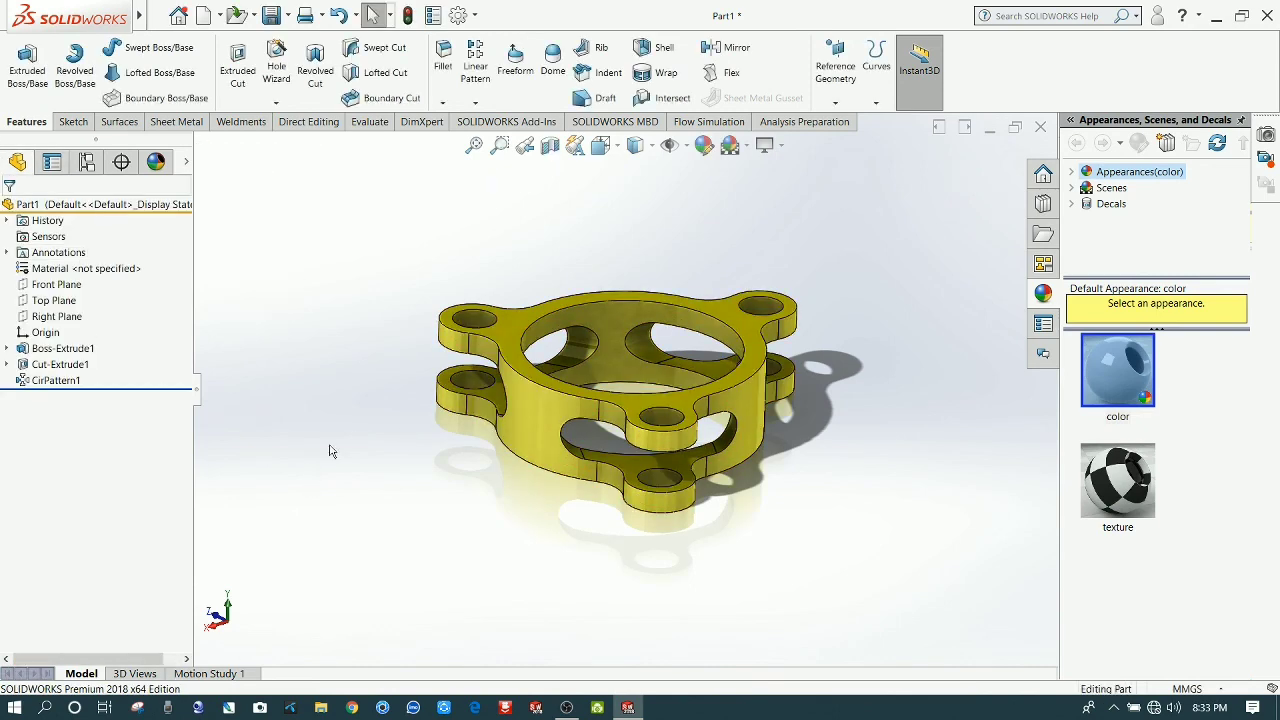
pyautogui.moveTo(338, 448)
pyautogui.mouseDown(button='middle')
pyautogui.moveTo(394, 408)
pyautogui.moveTo(362, 456)
pyautogui.mouseUp(button='middle')
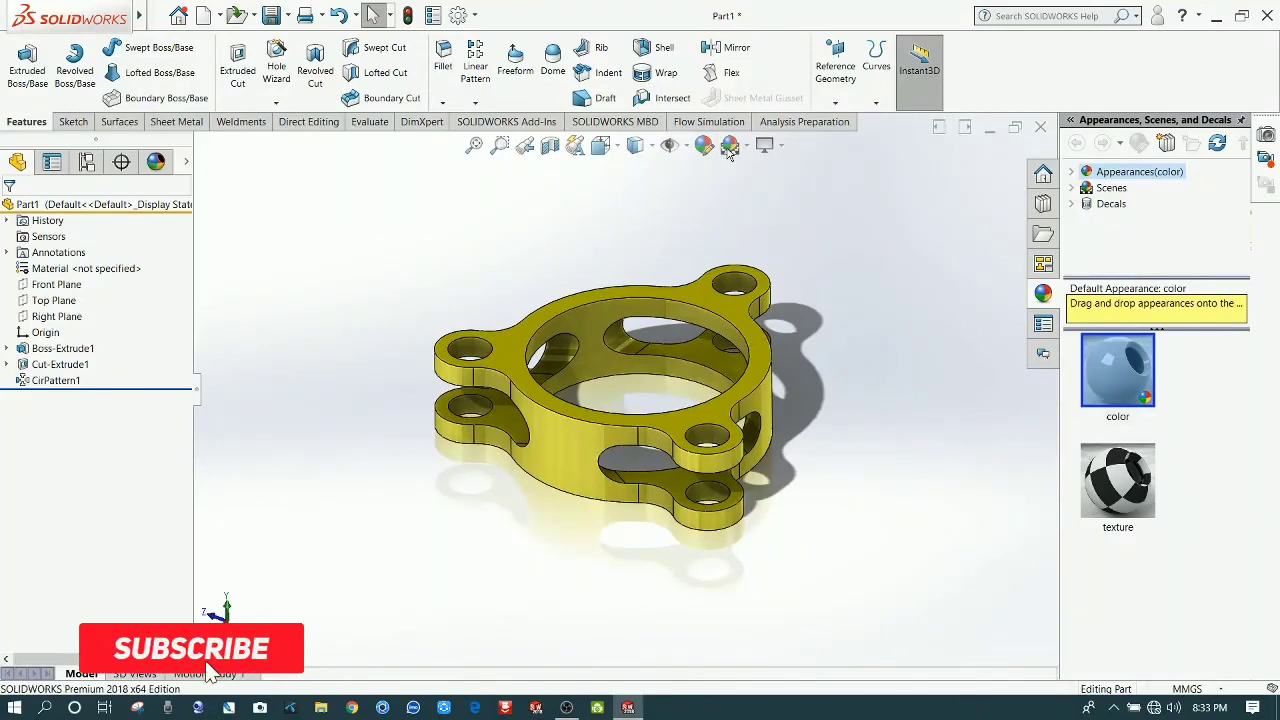
pyautogui.click(731, 147)
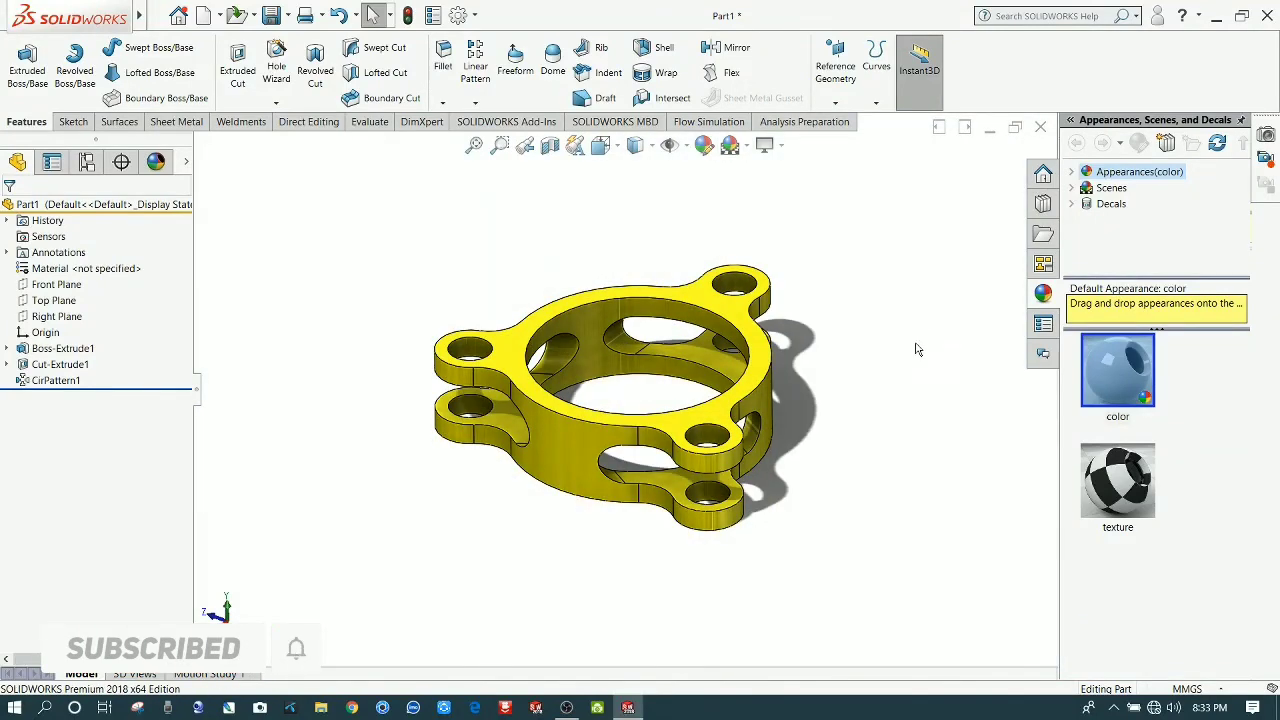